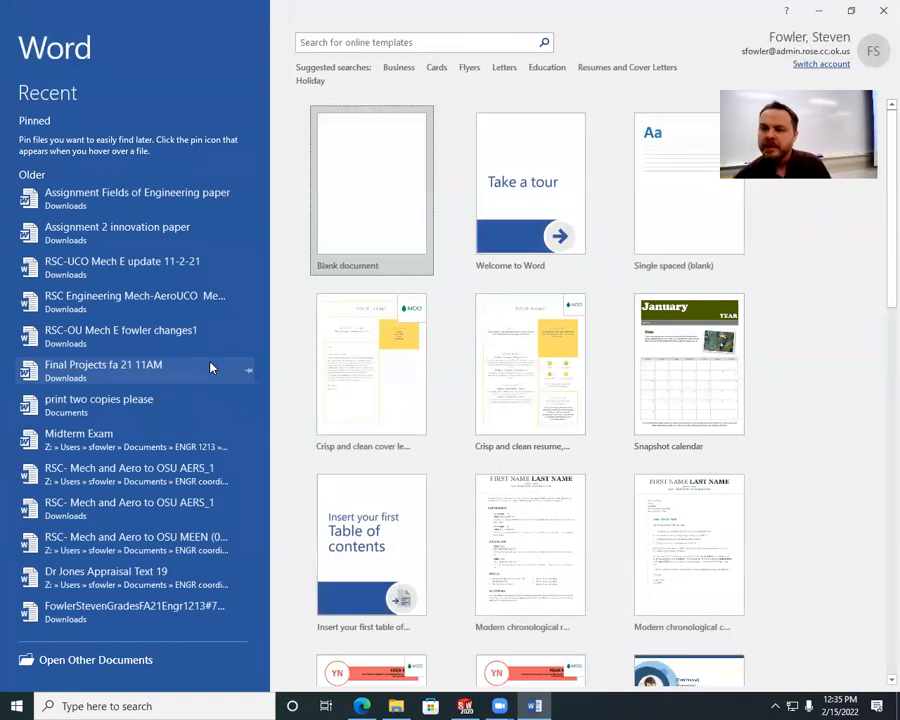
Create a blank document and write "Three dimensional sketches in Solidworks" as its first line
{"action": "left_click", "coordinate": [362, 207]}
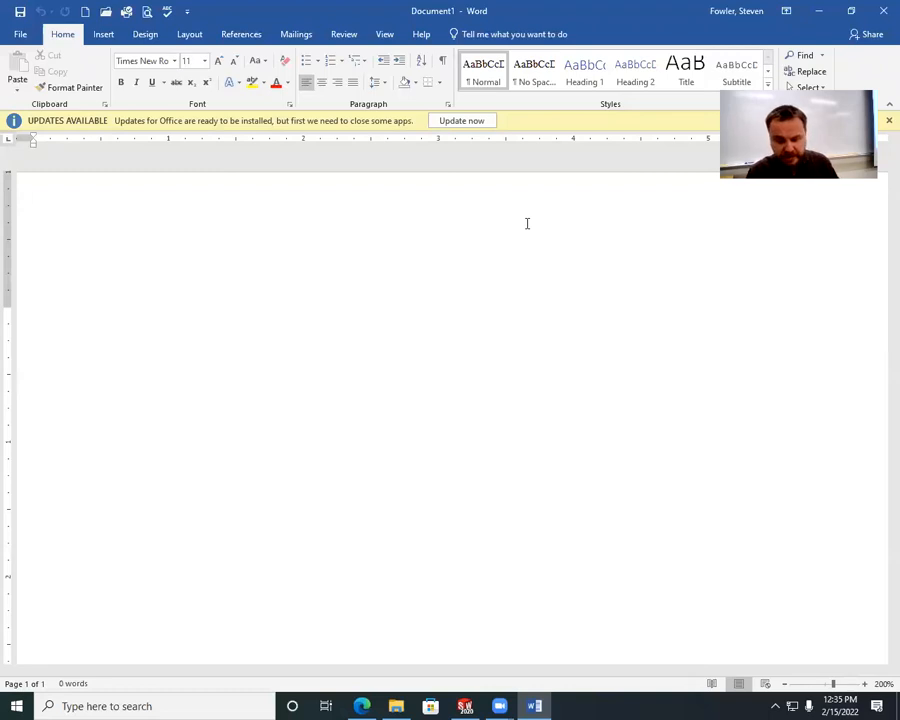
{"action": "type", "text": "T"}
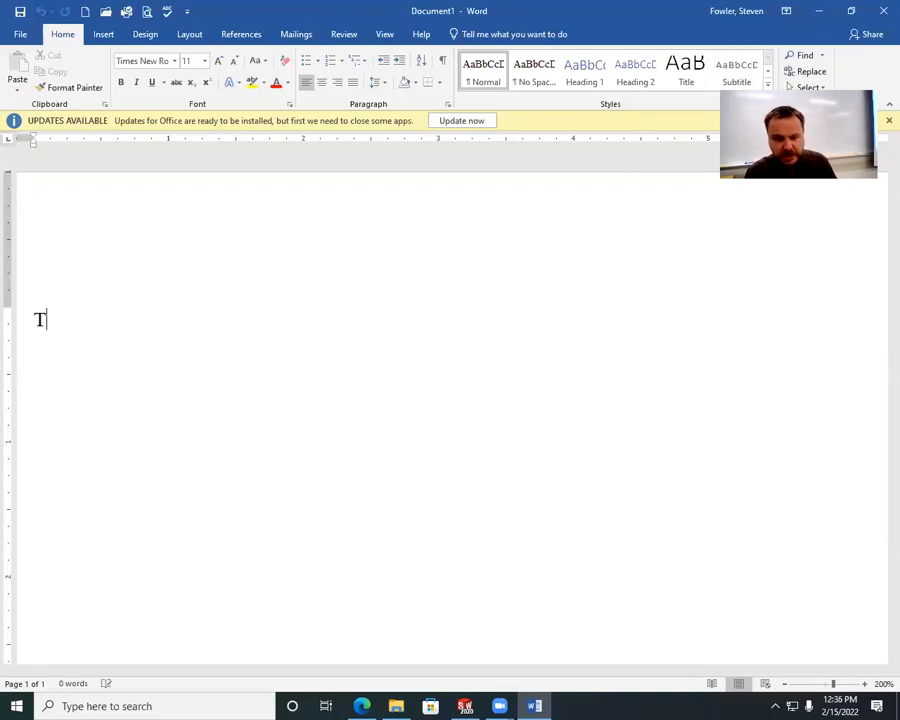
{"action": "type", "text": "hree dime"}
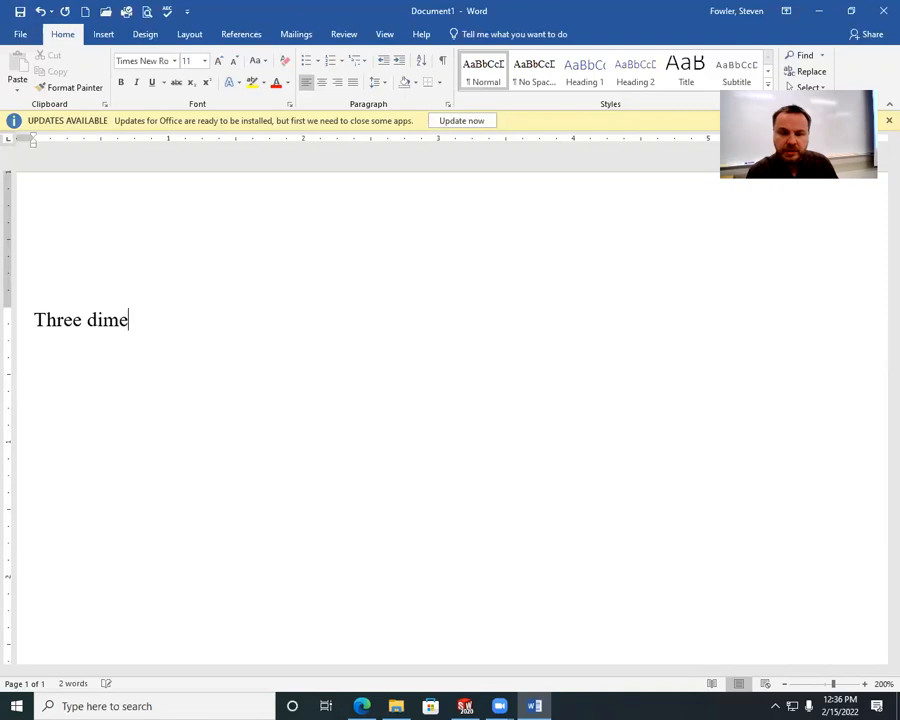
{"action": "type", "text": "nsional s"}
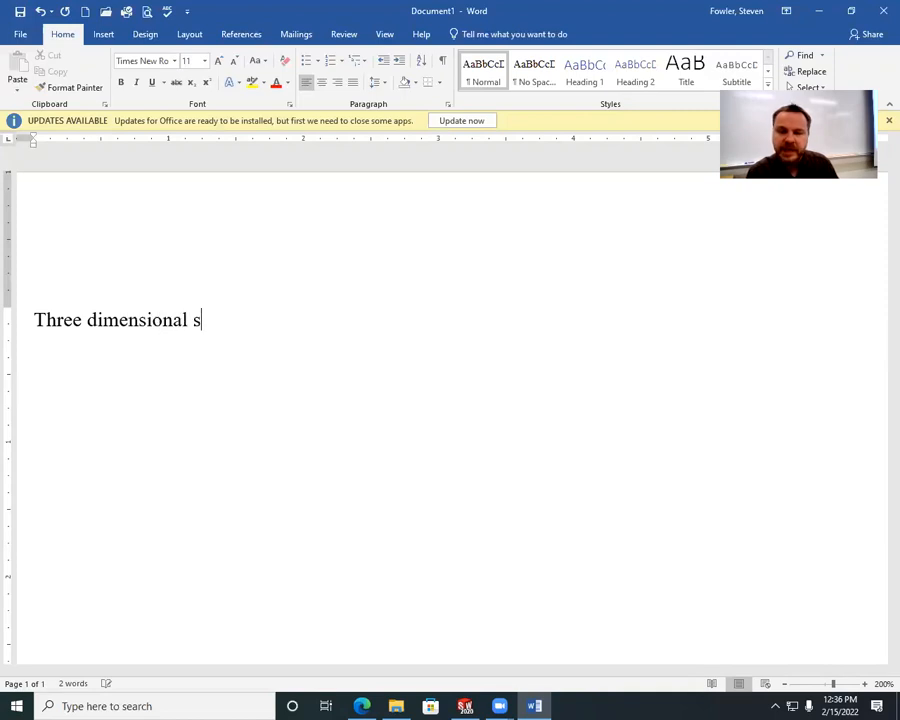
{"action": "type", "text": "ketches in "}
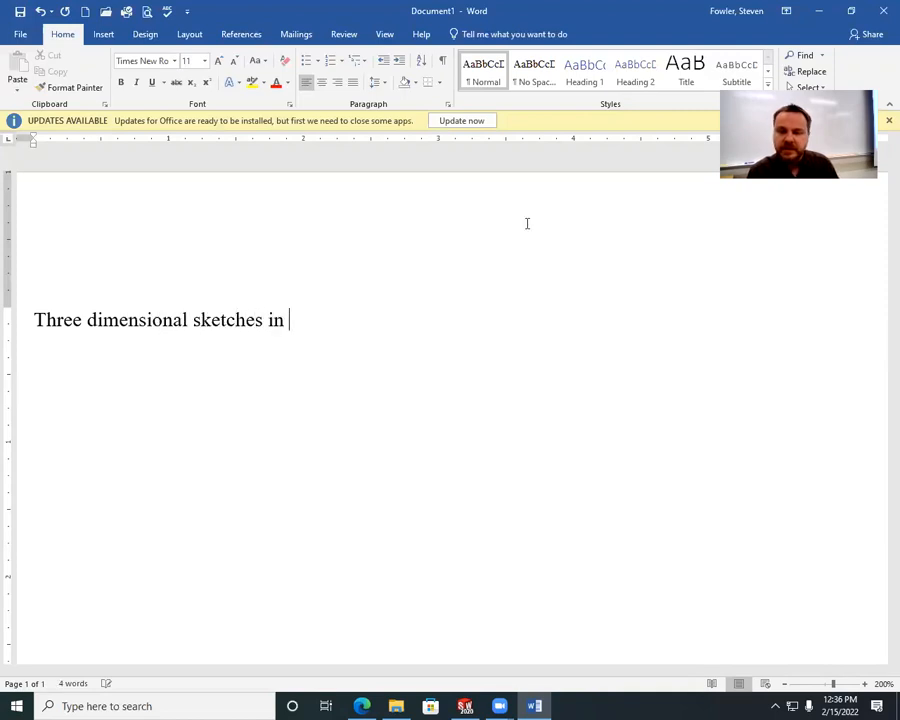
{"action": "type", "text": "Solidworks"}
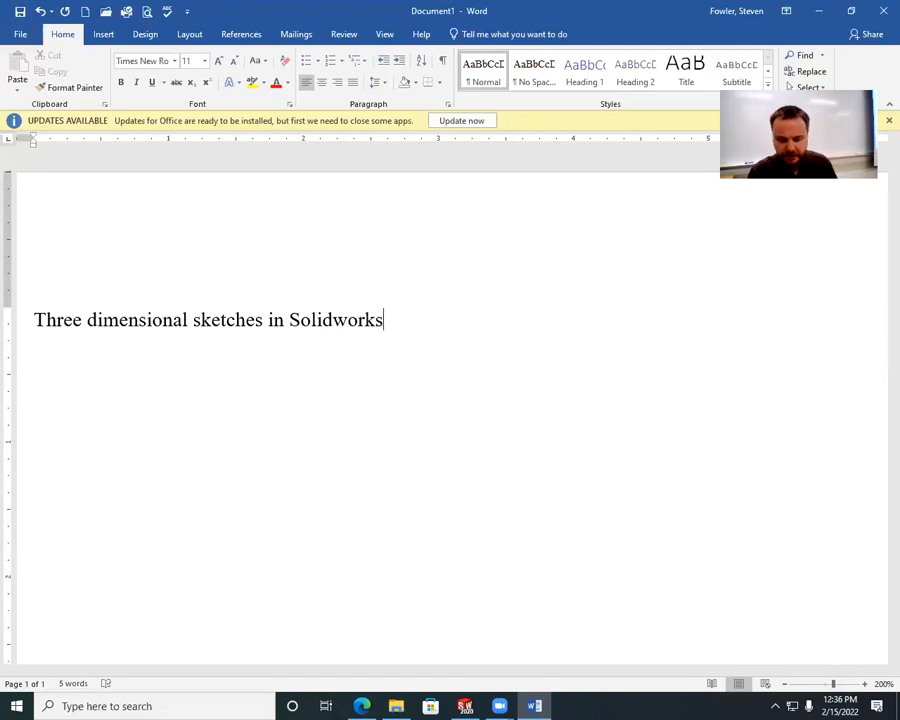
Add an indented line below the title reading "Typically sketches are 2-D"
{"action": "key", "text": "Return"}
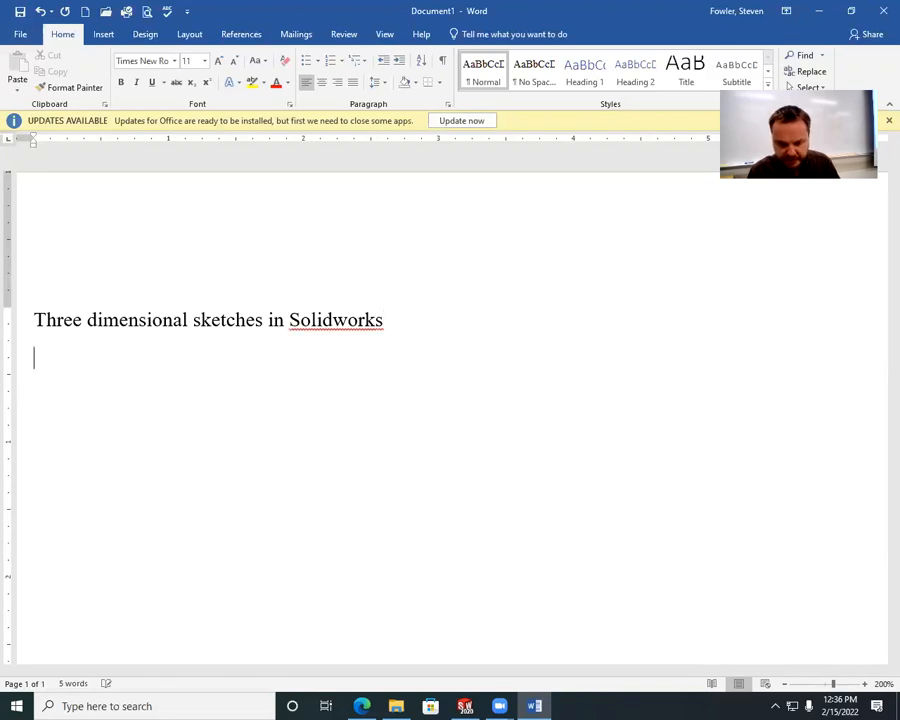
{"action": "key", "text": "Tab"}
{"action": "type", "text": "T"}
{"action": "key", "text": "BackSpace"}
{"action": "type", "text": "typcia"}
{"action": "type", "text": "lly 2"}
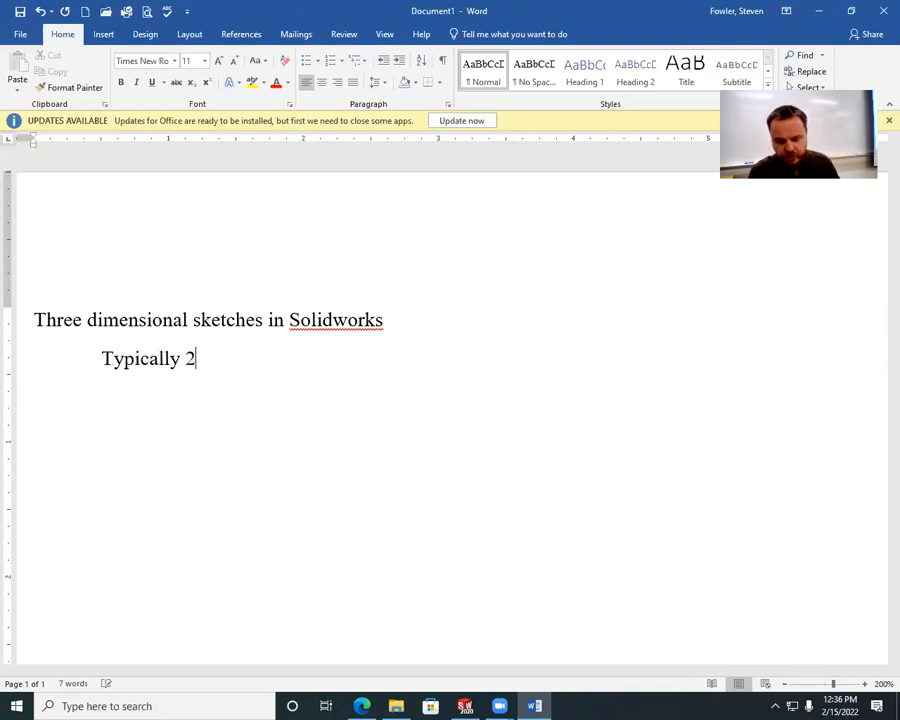
{"action": "key", "text": "BackSpace"}
{"action": "type", "text": "sketcha"}
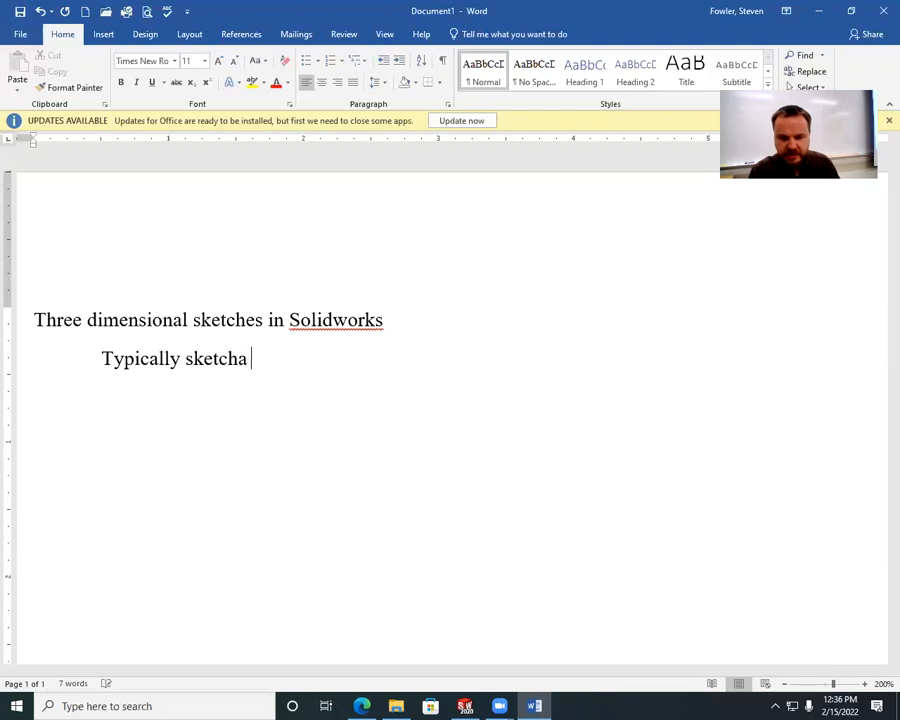
{"action": "key", "text": "BackSpace"}
{"action": "type", "text": "es are 2-D"}
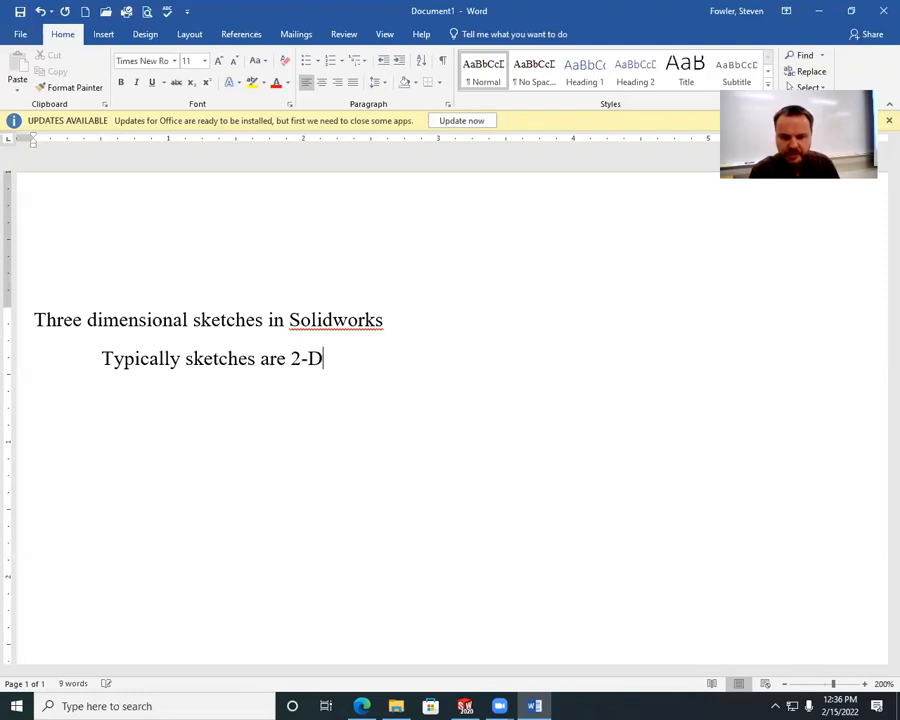
Add another indented line reading "You have to INTENTIONALLY make a sketch 3-D"
{"action": "key", "text": "Return"}
{"action": "key", "text": "Tab"}
{"action": "key", "text": "Tab"}
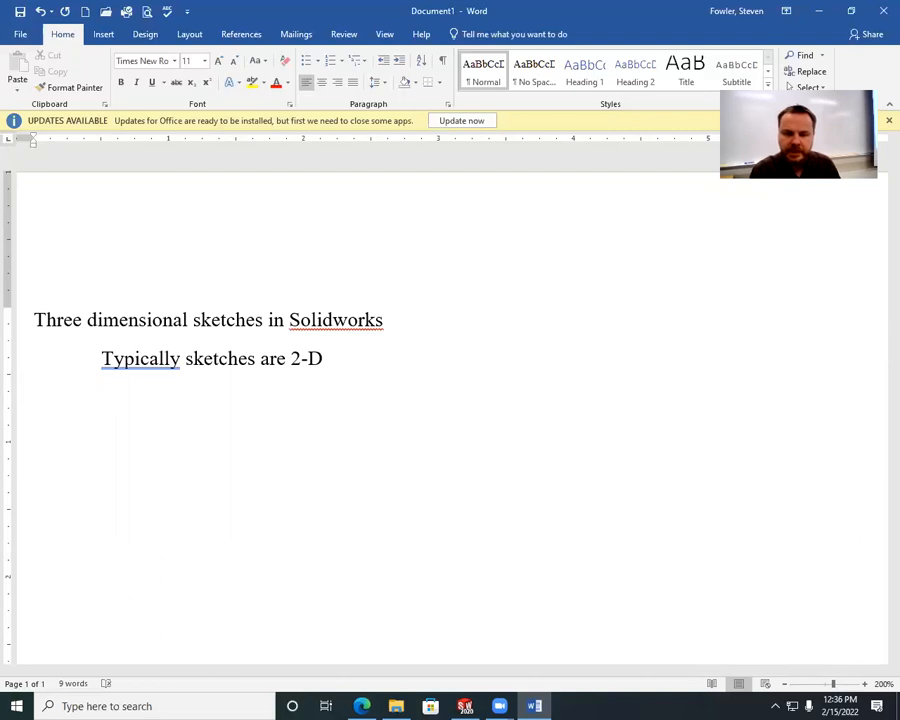
{"action": "key", "text": "BackSpace"}
{"action": "type", "text": "You have to inte"}
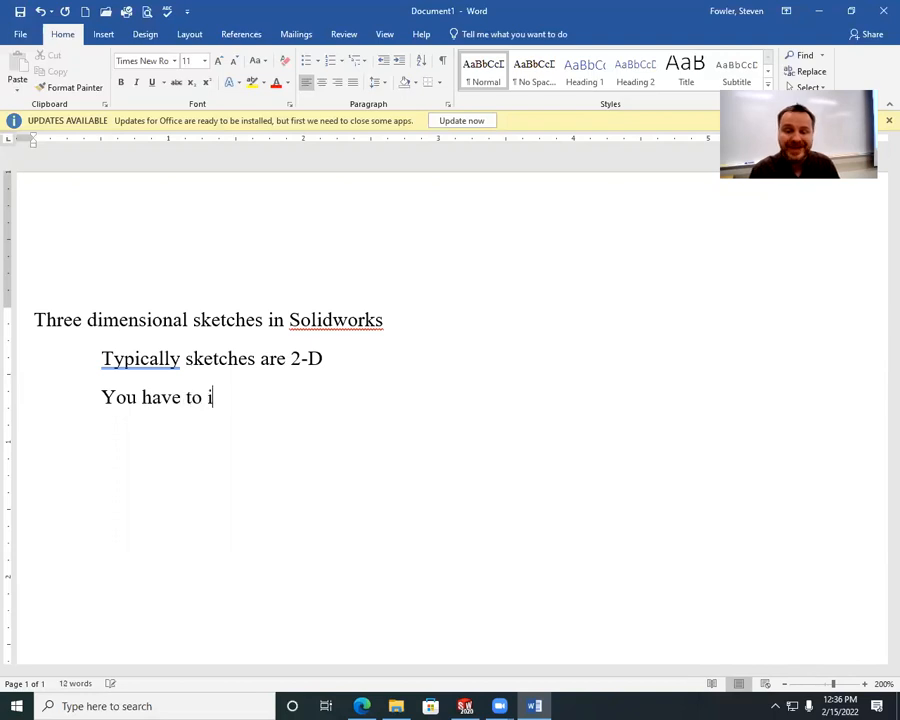
{"action": "key", "text": "BackSpace"}
{"action": "key", "text": "BackSpace"}
{"action": "key", "text": "BackSpace"}
{"action": "key", "text": "BackSpace"}
{"action": "type", "text": "I"}
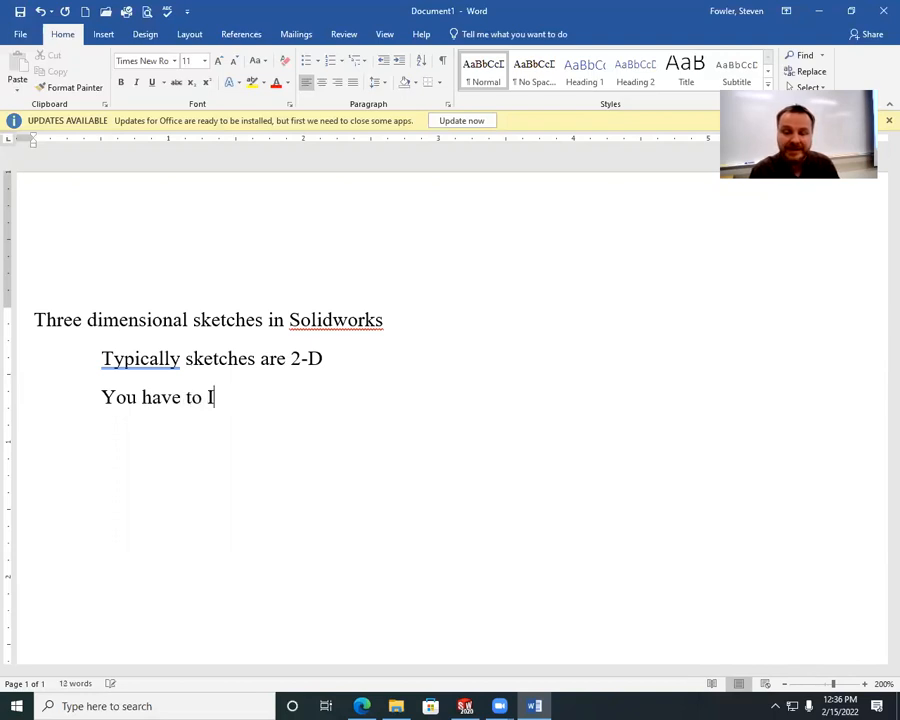
{"action": "type", "text": "NTENTI"}
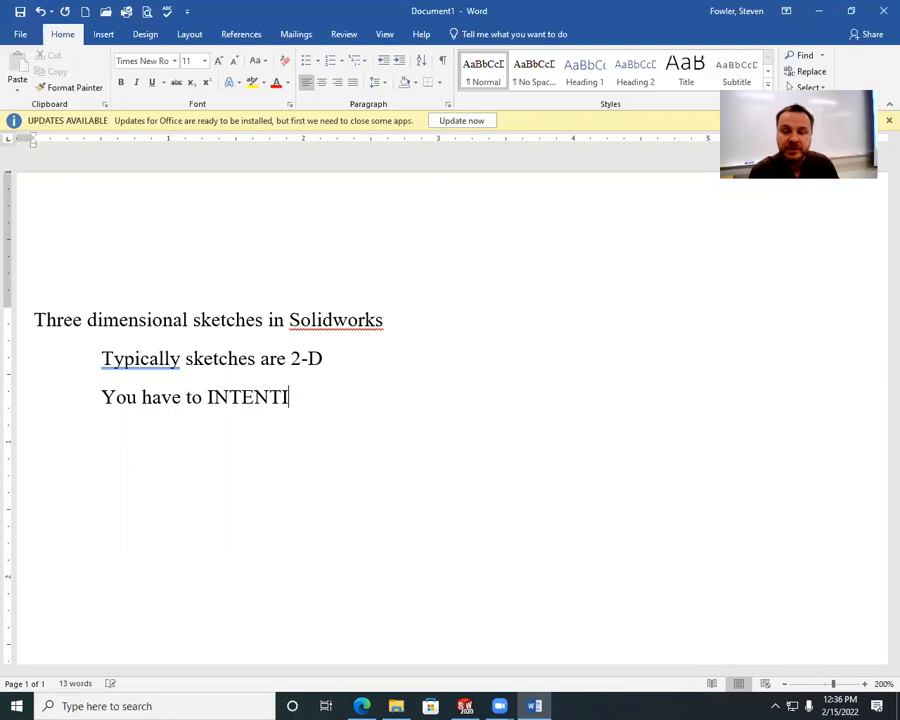
{"action": "type", "text": "ONALLY mak"}
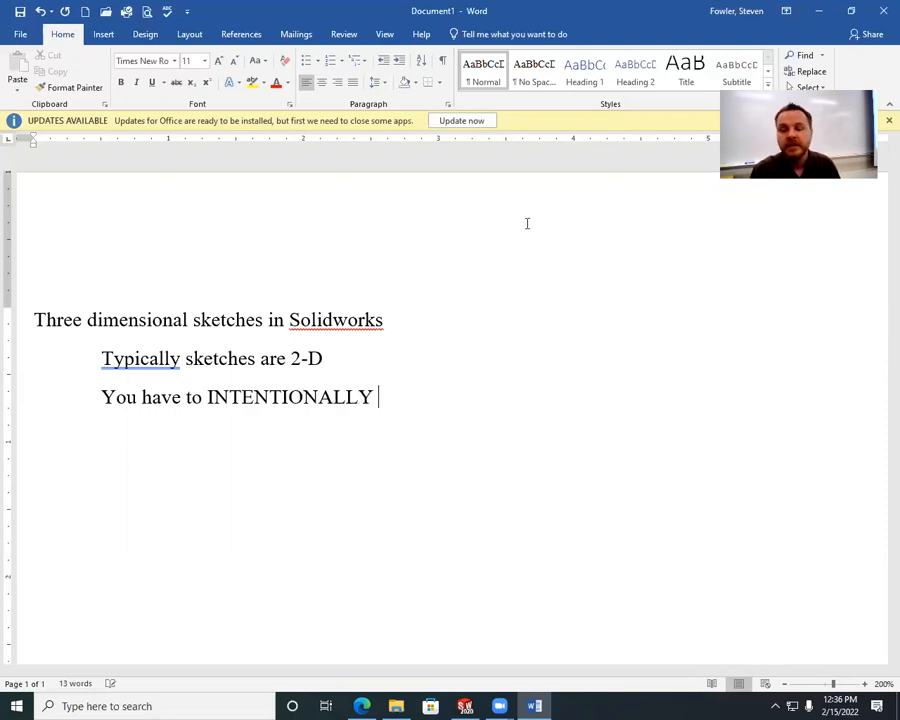
{"action": "key", "text": "BackSpace"}
{"action": "type", "text": "ake a sketch "}
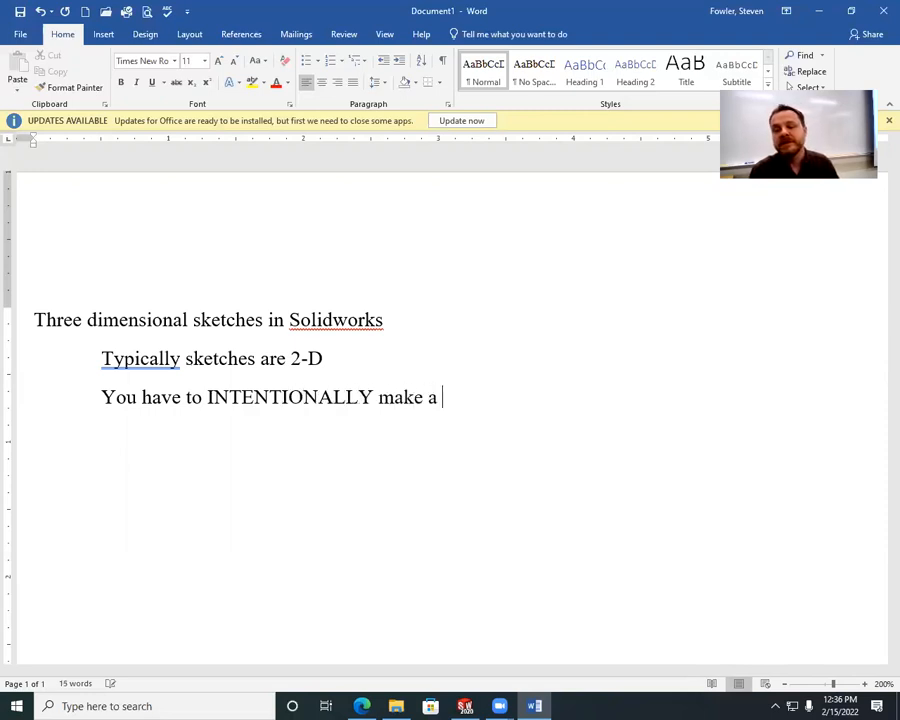
{"action": "type", "text": "3"}
{"action": "key", "text": "BackSpace"}
{"action": "type", "text": "3-D"}
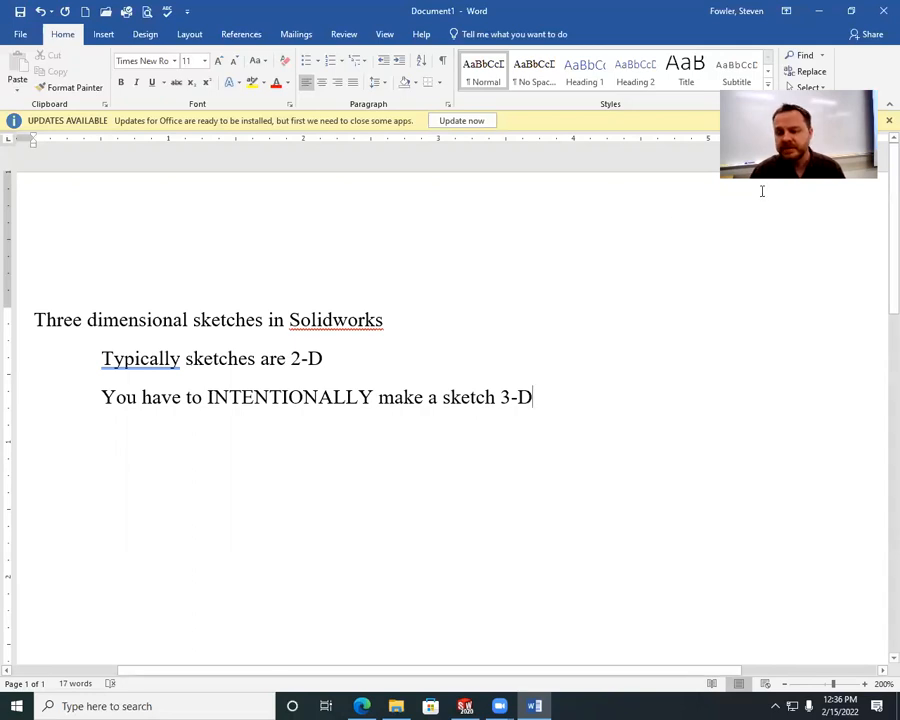
Minimize the notes, switch to SOLIDWORKS and create a new part document
{"action": "left_click", "coordinate": [819, 11]}
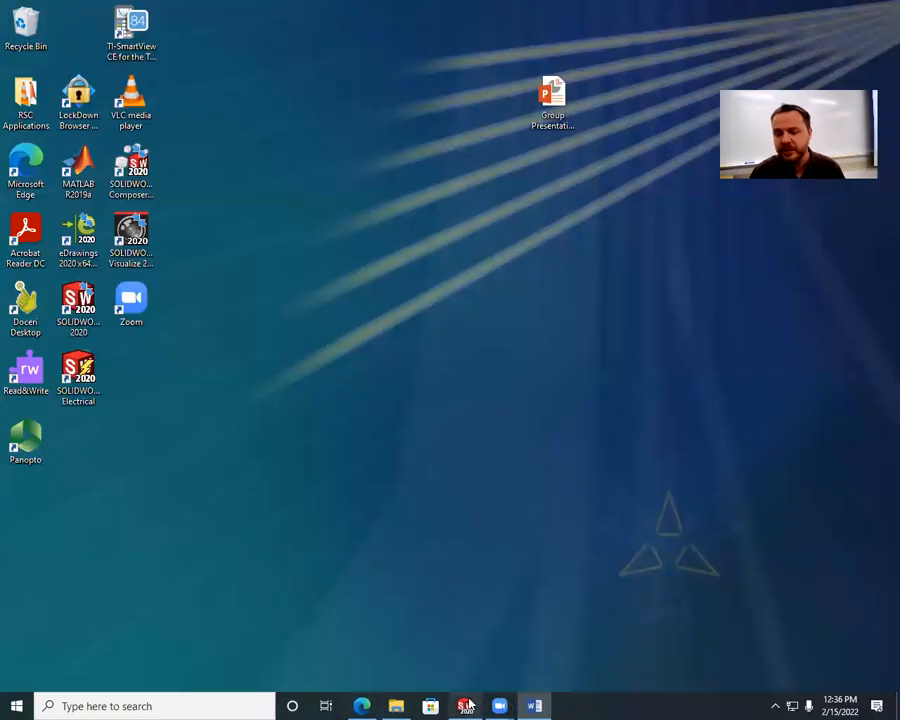
{"action": "left_click", "coordinate": [467, 706]}
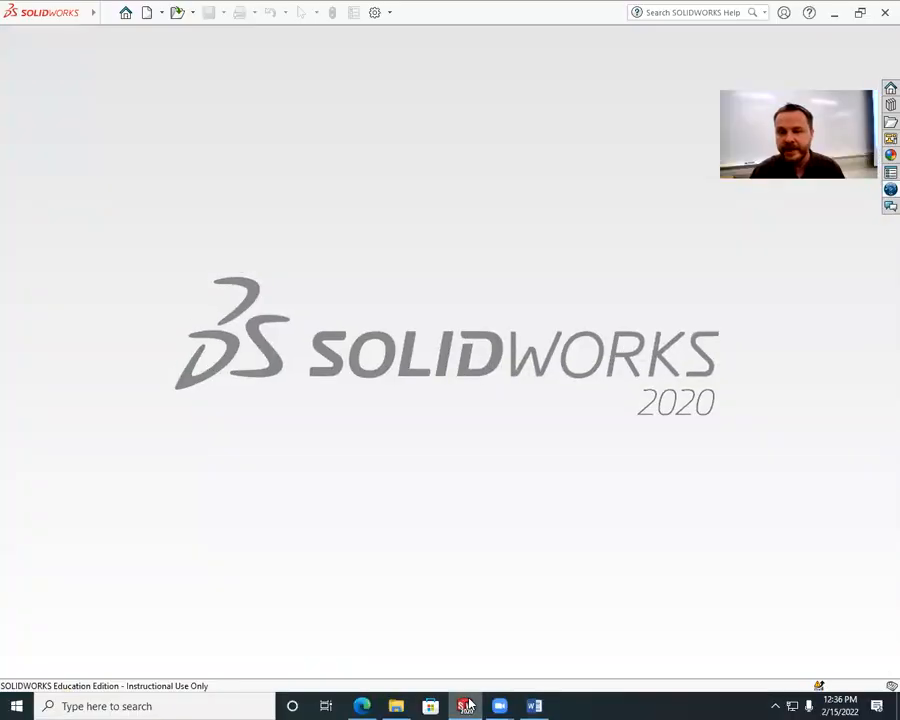
{"action": "left_click", "coordinate": [146, 12]}
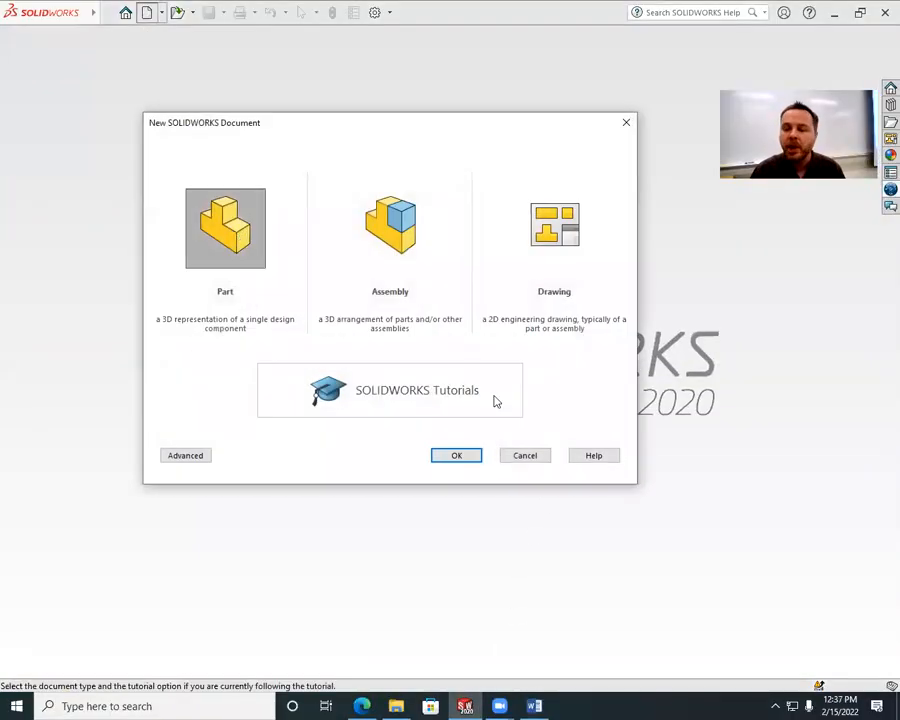
{"action": "left_click", "coordinate": [458, 455]}
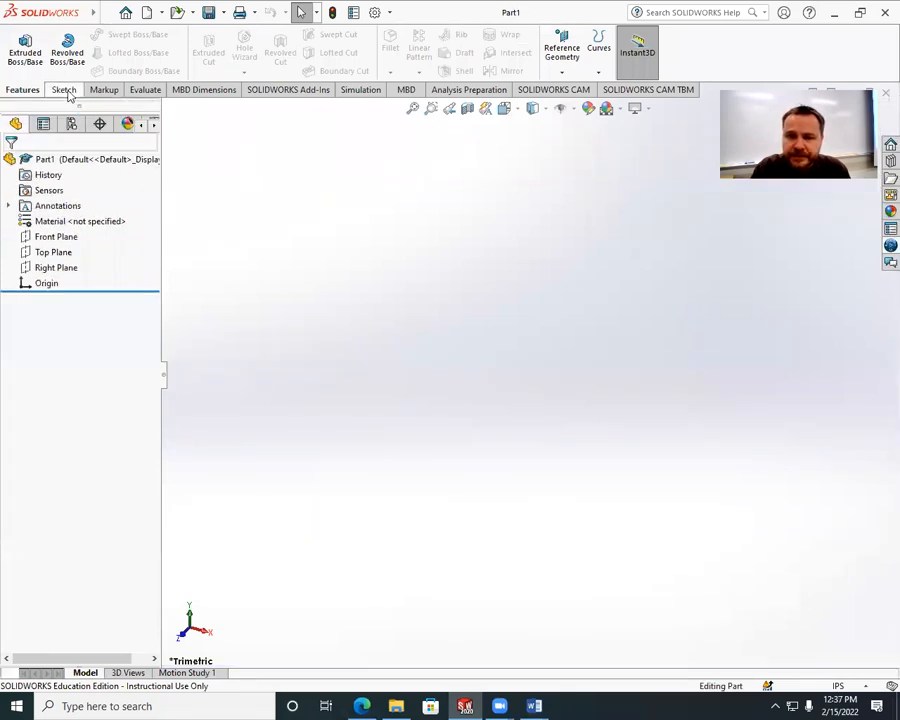
Start a new 2D sketch on the Front Plane of the part
{"action": "left_click", "coordinate": [64, 90]}
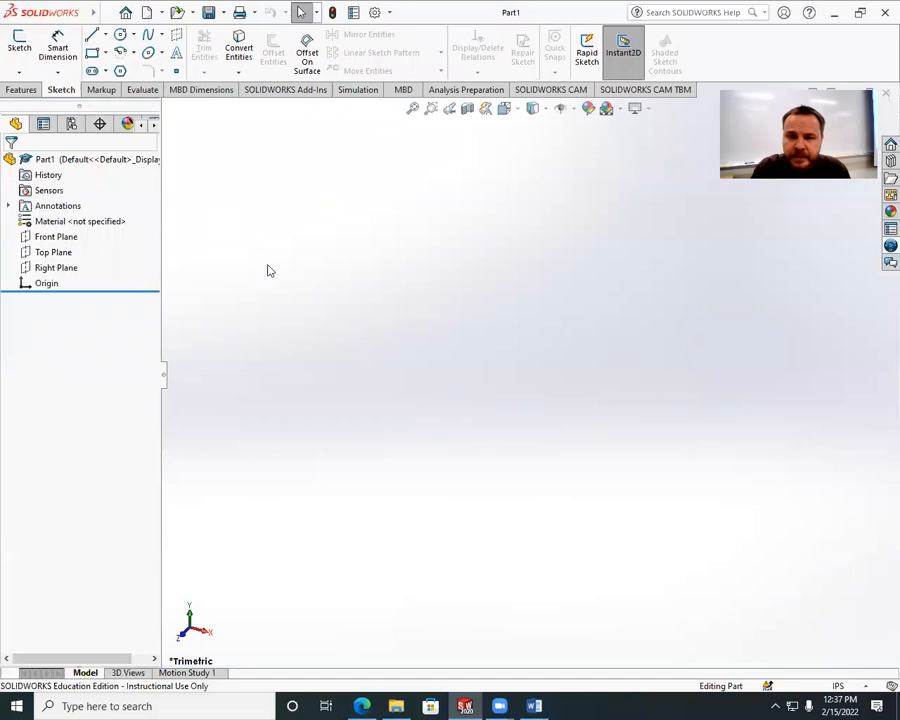
{"action": "left_click", "coordinate": [19, 42]}
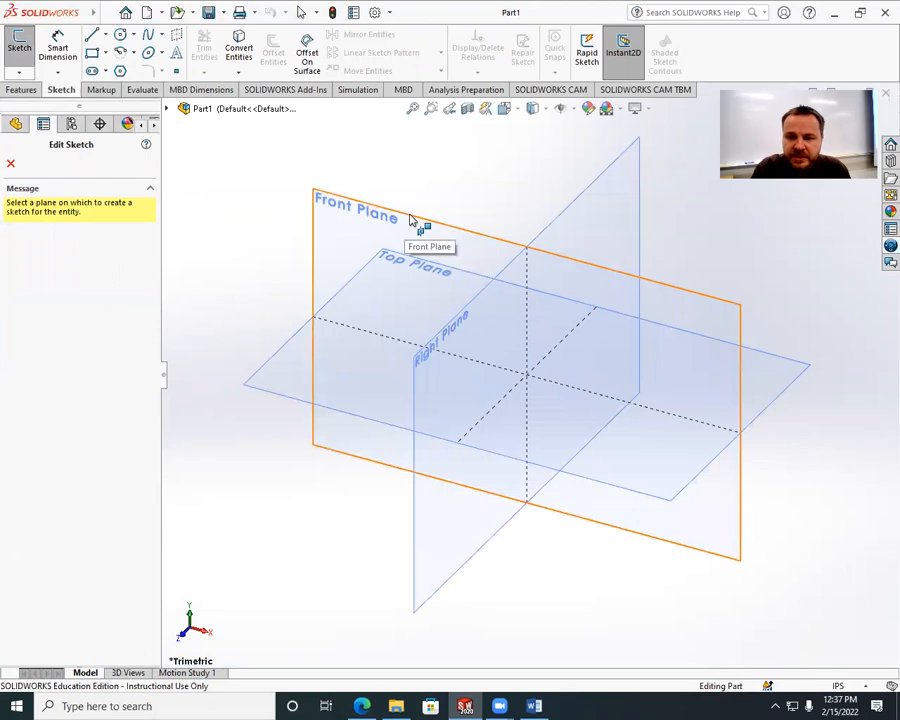
{"action": "left_click", "coordinate": [410, 220]}
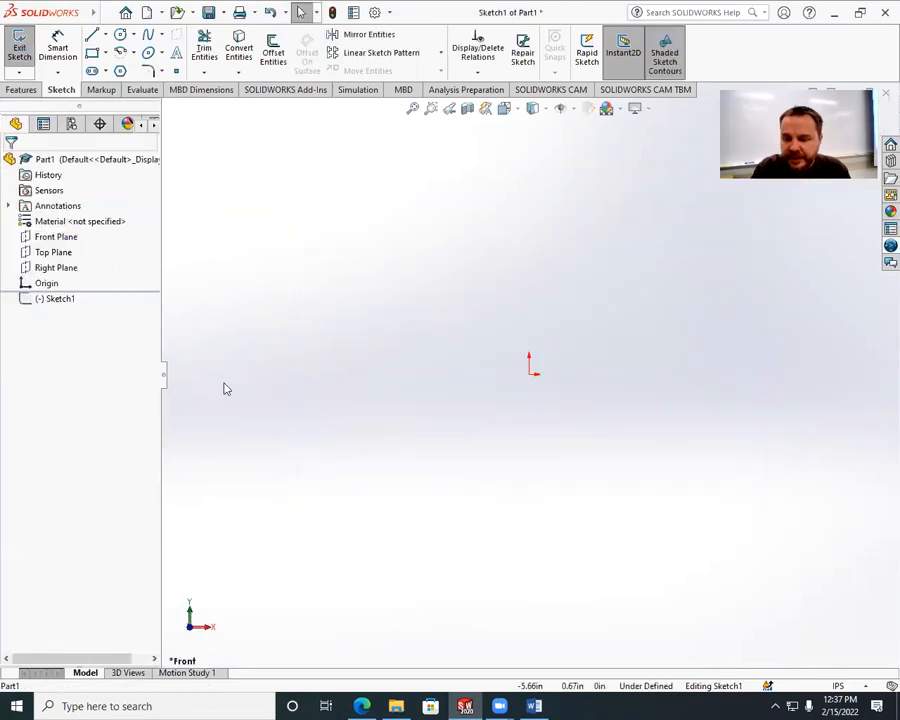
Switch back to the Word notes and add an indented, bold and underlined line reading "Two ways to define a sketch"
{"action": "left_click", "coordinate": [535, 706]}
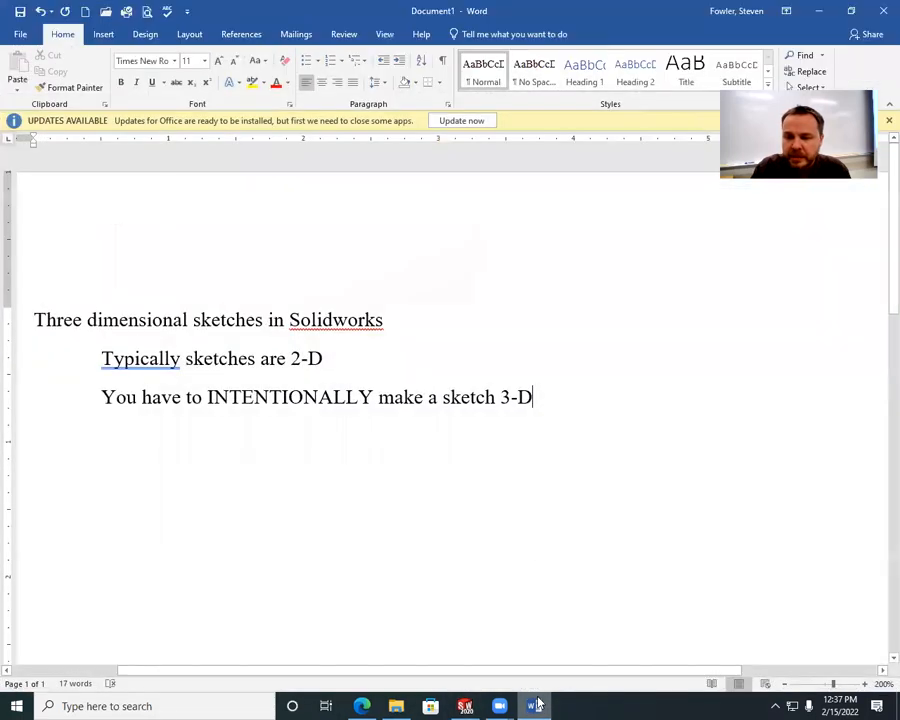
{"action": "key", "text": "Return"}
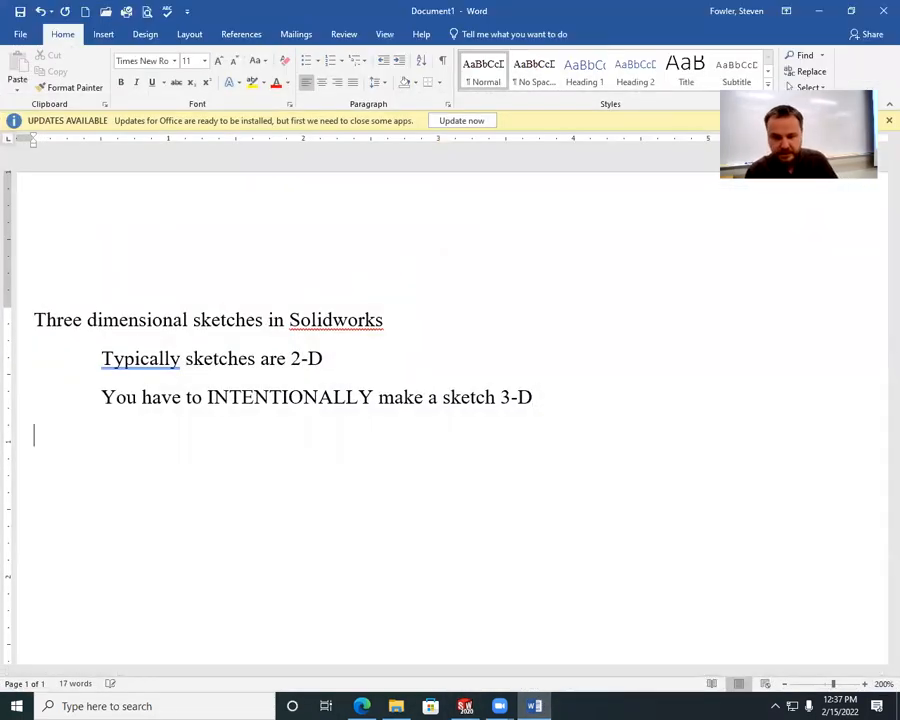
{"action": "key", "text": "Tab"}
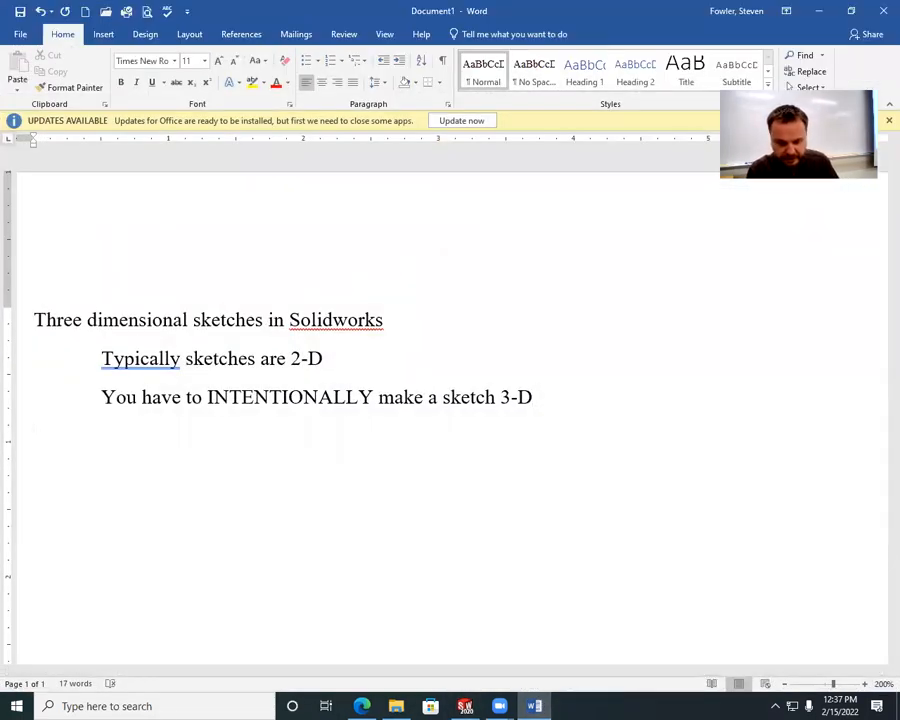
{"action": "key", "text": "ctrl+b"}
{"action": "key", "text": "ctrl+u"}
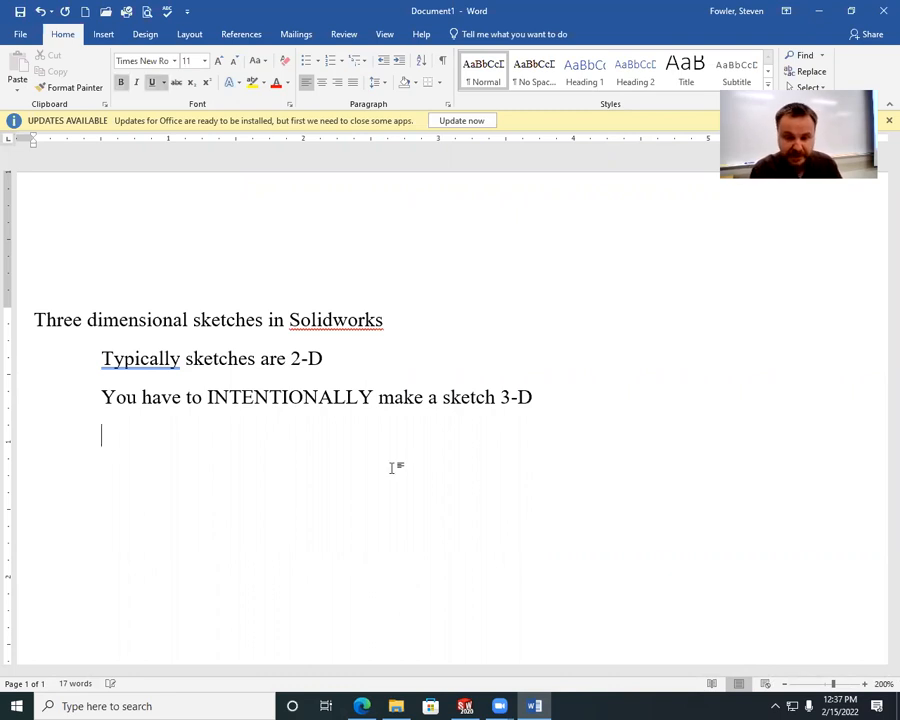
{"action": "type", "text": "Two t"}
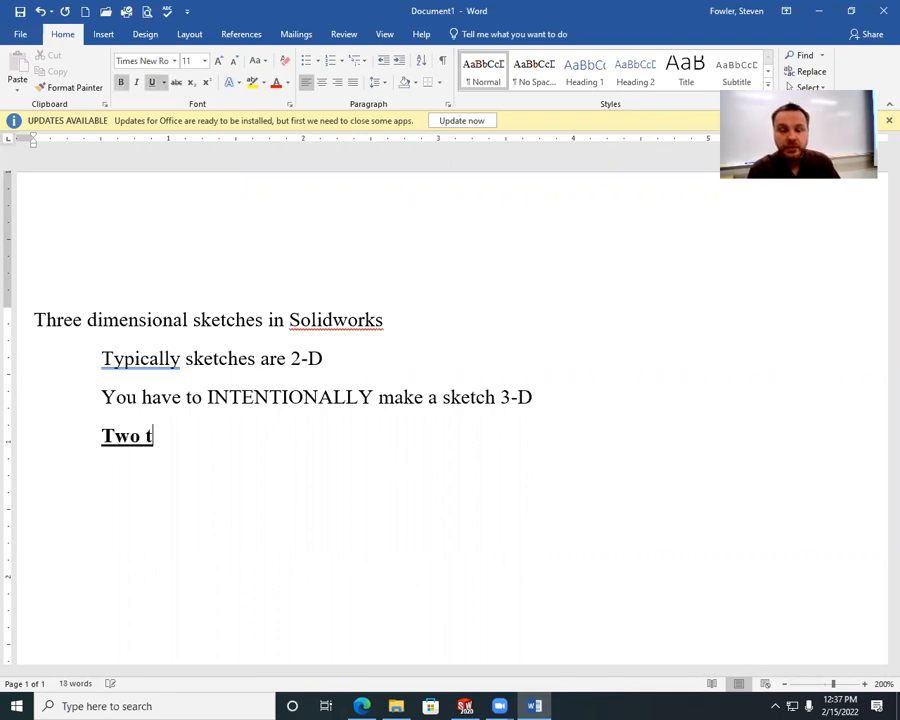
{"action": "key", "text": "BackSpace"}
{"action": "type", "text": "was"}
{"action": "key", "text": "BackSpace"}
{"action": "type", "text": "ys"}
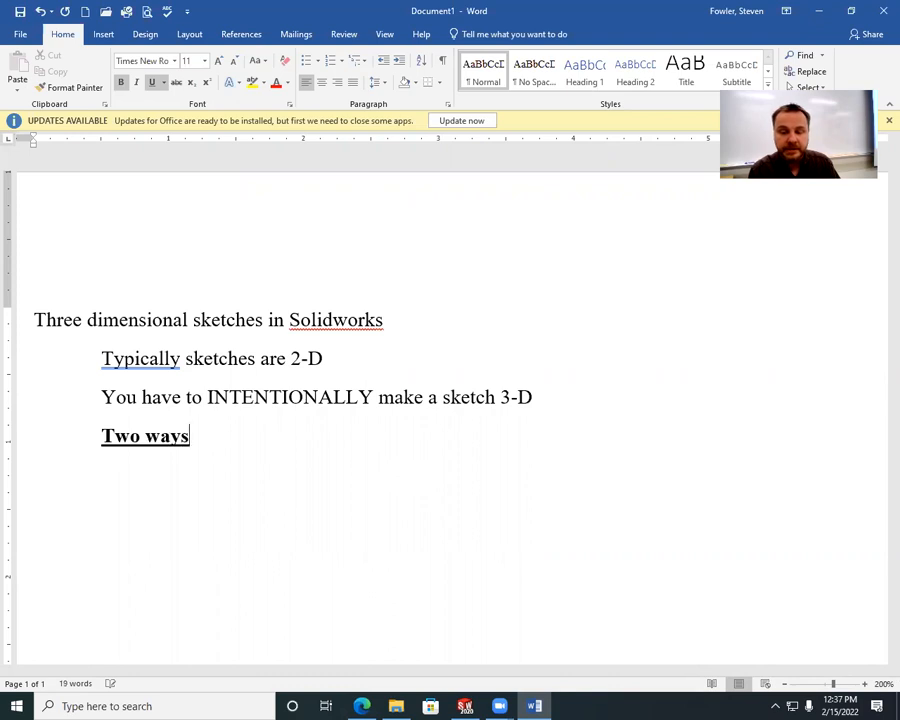
{"action": "type", "text": " to identify"}
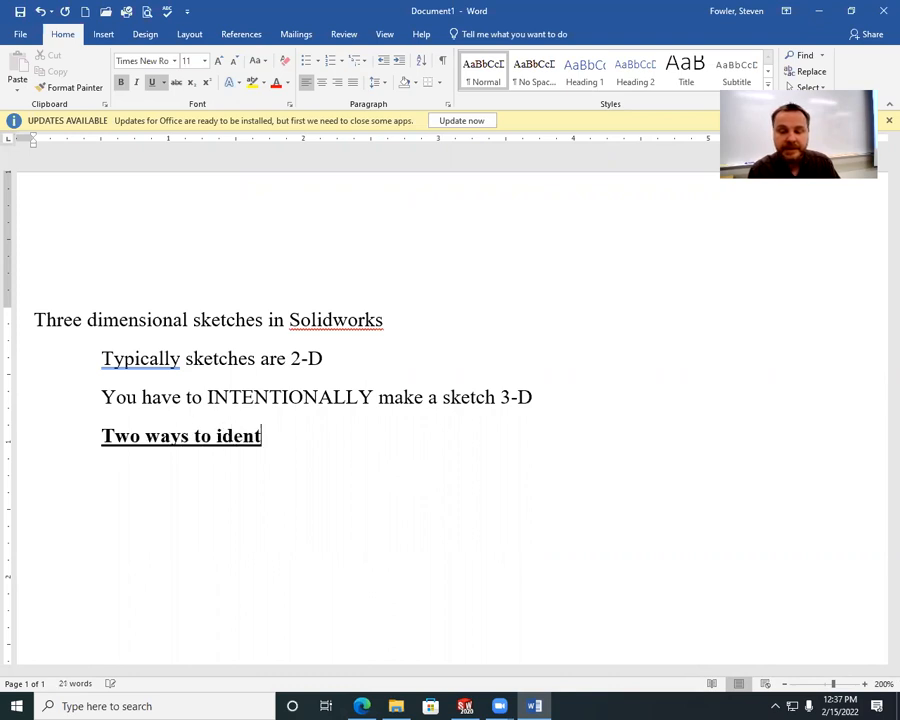
{"action": "key", "text": "BackSpace"}
{"action": "key", "text": "BackSpace"}
{"action": "key", "text": "BackSpace"}
{"action": "key", "text": "BackSpace"}
{"action": "key", "text": "BackSpace"}
{"action": "key", "text": "BackSpace"}
{"action": "key", "text": "BackSpace"}
{"action": "key", "text": "BackSpace"}
{"action": "key", "text": "BackSpace"}
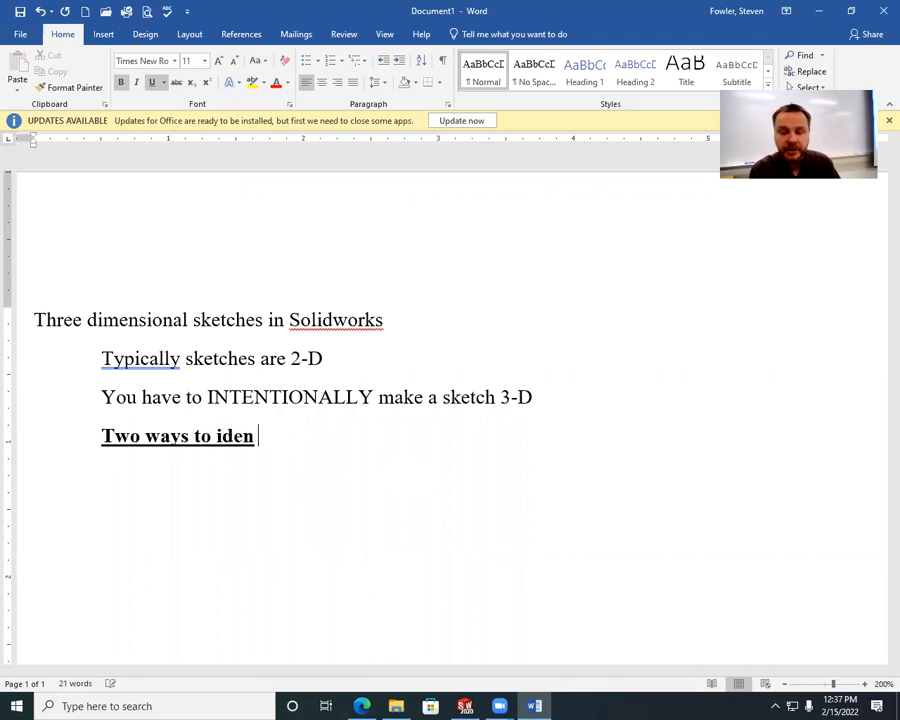
{"action": "type", "text": "defin"}
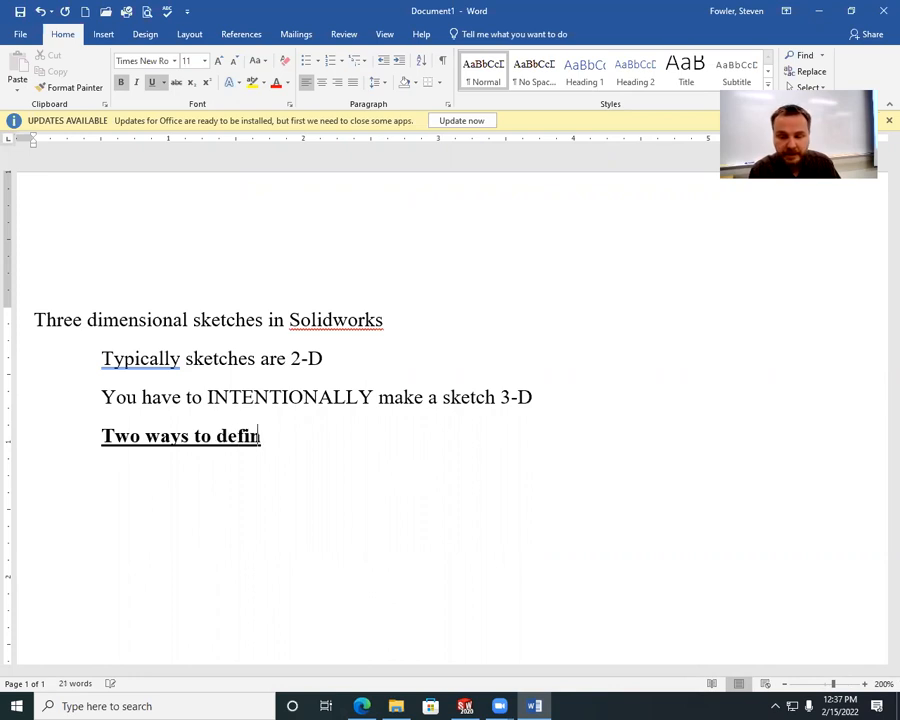
{"action": "type", "text": "e a sketch"}
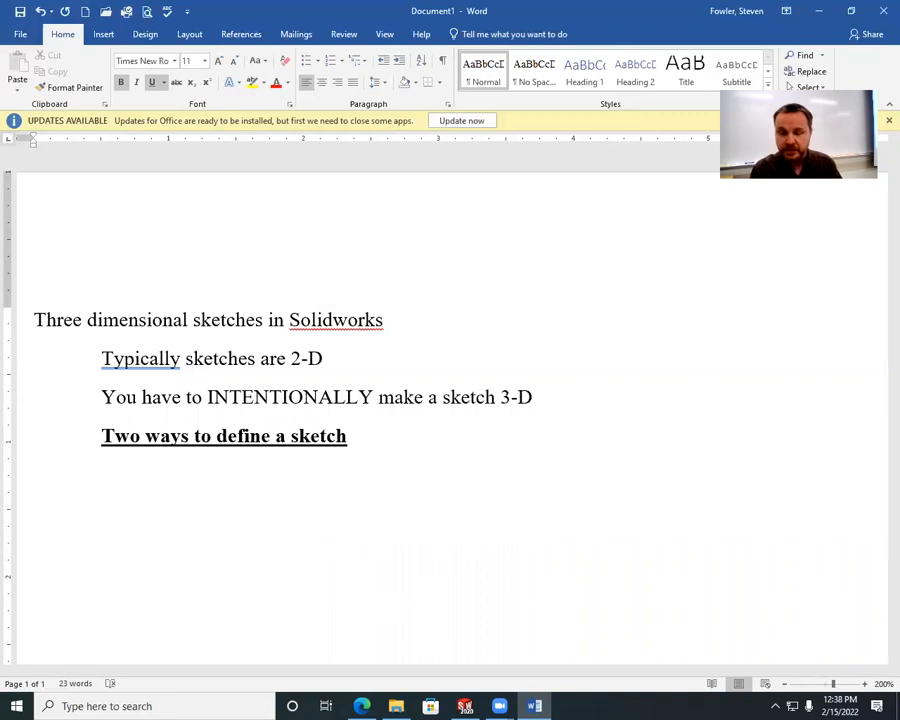
{"action": "key", "text": "Return"}
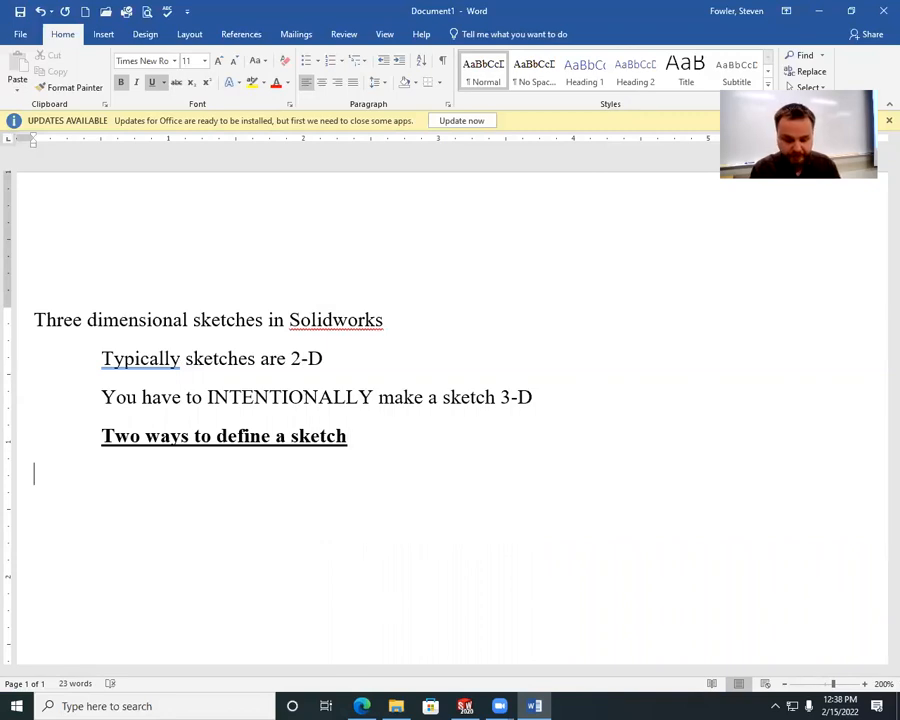
Turn off bold and underline and add an indented numbered list under the heading: "Smart dimension" and "Relations (geometry)"
{"action": "key", "text": "ctrl+b"}
{"action": "key", "text": "ctrl+u"}
{"action": "key", "text": "Tab"}
{"action": "key", "text": "Tab"}
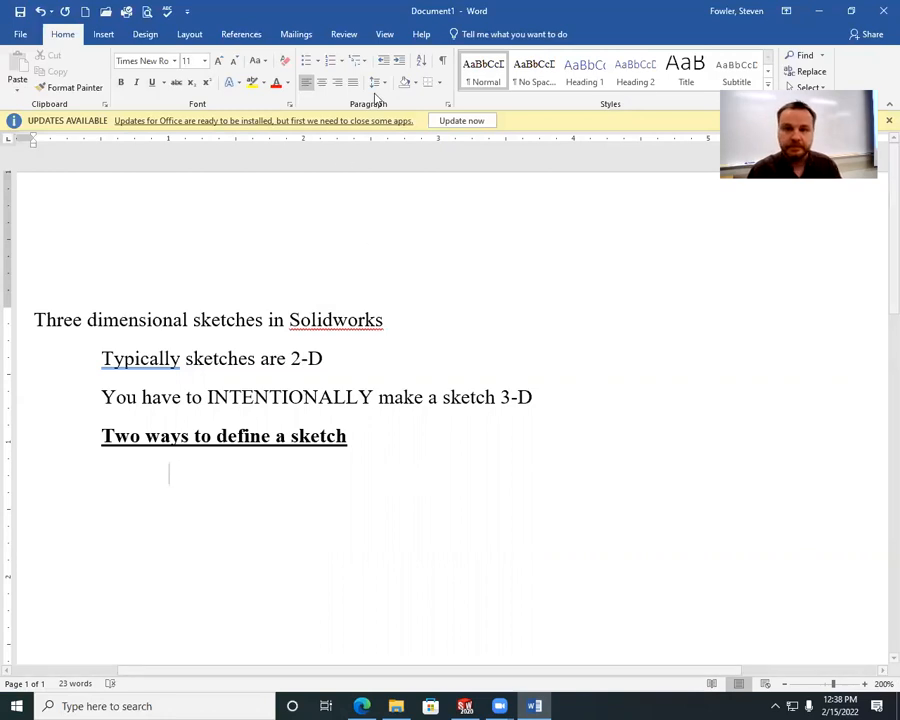
{"action": "left_click", "coordinate": [331, 60]}
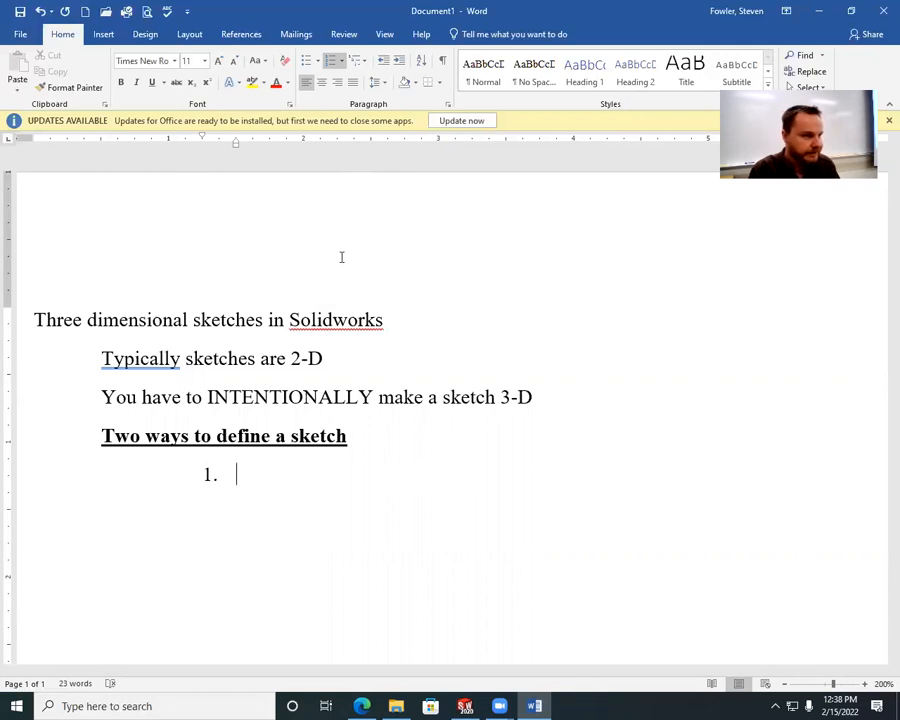
{"action": "type", "text": "smart"}
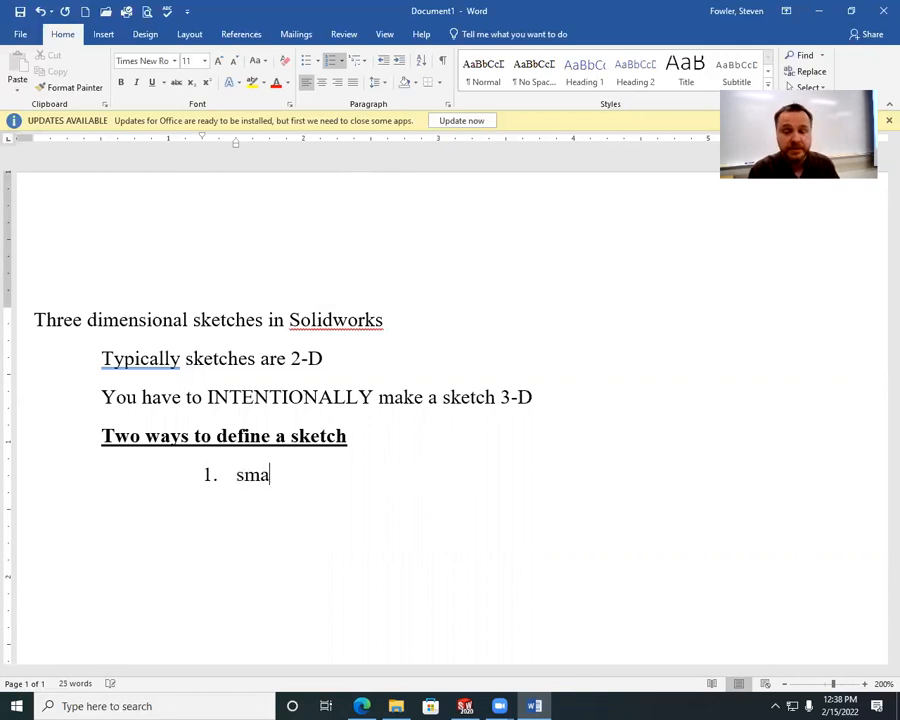
{"action": "type", "text": "dimension"}
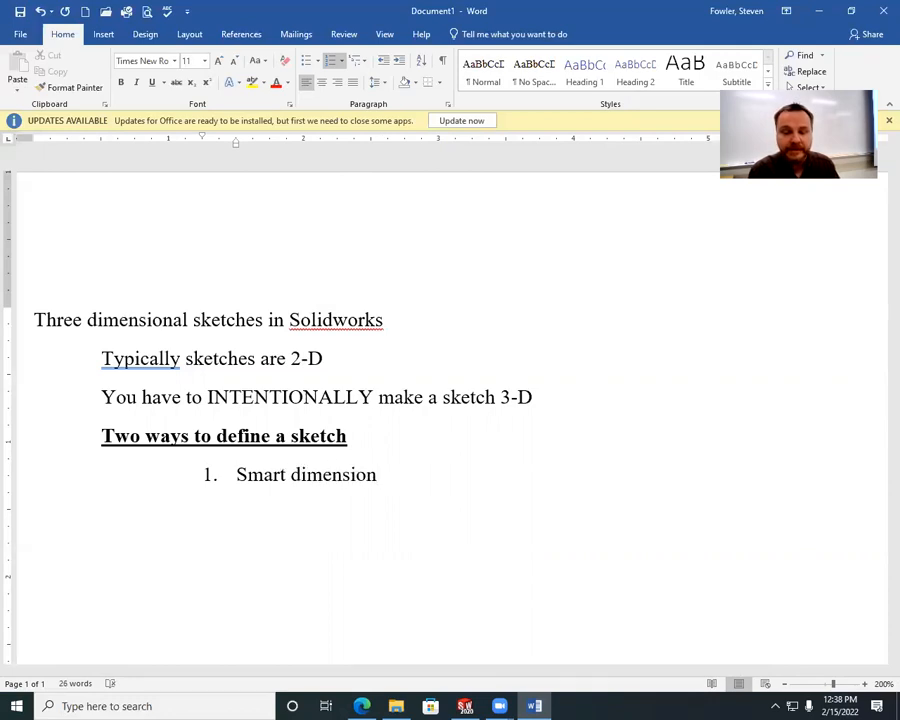
{"action": "key", "text": "Return"}
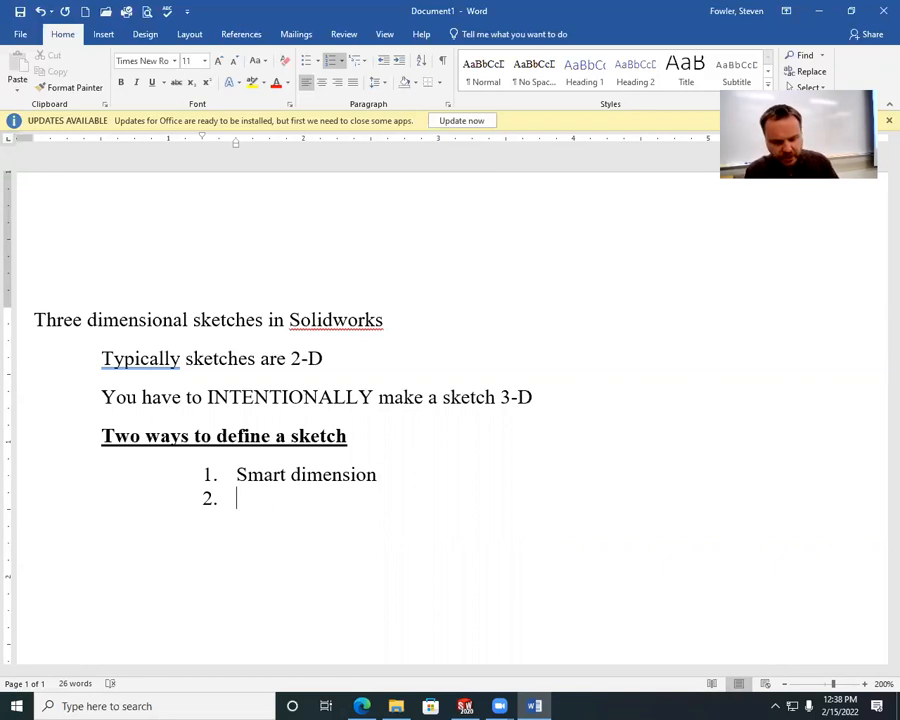
{"action": "type", "text": "Relations (geometry)"}
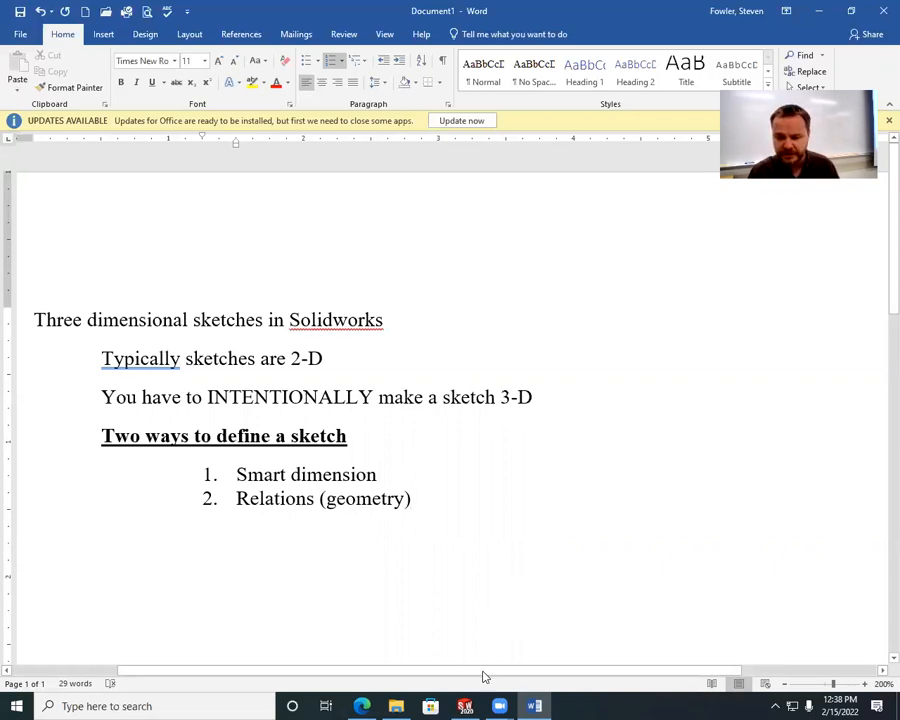
Switch to SOLIDWORKS and sketch a closed, slanted four-sided profile starting at the origin, with each side about 2 in long
{"action": "key", "text": "alt+Tab"}
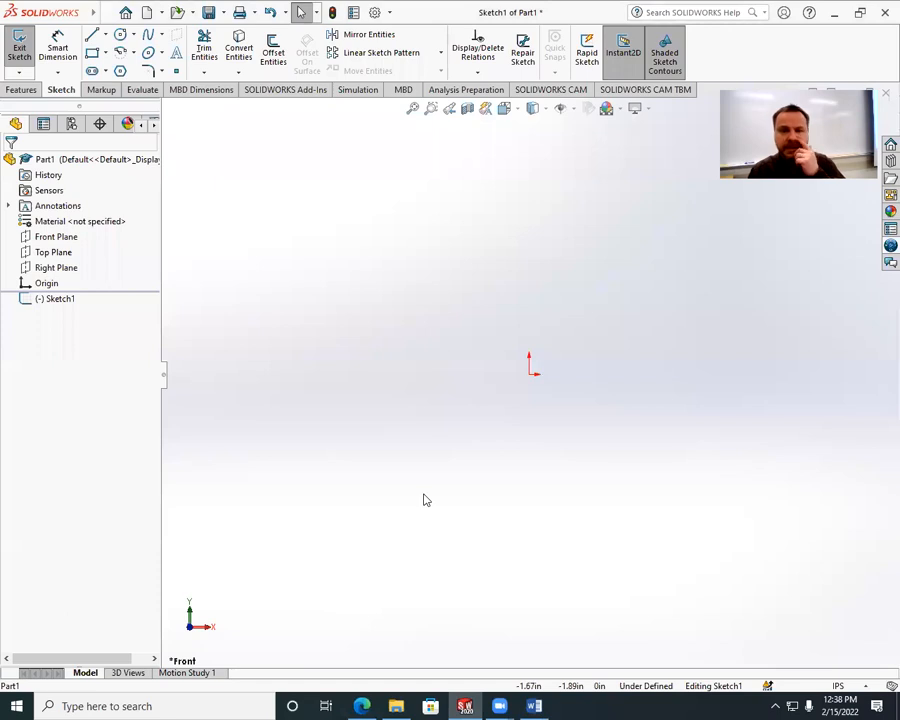
{"action": "mouse_move", "coordinate": [91, 19]}
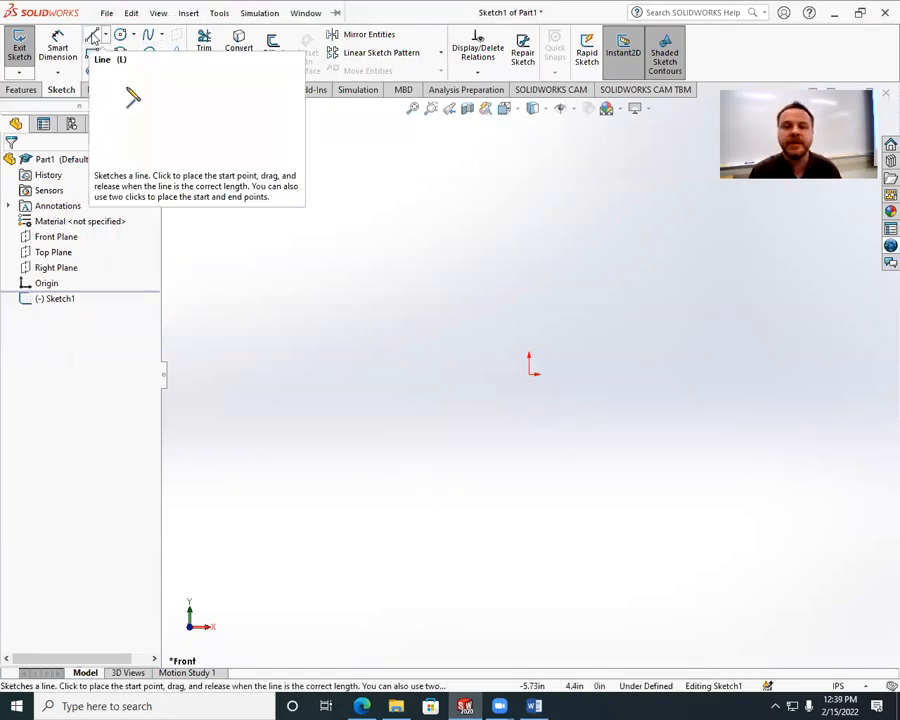
{"action": "left_click", "coordinate": [91, 36]}
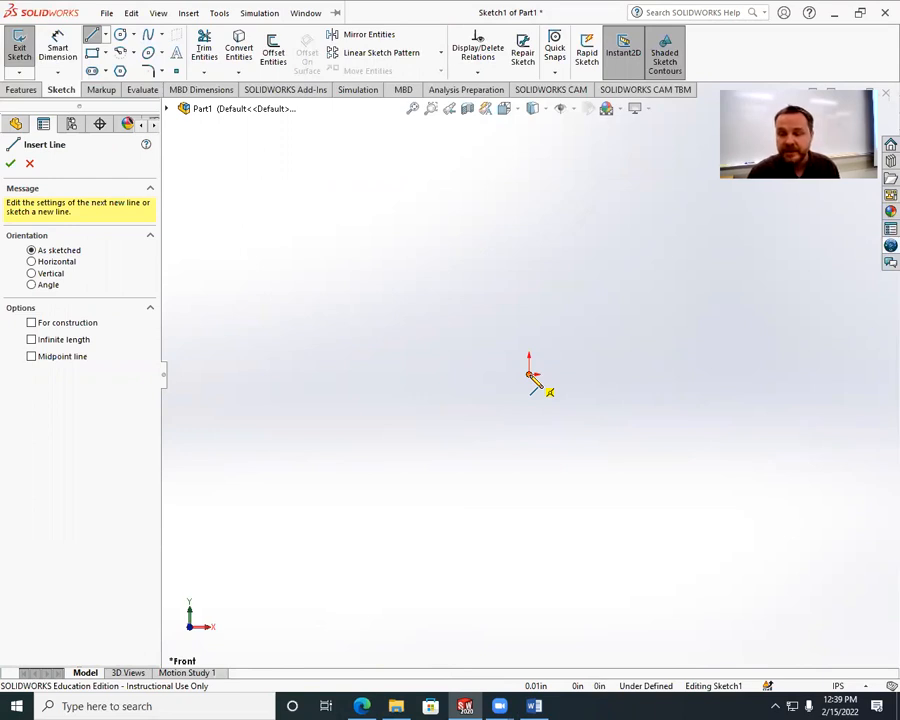
{"action": "left_click", "coordinate": [529, 374]}
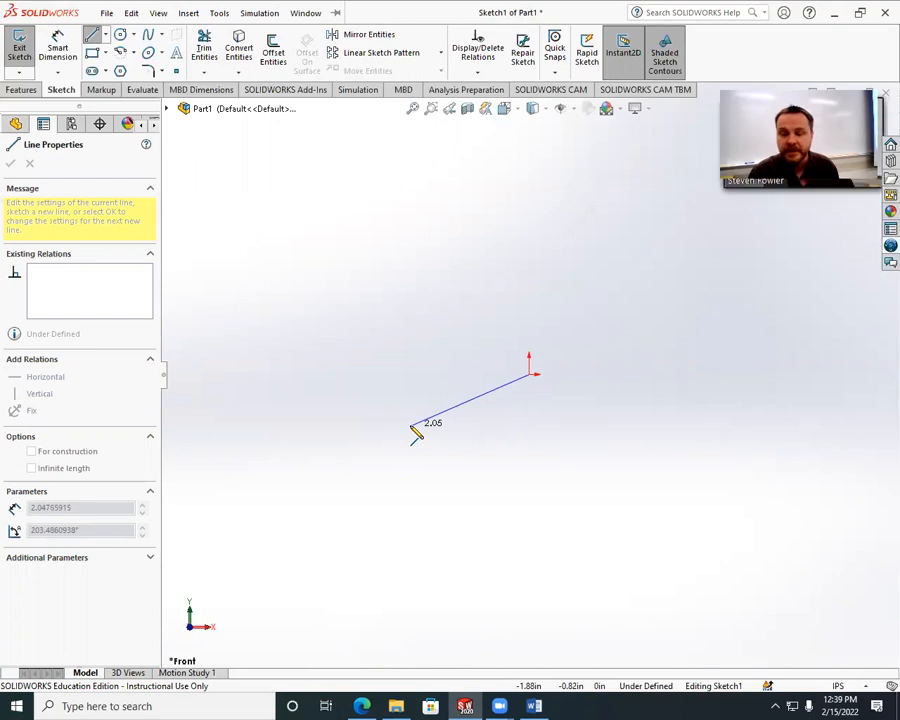
{"action": "left_click", "coordinate": [412, 428]}
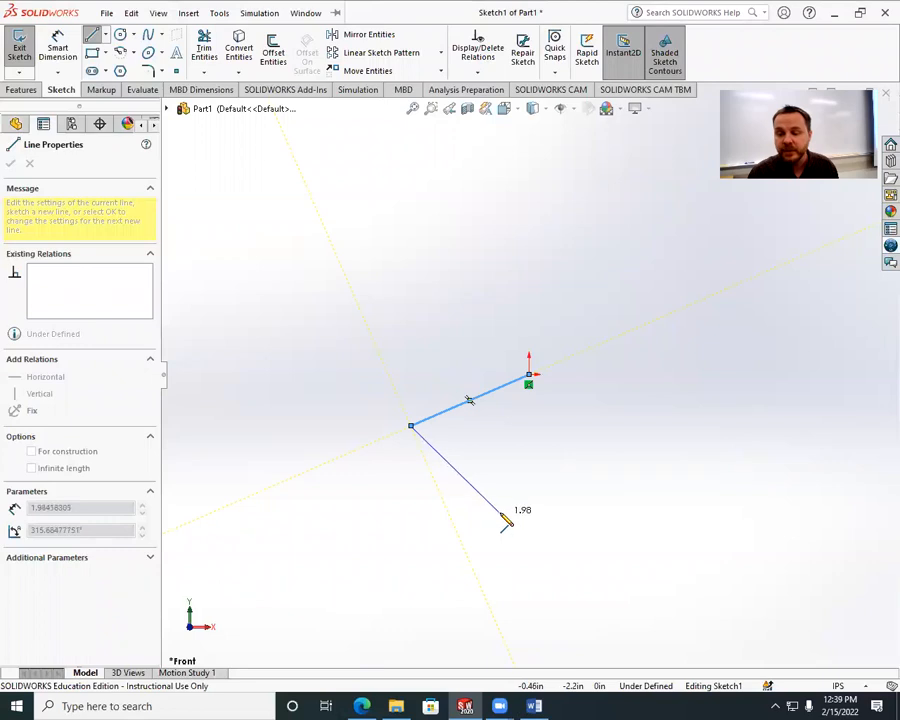
{"action": "left_click", "coordinate": [500, 513]}
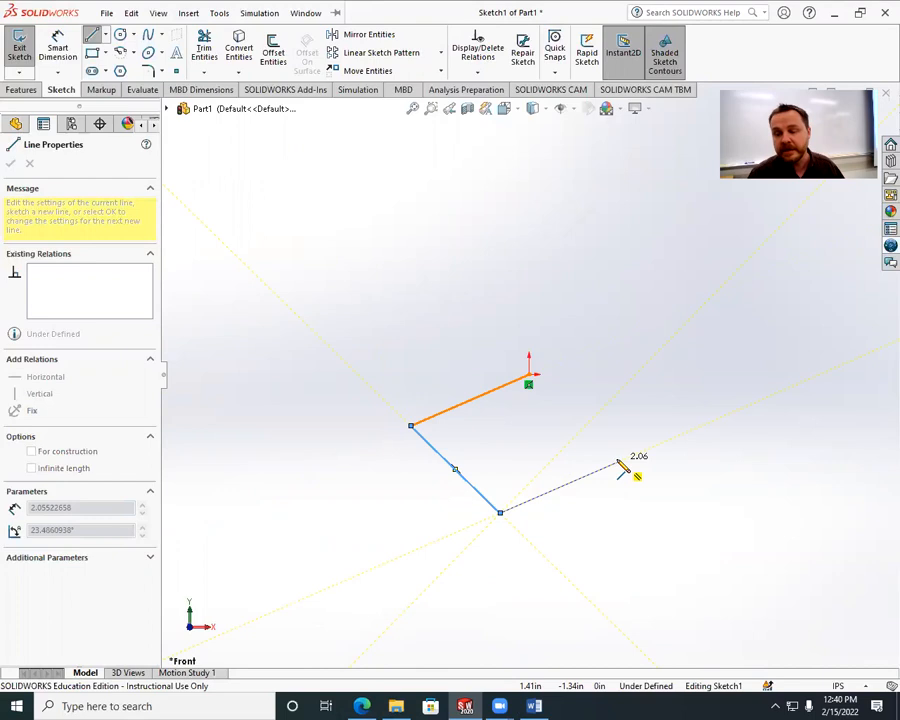
{"action": "double_click", "coordinate": [622, 467]}
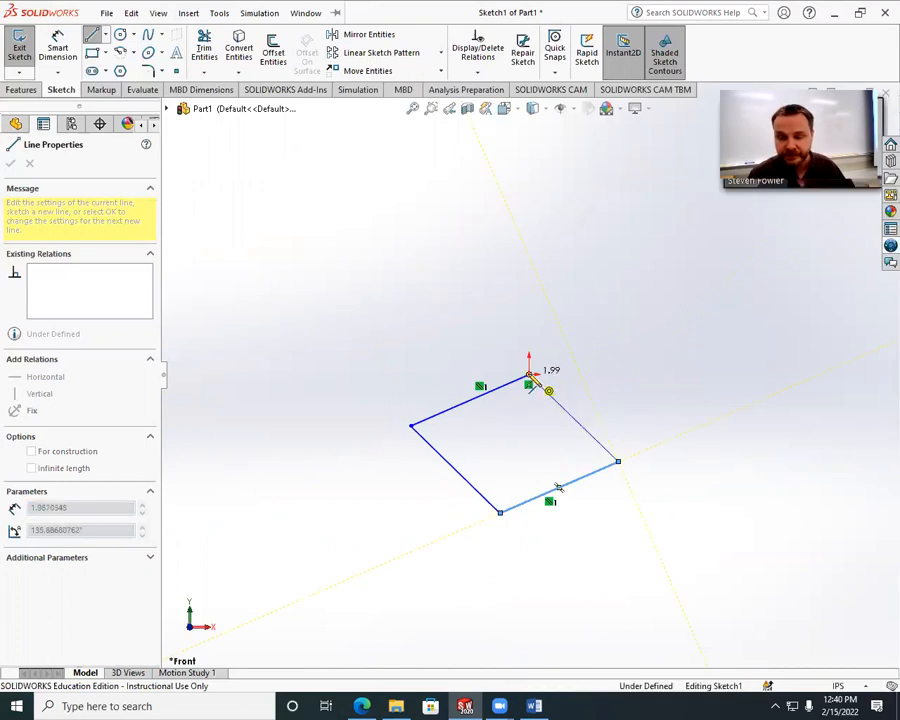
{"action": "left_click", "coordinate": [529, 377]}
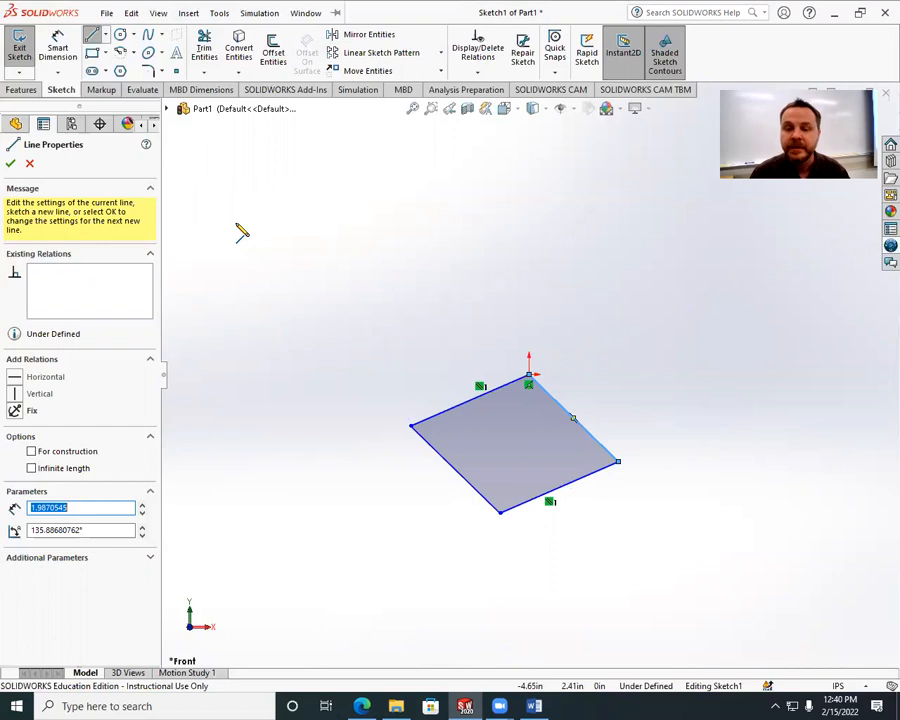
{"action": "left_click", "coordinate": [10, 163]}
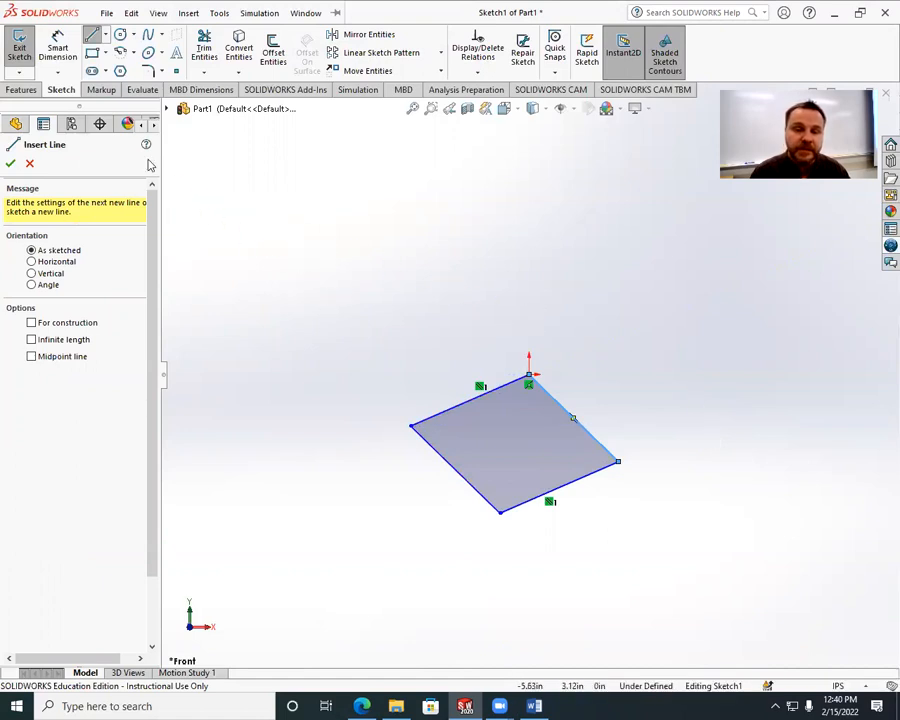
{"action": "left_click", "coordinate": [11, 164]}
{"action": "left_click", "coordinate": [706, 390]}
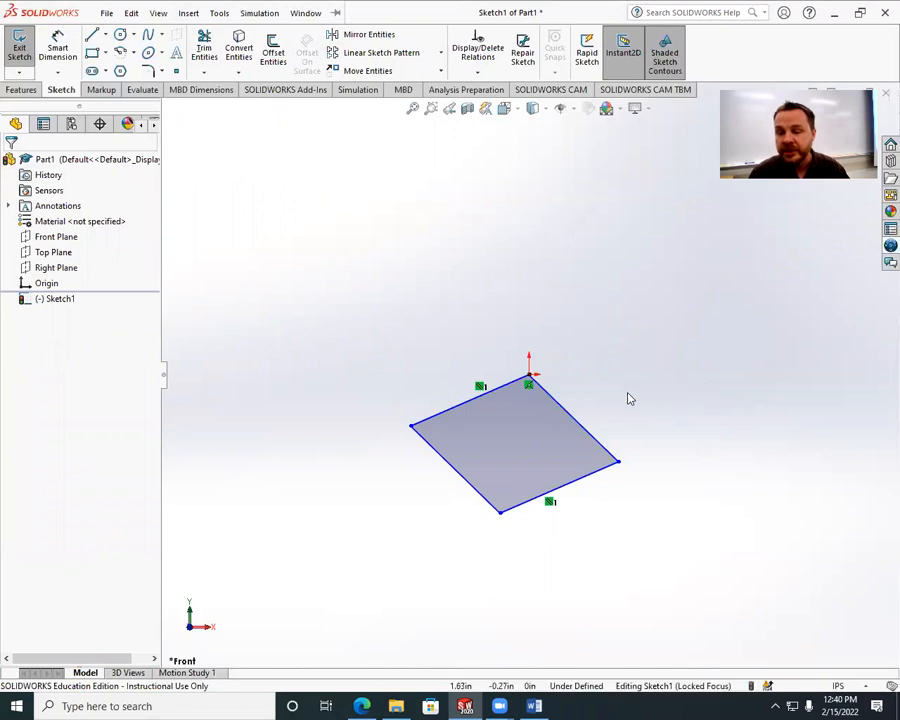
Add a Parallel relation between the two opposite steep sides of the four-sided profile
{"action": "left_click", "coordinate": [588, 438]}
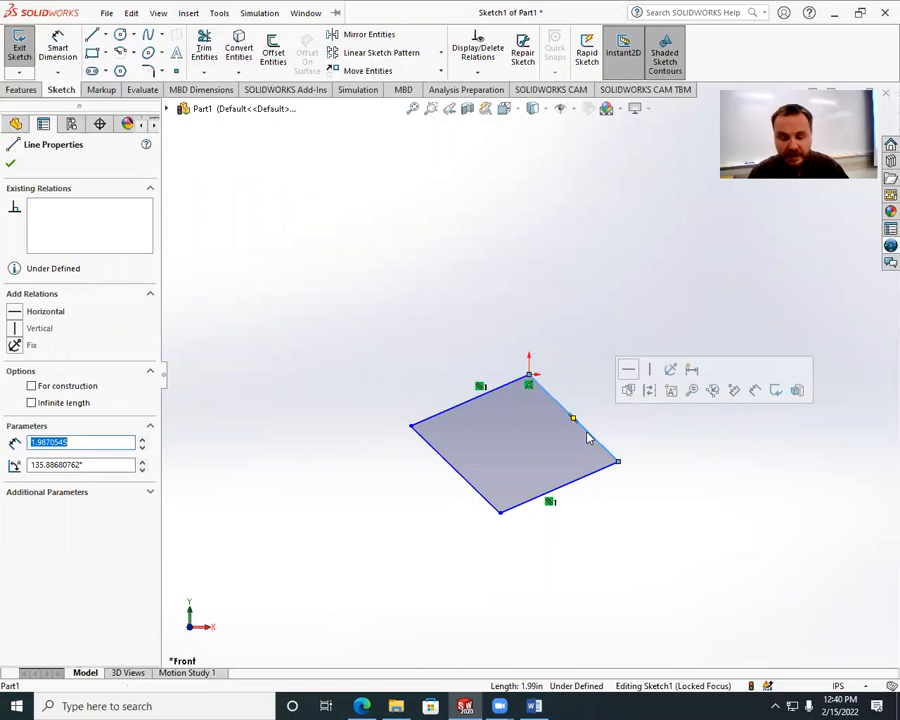
{"action": "left_click", "coordinate": [471, 486], "text": "ctrl"}
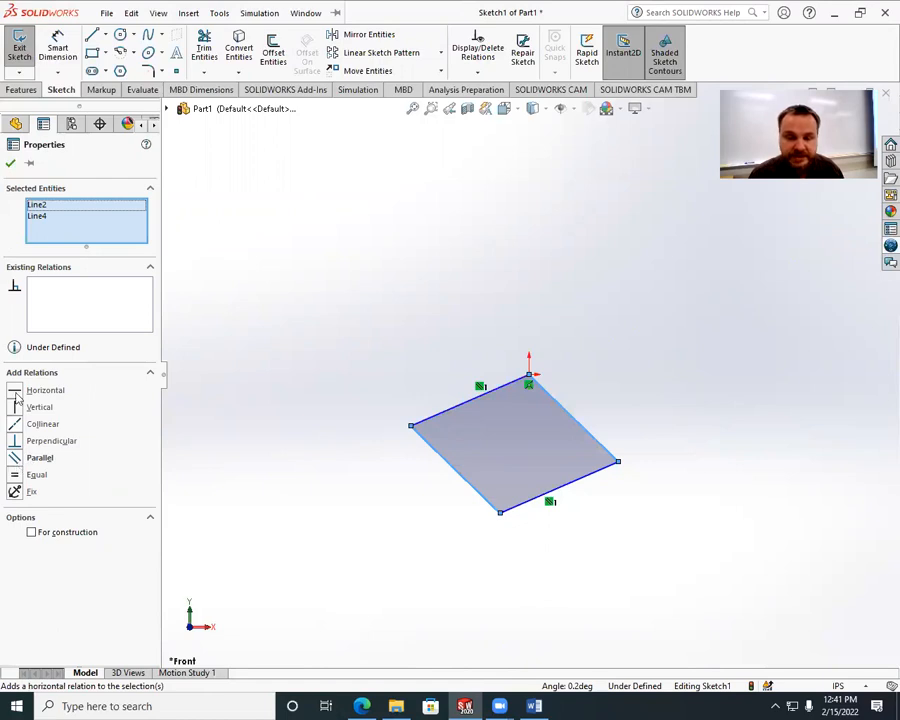
{"action": "left_click", "coordinate": [14, 459]}
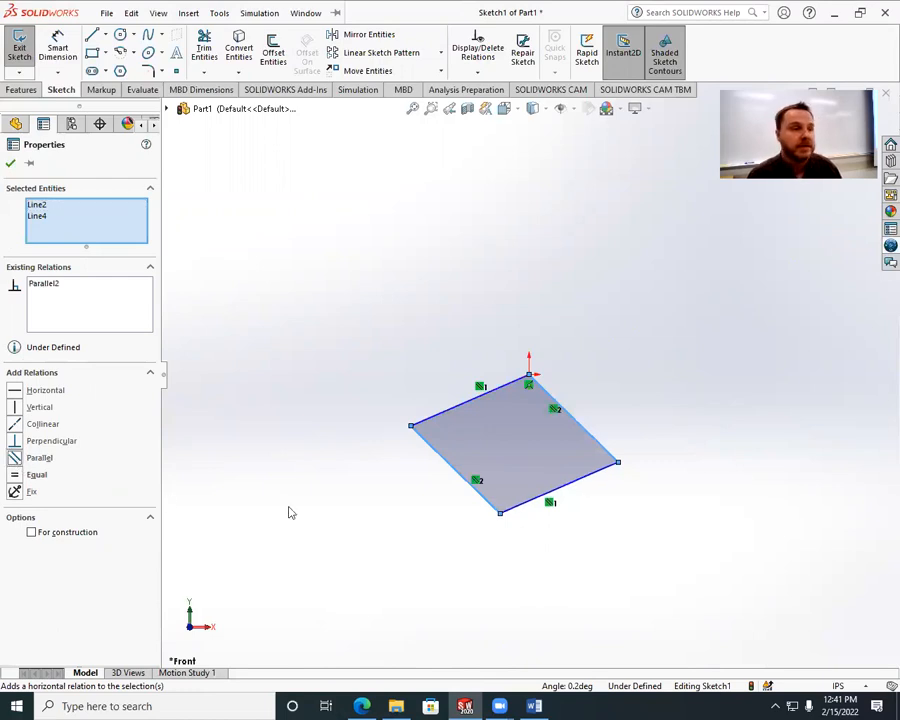
{"action": "left_click", "coordinate": [693, 410]}
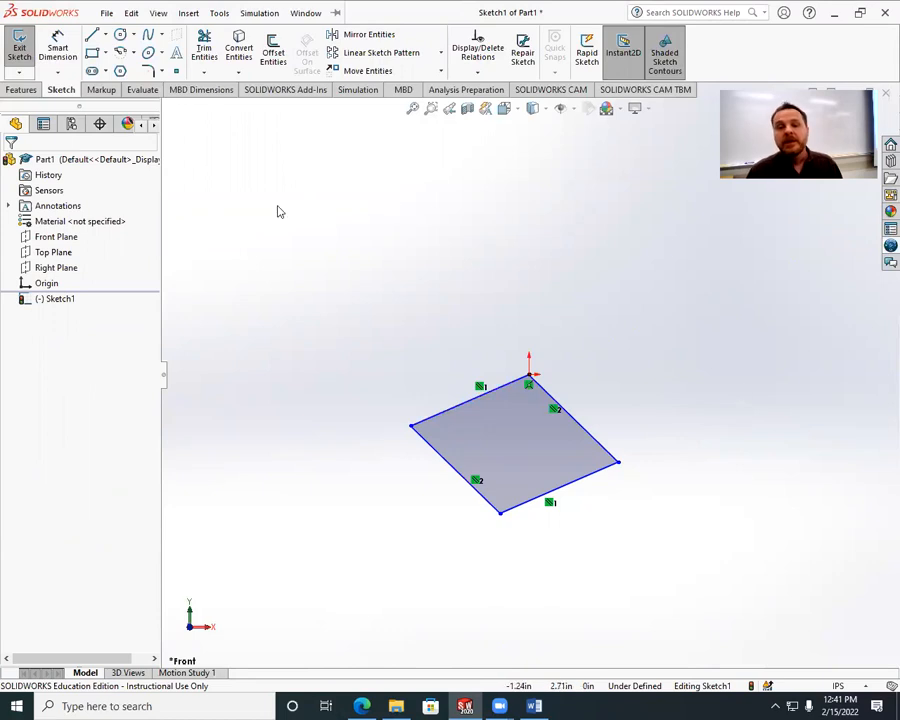
Dimension the two sides of the profile that meet at the origin to 2 in each
{"action": "left_click", "coordinate": [57, 48]}
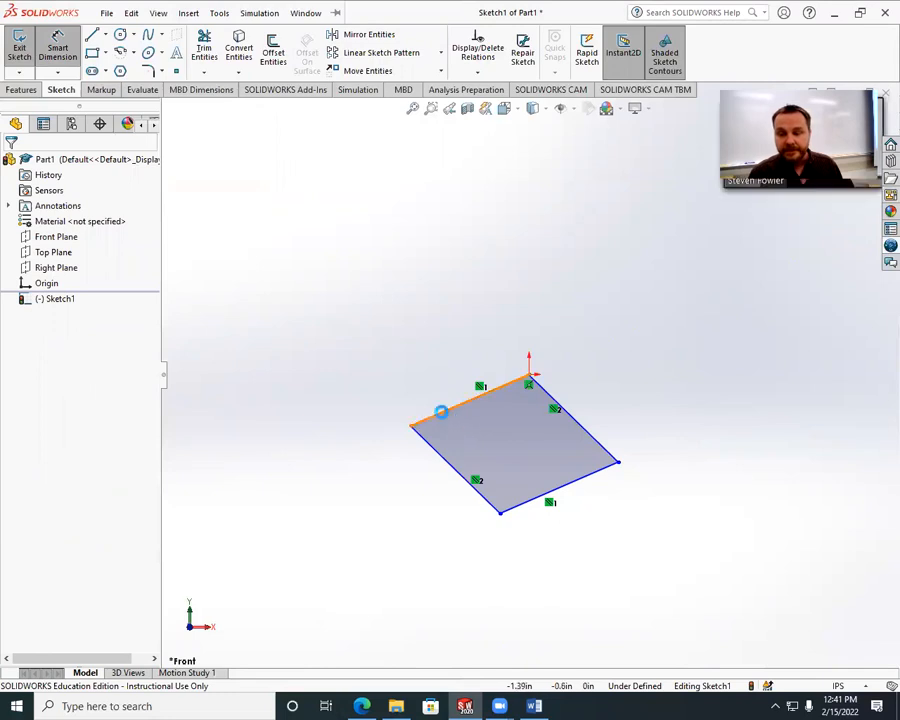
{"action": "left_click", "coordinate": [441, 411]}
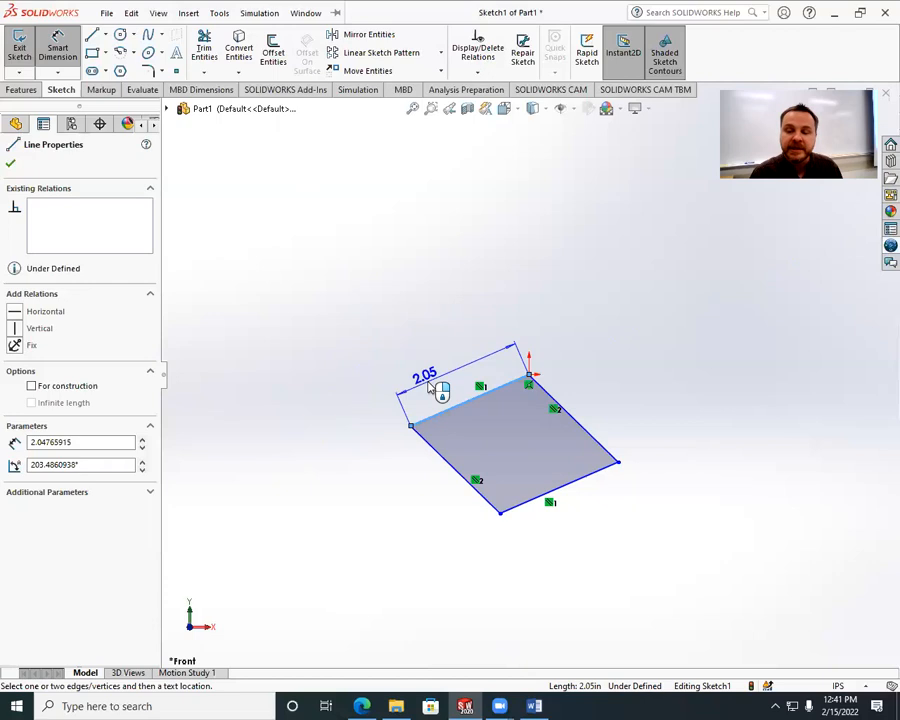
{"action": "left_click", "coordinate": [430, 386]}
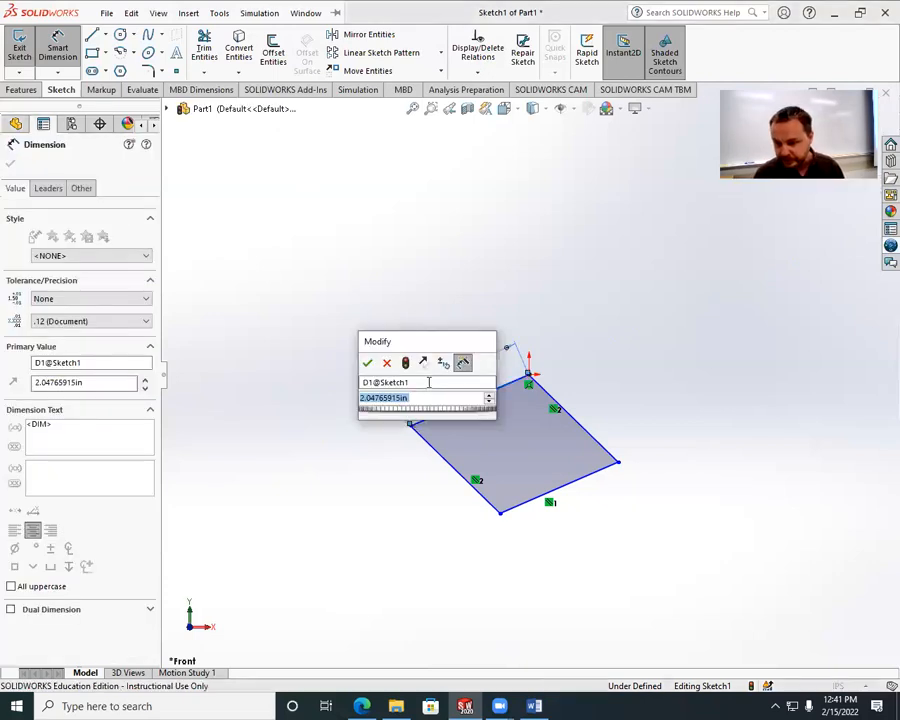
{"action": "type", "text": "2"}
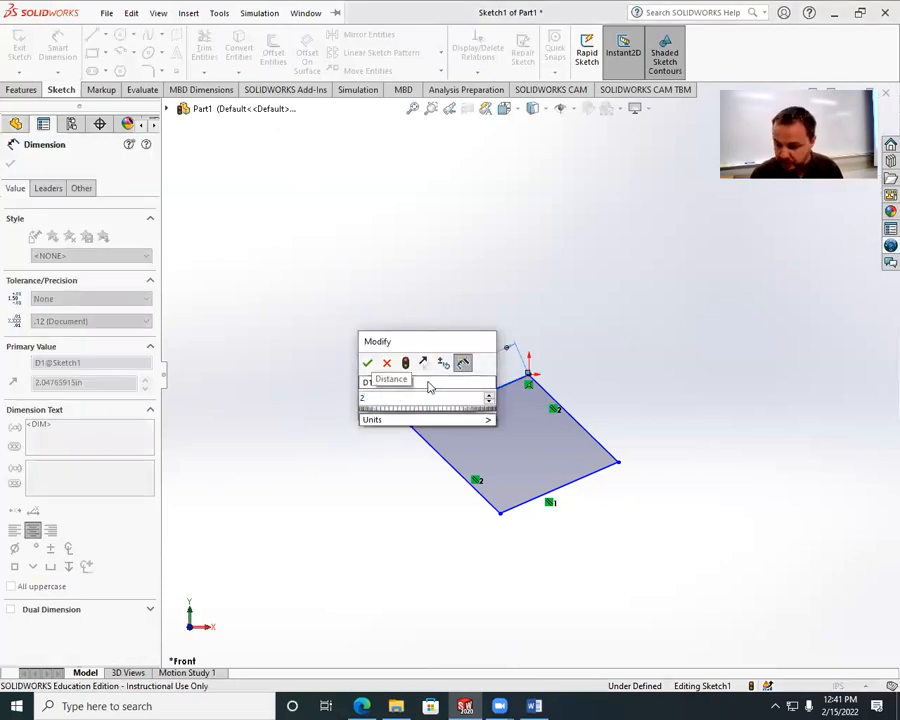
{"action": "key", "text": "Return"}
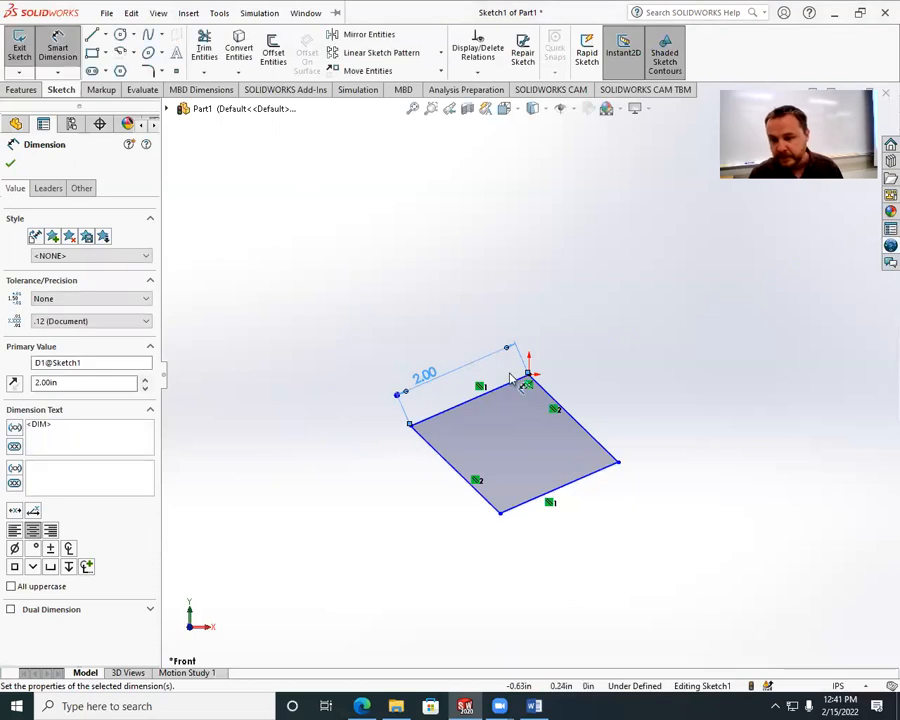
{"action": "left_click", "coordinate": [581, 429]}
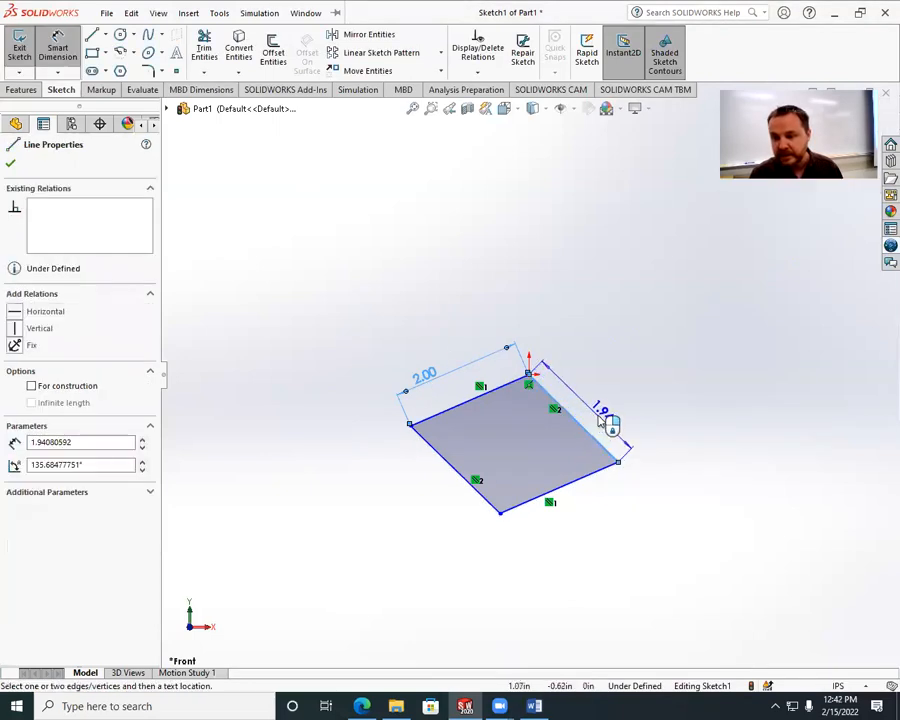
{"action": "left_click", "coordinate": [600, 415]}
{"action": "type", "text": "2"}
{"action": "key", "text": "Return"}
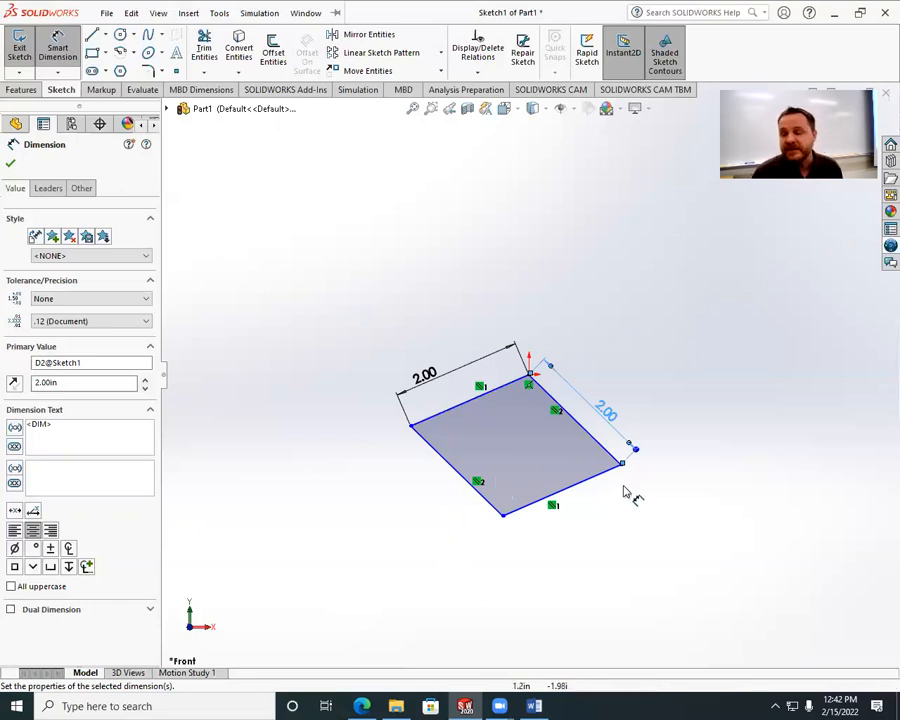
Dimension the angle between the two sides meeting at the origin as 120 degrees
{"action": "left_click", "coordinate": [503, 390]}
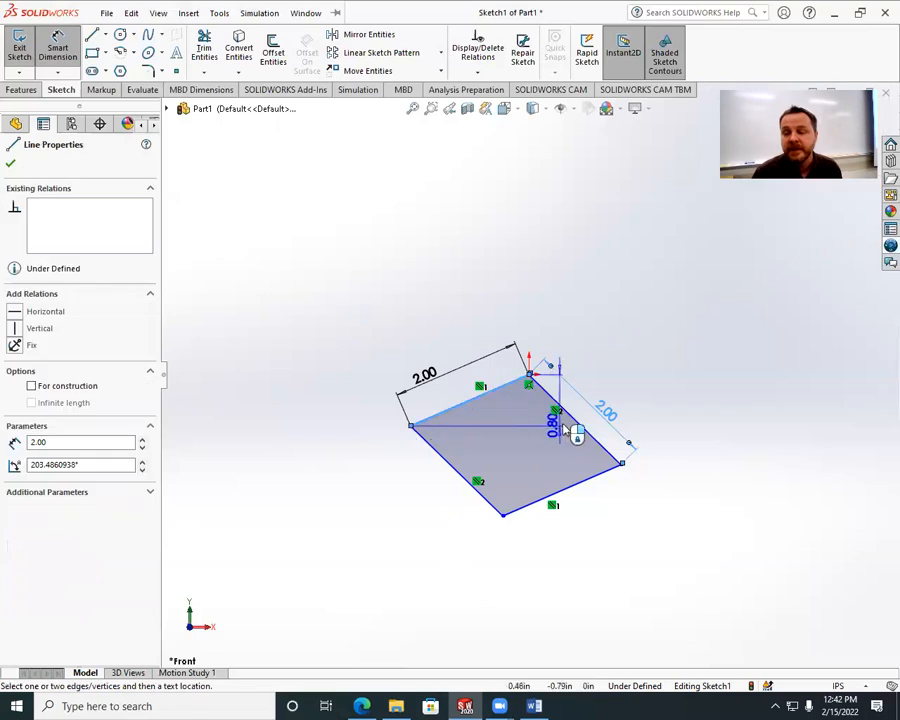
{"action": "left_click", "coordinate": [575, 424]}
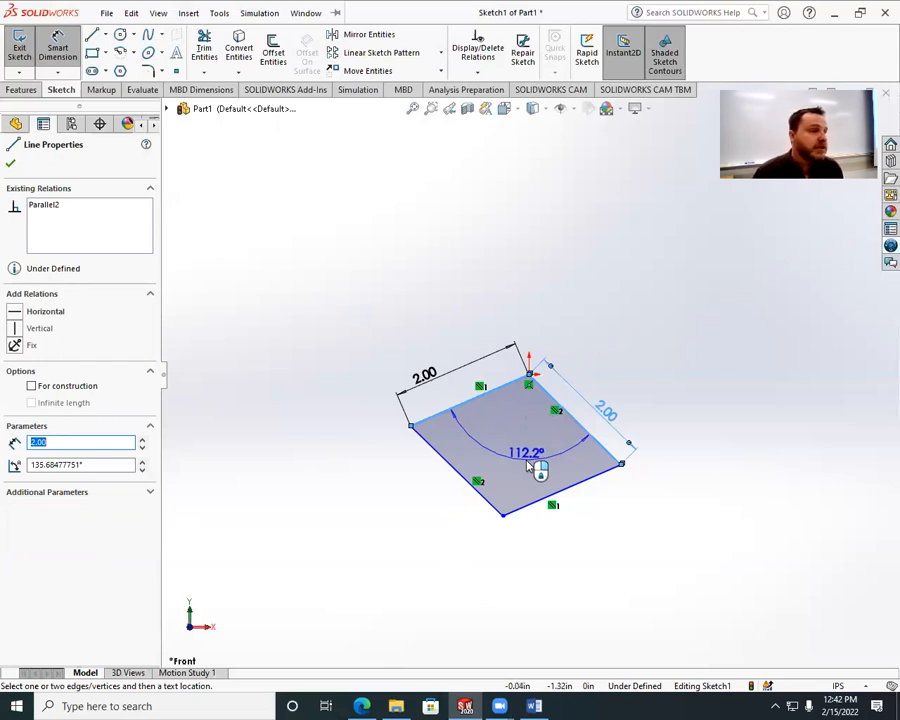
{"action": "left_click", "coordinate": [530, 466]}
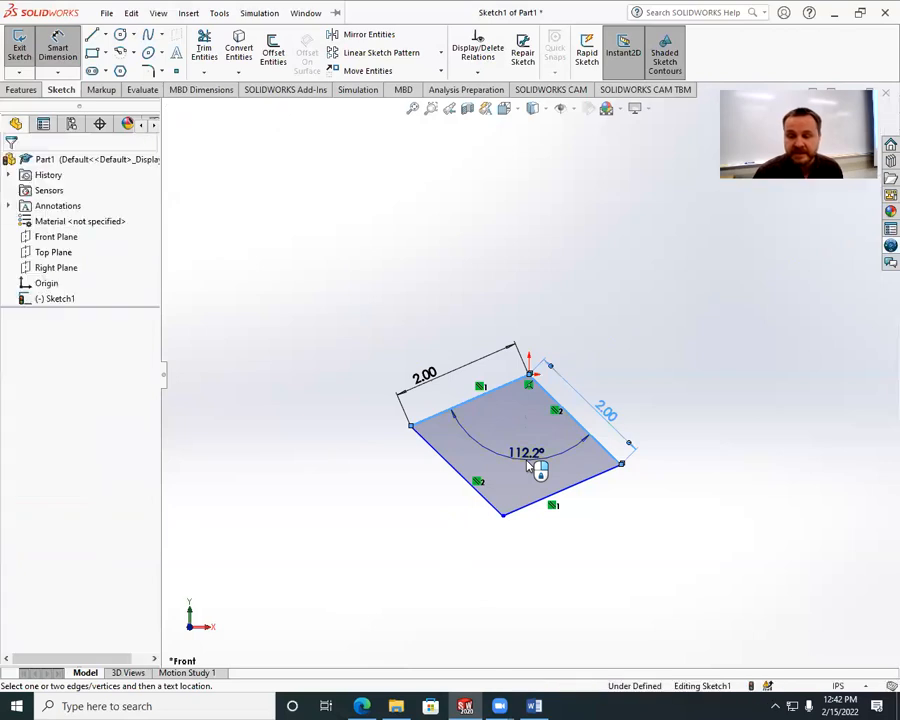
{"action": "type", "text": "120"}
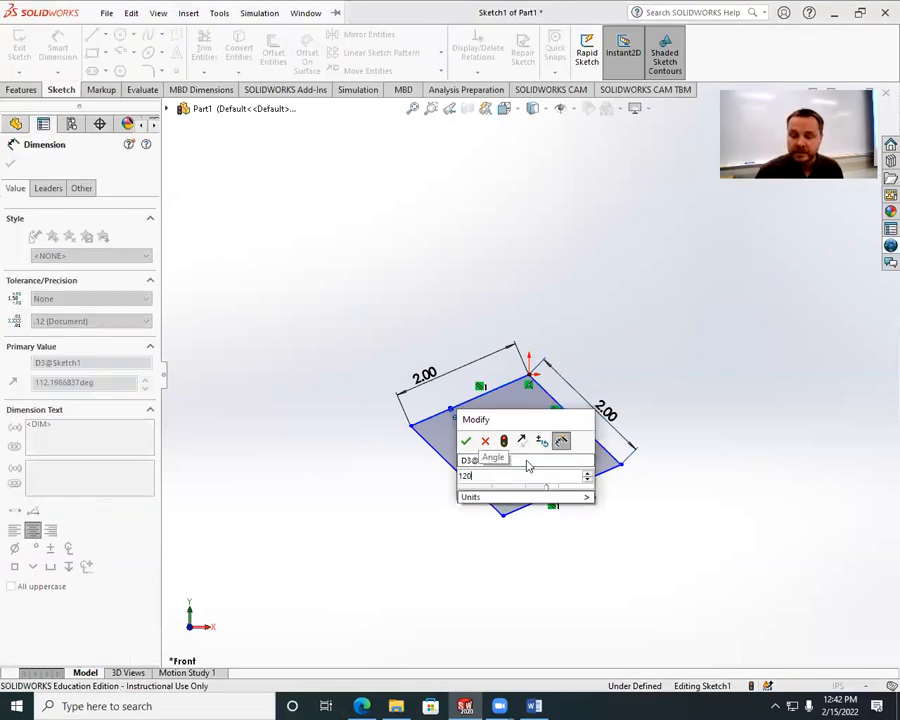
{"action": "key", "text": "Return"}
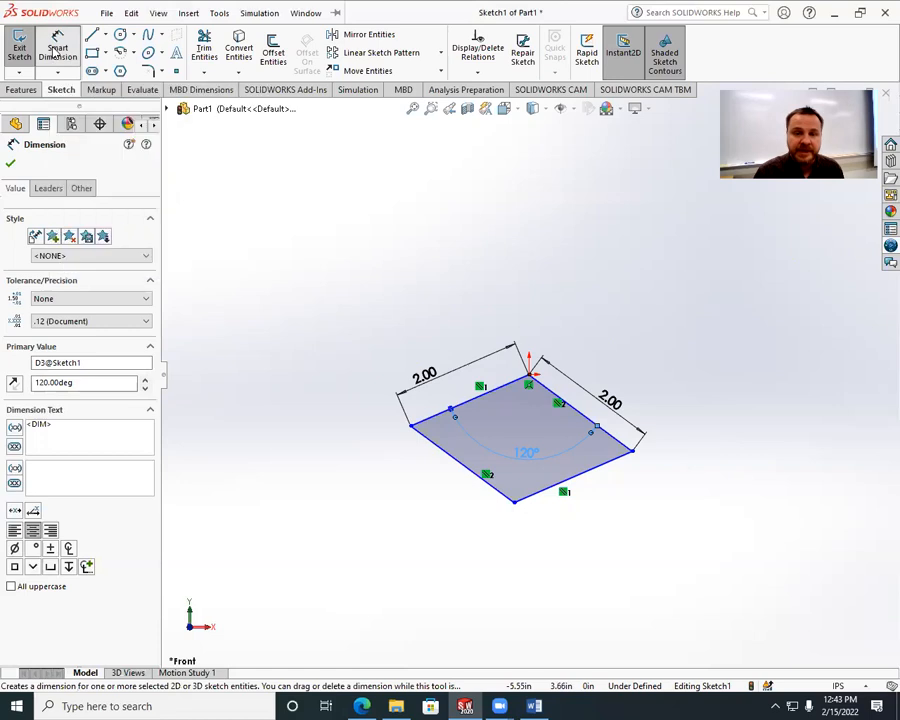
{"action": "left_click", "coordinate": [624, 336]}
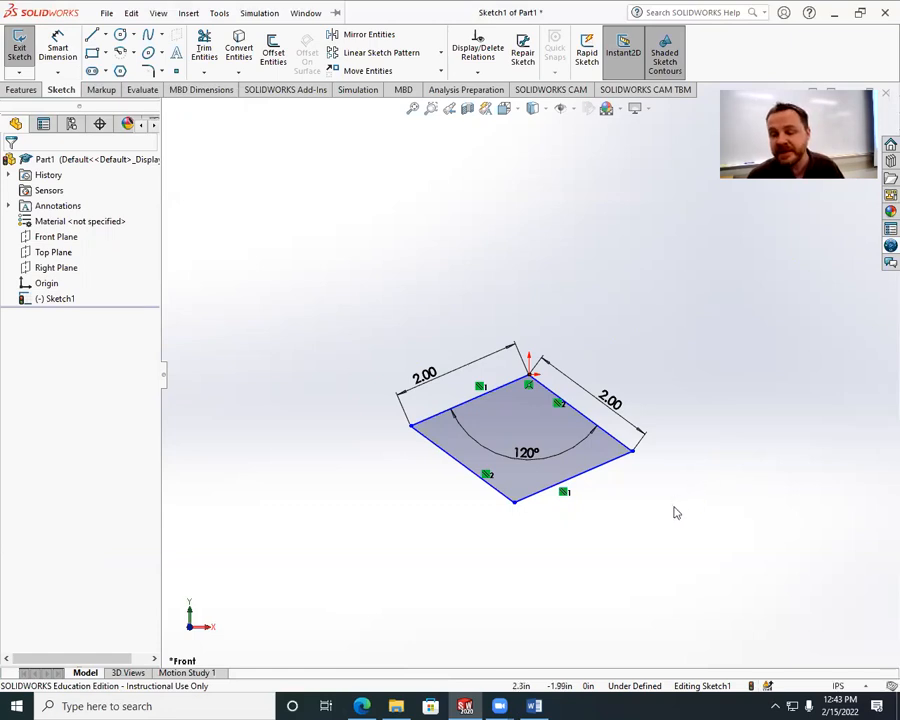
Swing the under-defined profile about the origin by moving its rightmost corner down to about X 0.92 in, Y -1.78 in
{"action": "left_click", "coordinate": [605, 465]}
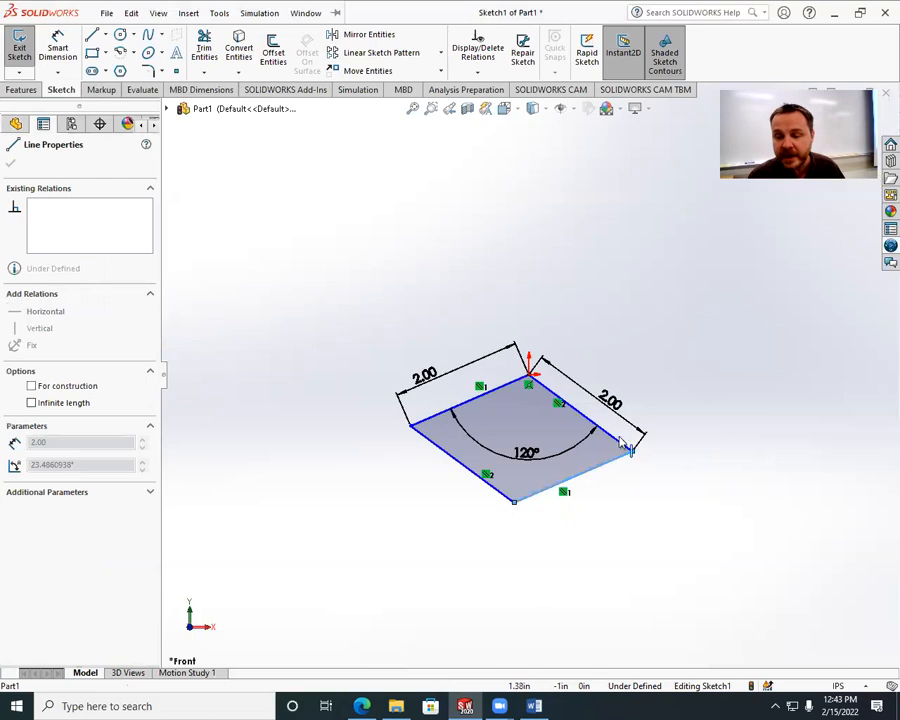
{"action": "left_click", "coordinate": [649, 478]}
{"action": "mouse_move", "coordinate": [633, 451]}
{"action": "left_mouse_down"}
{"action": "mouse_move", "coordinate": [661, 373]}
{"action": "mouse_move", "coordinate": [655, 436]}
{"action": "mouse_move", "coordinate": [603, 504]}
{"action": "mouse_move", "coordinate": [522, 520]}
{"action": "mouse_move", "coordinate": [651, 486]}
{"action": "mouse_move", "coordinate": [699, 370]}
{"action": "mouse_move", "coordinate": [701, 307]}
{"action": "mouse_move", "coordinate": [678, 419]}
{"action": "mouse_move", "coordinate": [613, 555]}
{"action": "mouse_move", "coordinate": [500, 548]}
{"action": "mouse_move", "coordinate": [613, 555]}
{"action": "mouse_move", "coordinate": [702, 491]}
{"action": "mouse_move", "coordinate": [737, 432]}
{"action": "mouse_move", "coordinate": [689, 506]}
{"action": "mouse_move", "coordinate": [626, 573]}
{"action": "left_mouse_up"}
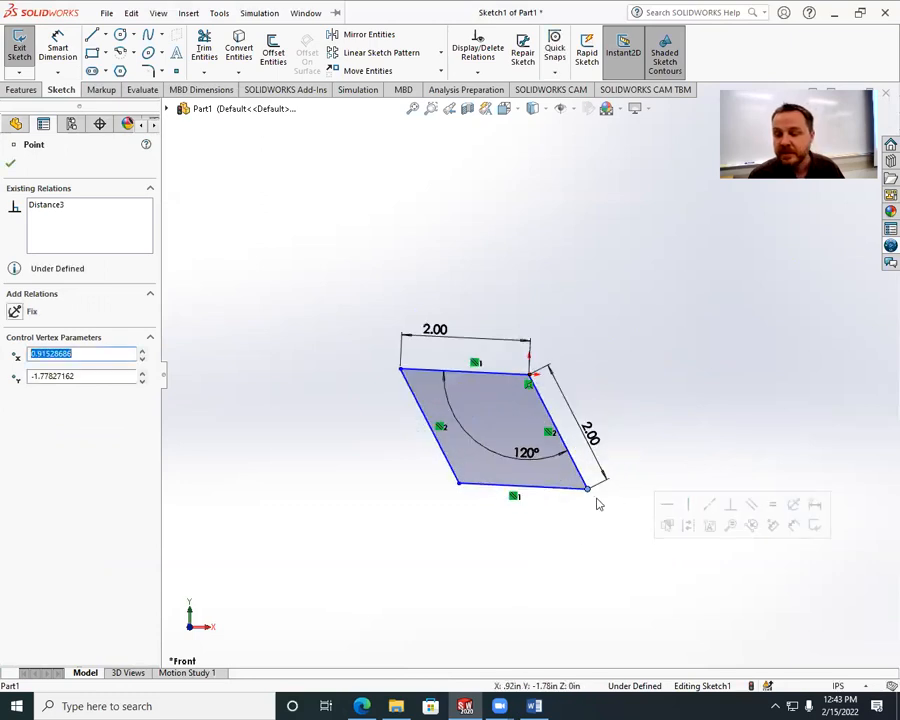
Swing the profile about the origin by moving its rightmost corner up to about X 1.80 in, Y -0.87 in
{"action": "mouse_move", "coordinate": [588, 492]}
{"action": "left_mouse_down"}
{"action": "mouse_move", "coordinate": [514, 507]}
{"action": "mouse_move", "coordinate": [573, 504]}
{"action": "mouse_move", "coordinate": [628, 465]}
{"action": "mouse_move", "coordinate": [647, 429]}
{"action": "left_mouse_up"}
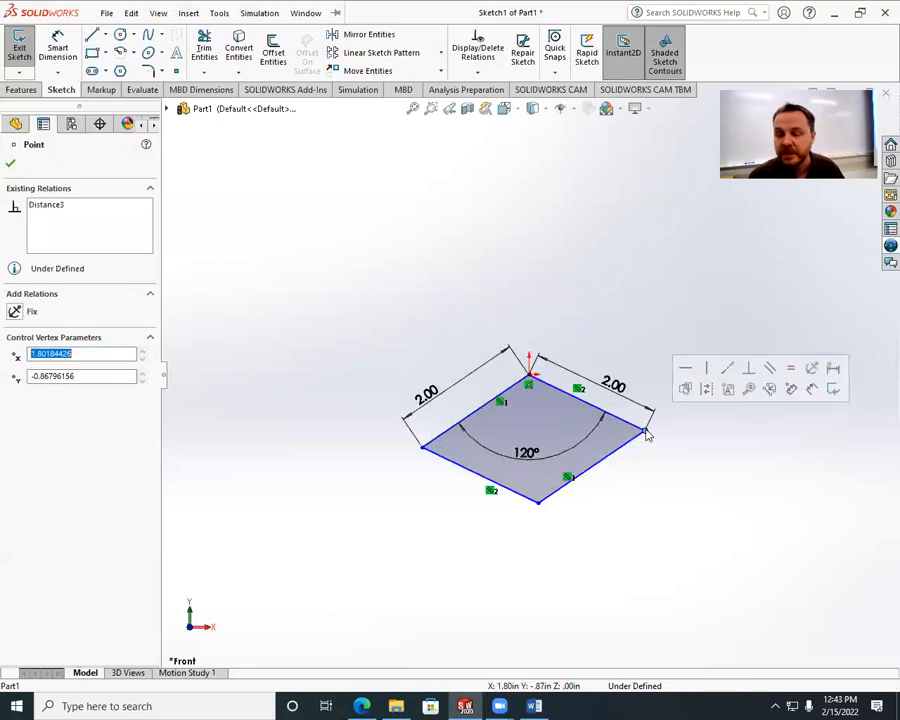
{"action": "left_click", "coordinate": [698, 470]}
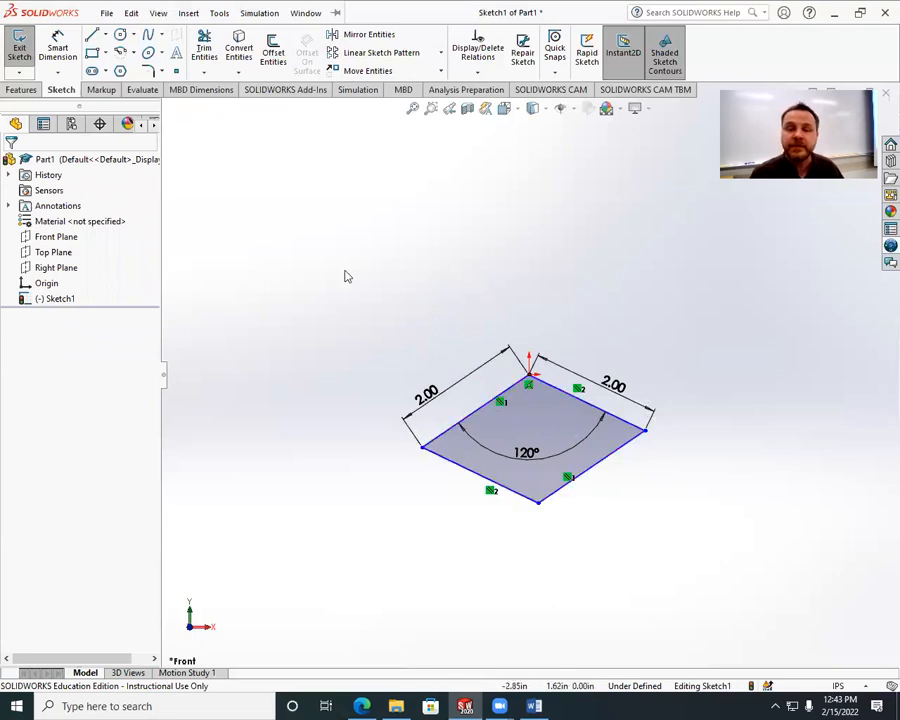
Draw a horizontal construction centerline about 4.13 in long from the origin toward positive X
{"action": "left_click", "coordinate": [106, 13]}
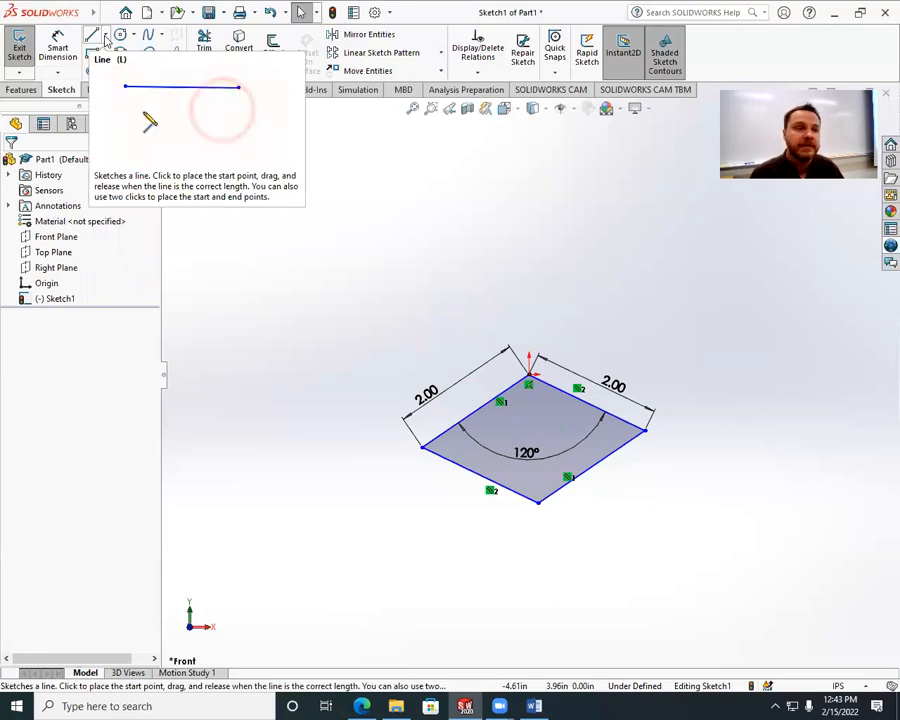
{"action": "left_click", "coordinate": [106, 40]}
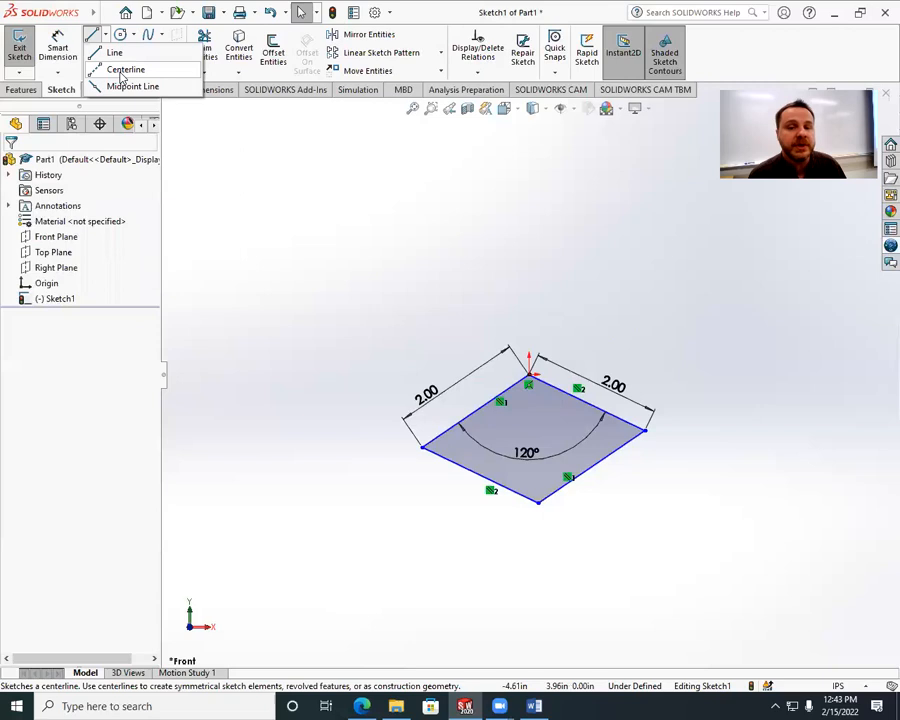
{"action": "left_click", "coordinate": [122, 71]}
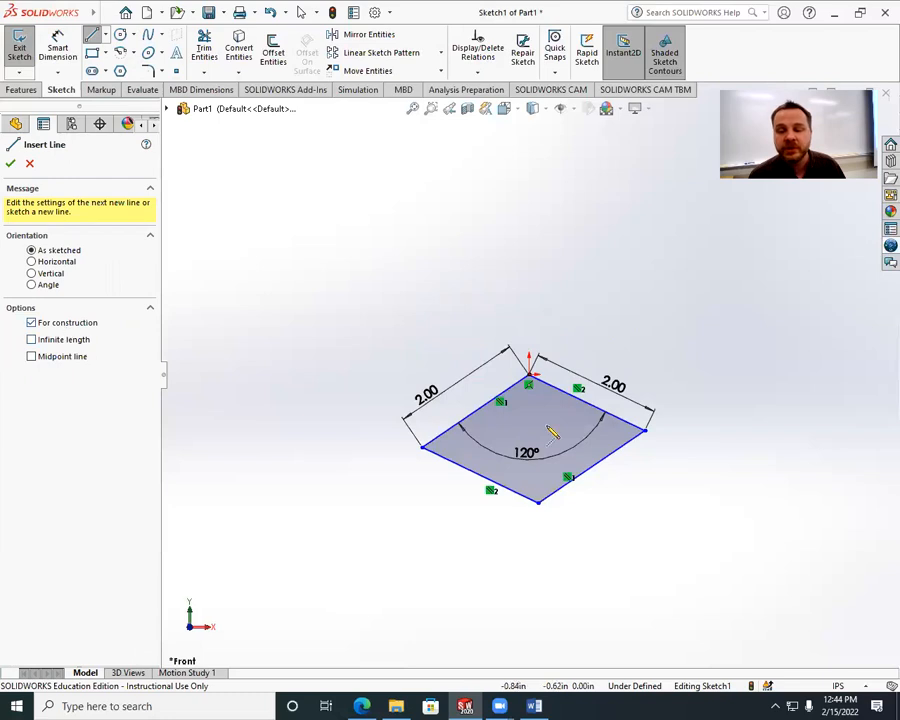
{"action": "left_click", "coordinate": [531, 377]}
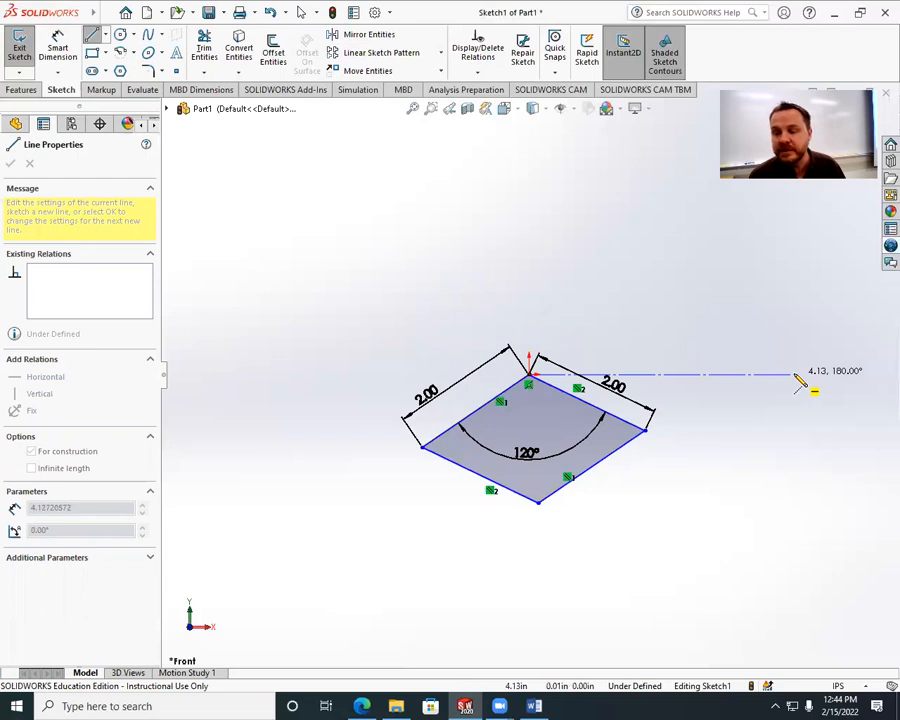
{"action": "left_click", "coordinate": [796, 376]}
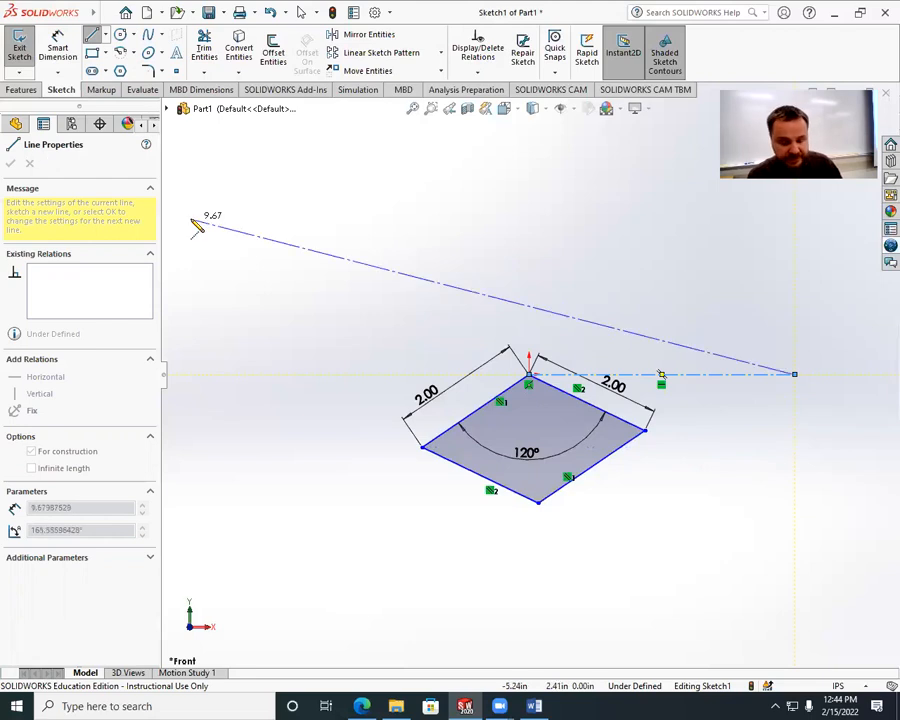
{"action": "key", "text": "Escape"}
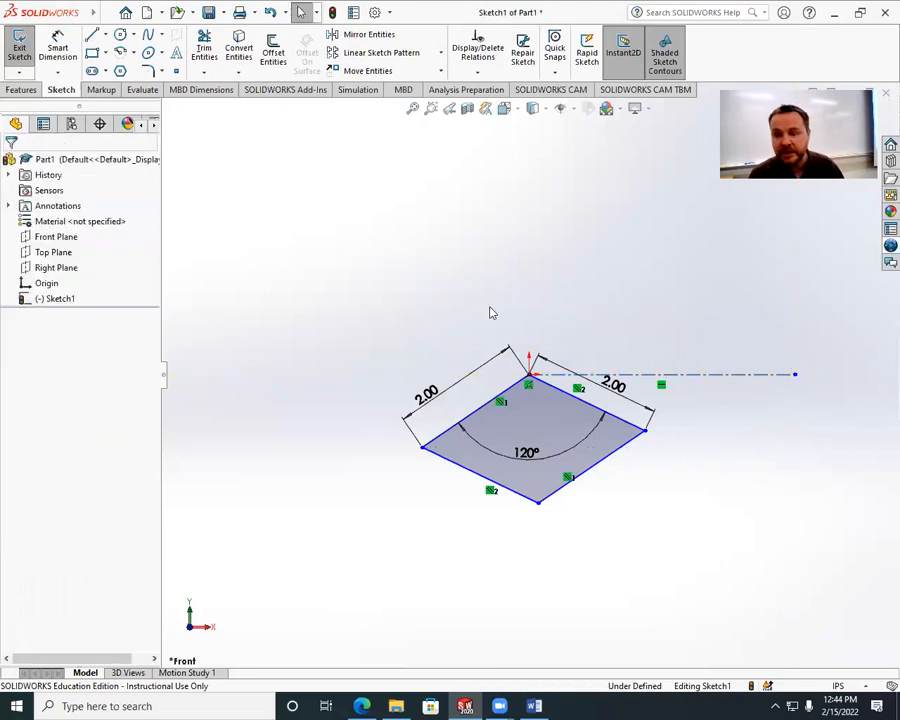
Dimension the angle between the centerline and the profile's upper-right side as 30 degrees
{"action": "left_click", "coordinate": [60, 48]}
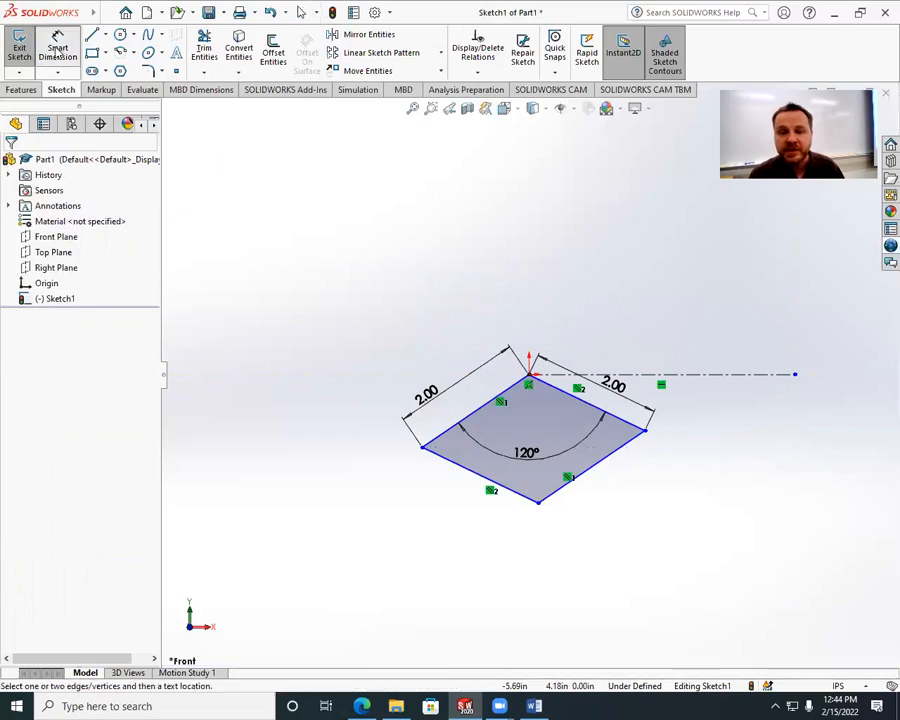
{"action": "left_click", "coordinate": [746, 376]}
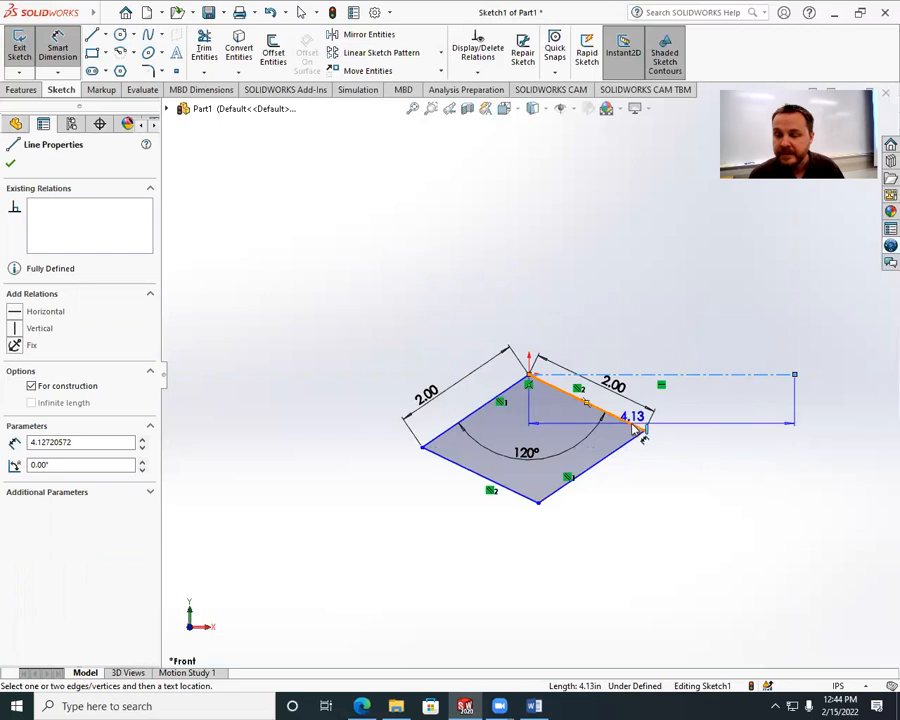
{"action": "left_click", "coordinate": [636, 428]}
{"action": "left_click", "coordinate": [735, 446]}
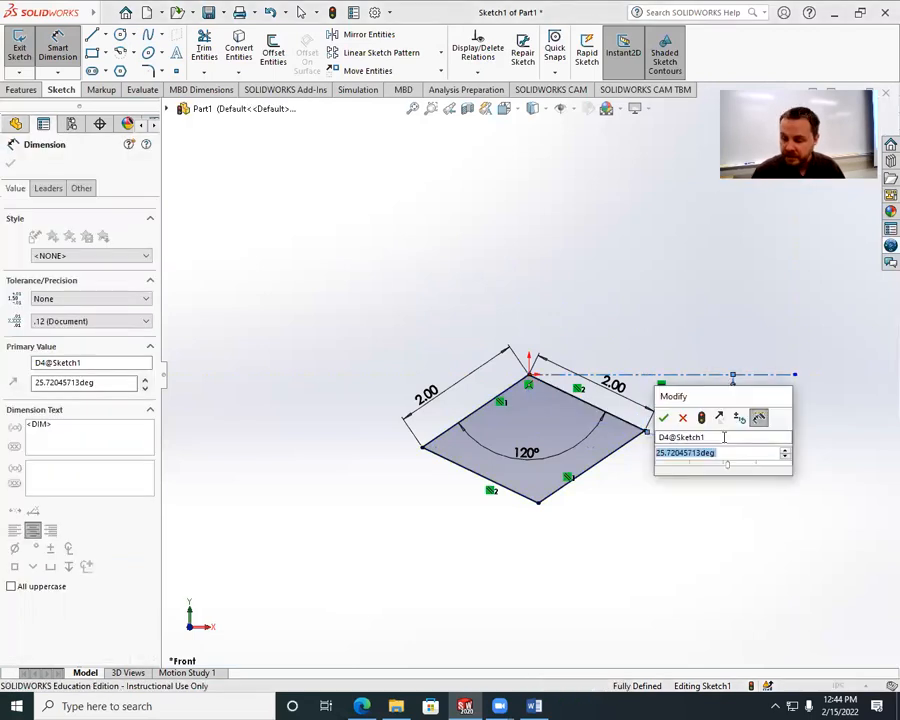
{"action": "type", "text": "30"}
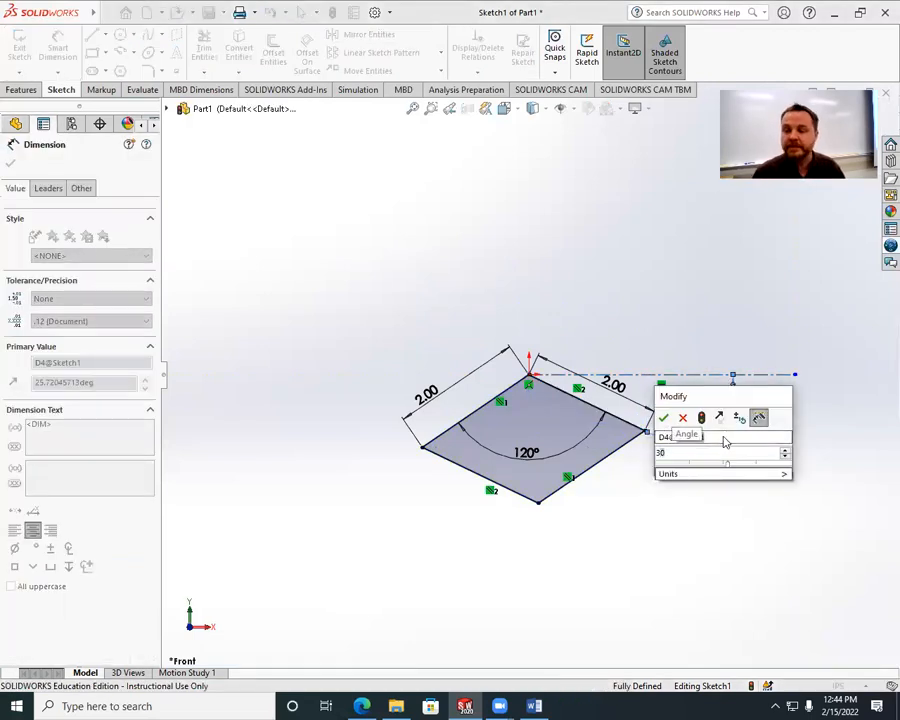
{"action": "key", "text": "Return"}
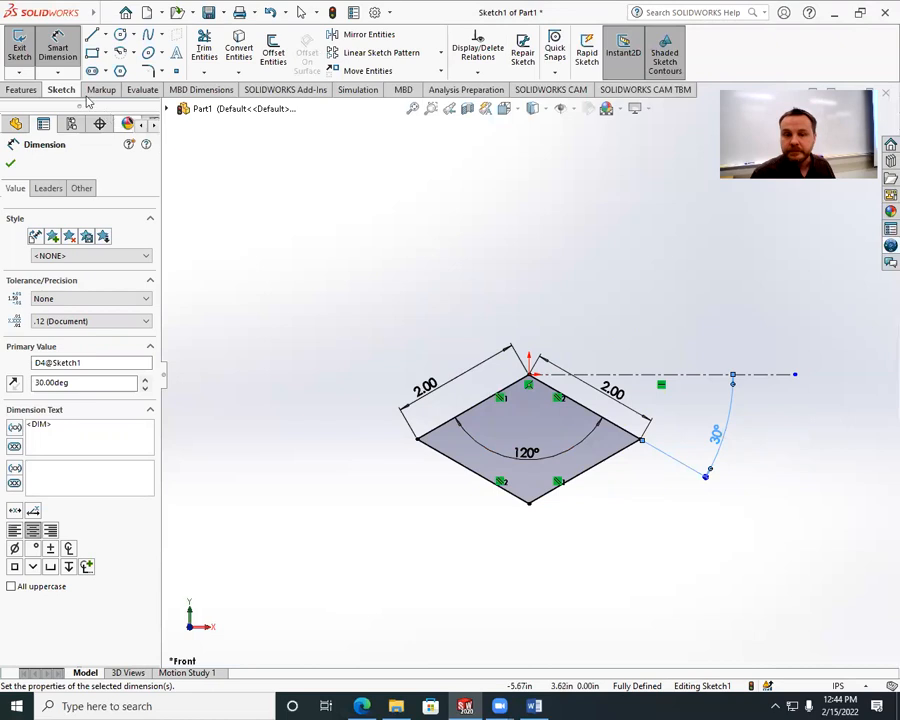
{"action": "left_click", "coordinate": [298, 320]}
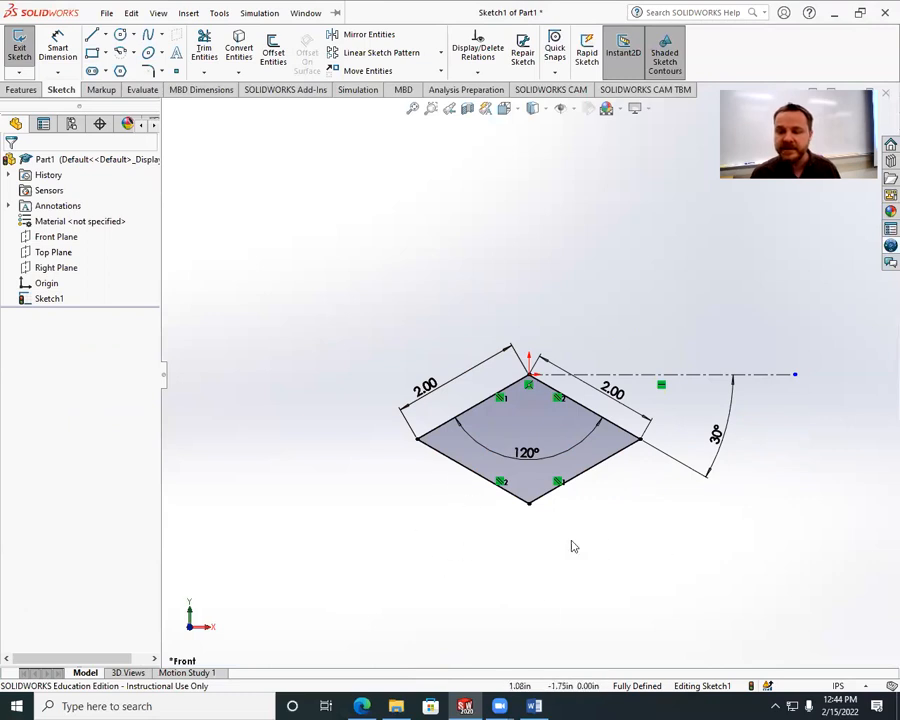
Sketch the left face with a vertical line about 2.05 in down, a parallel lower edge about 1.77 in long, and a line up to the profile's lowest corner
{"action": "left_click", "coordinate": [106, 12]}
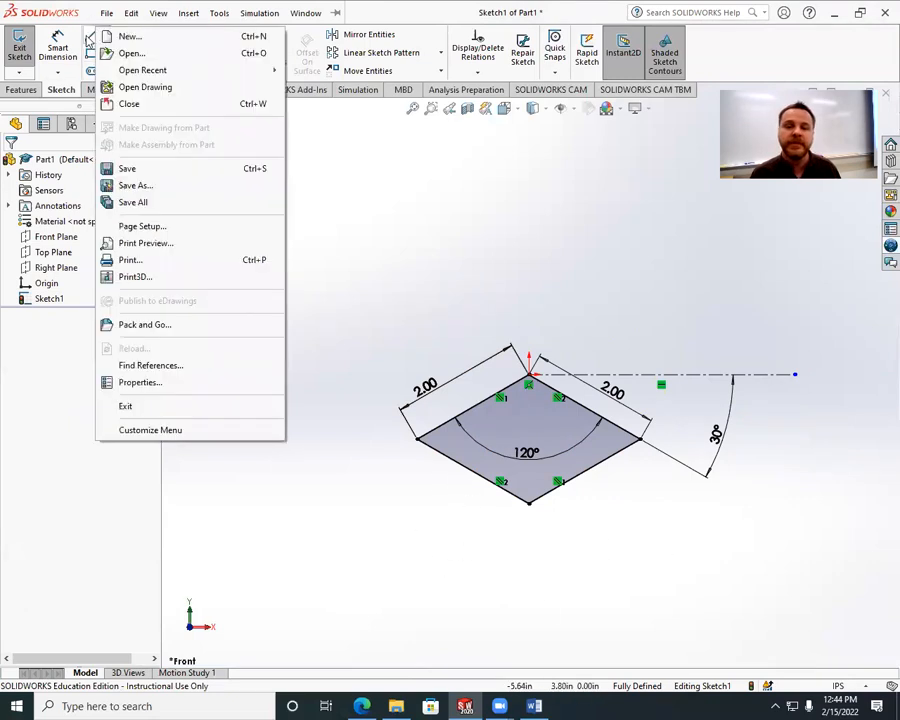
{"action": "left_click", "coordinate": [90, 35]}
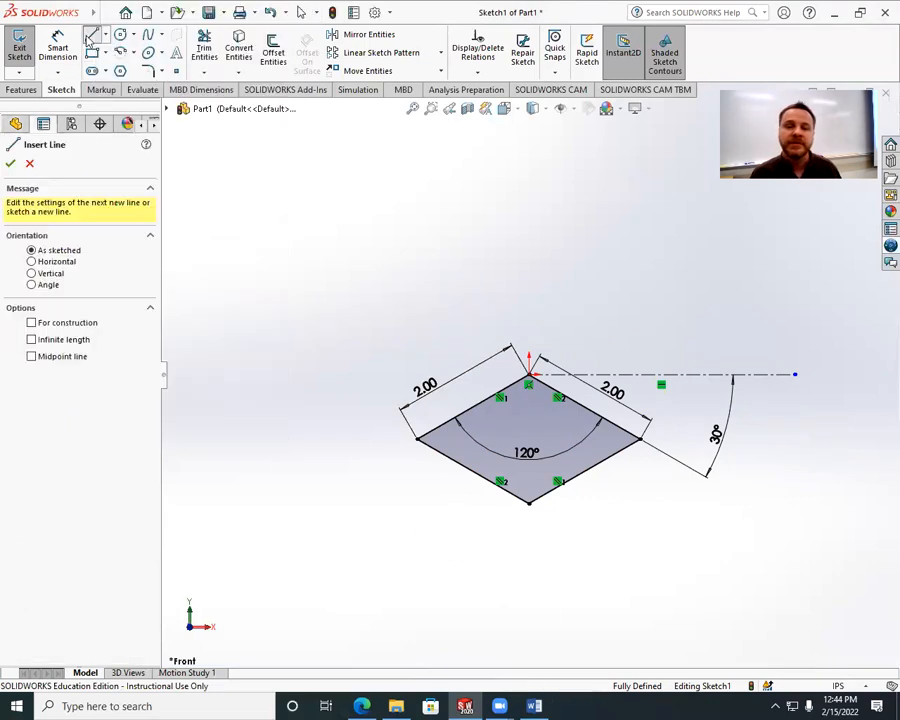
{"action": "left_click", "coordinate": [419, 449]}
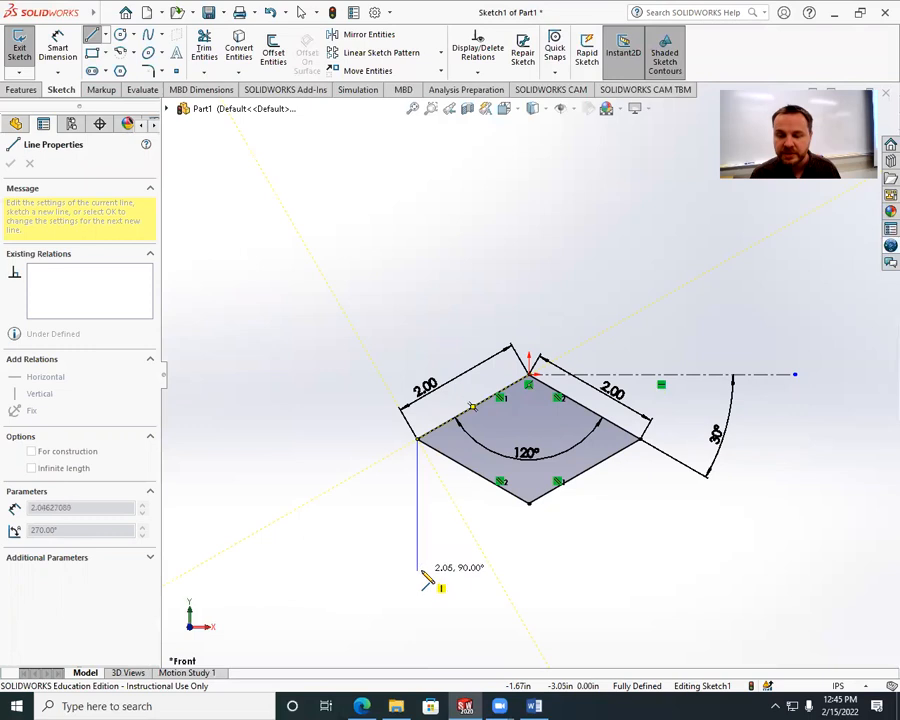
{"action": "left_click", "coordinate": [418, 571]}
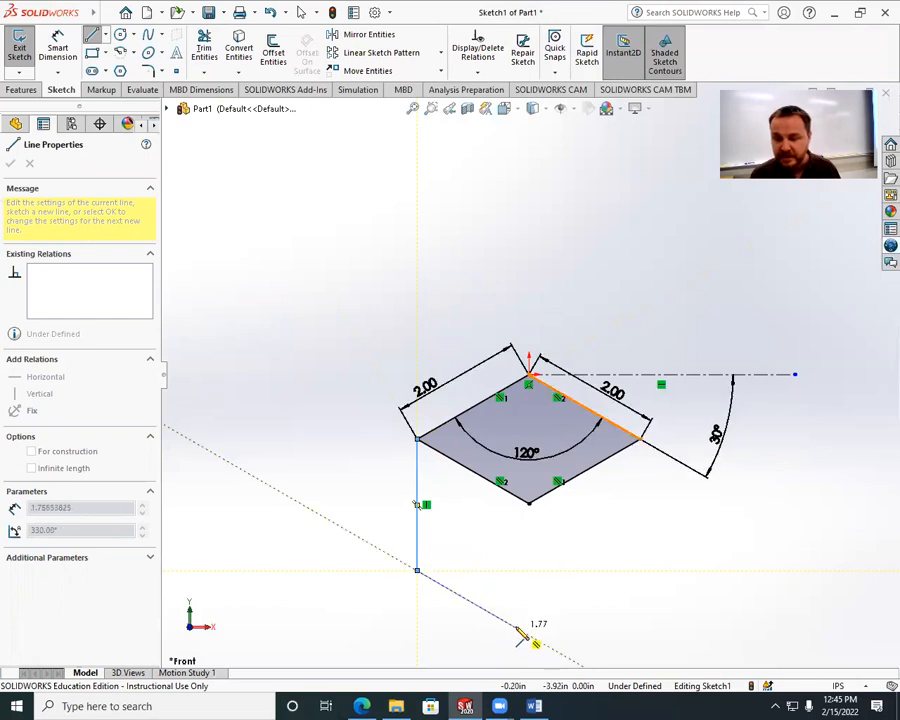
{"action": "left_click", "coordinate": [515, 627]}
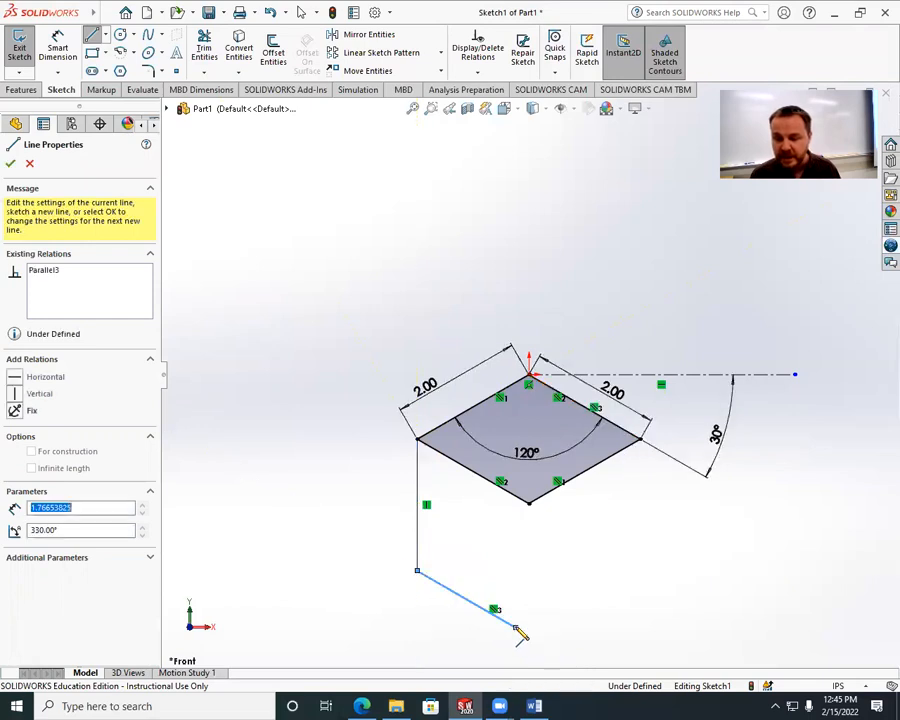
{"action": "left_click", "coordinate": [529, 504]}
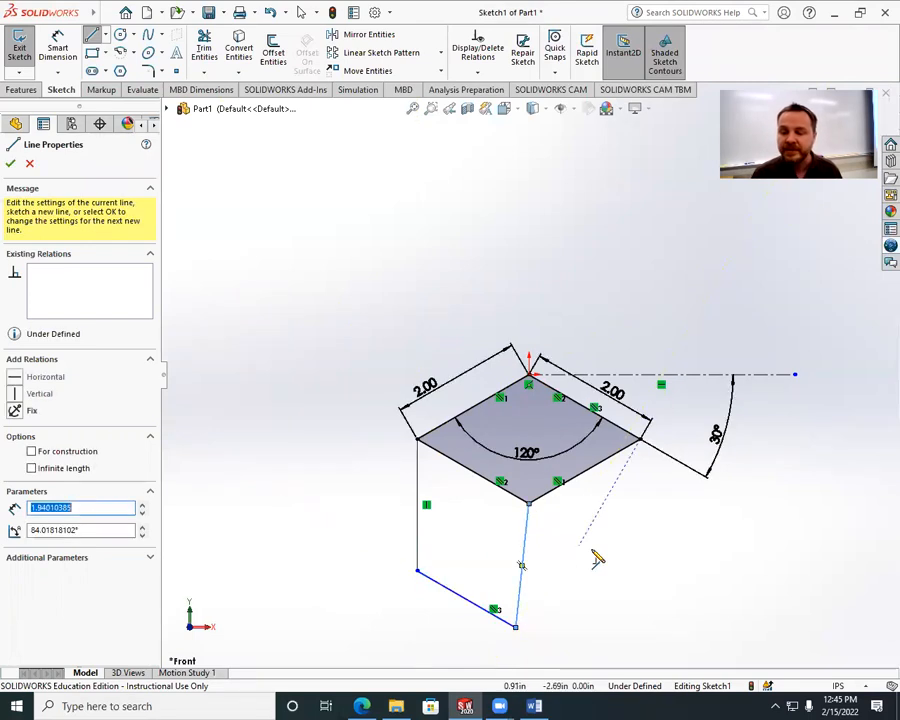
Sketch the right face with a vertical line down from the profile's right corner and a lower edge about 2.13 in long to the left face's bottom corner
{"action": "left_click", "coordinate": [642, 443]}
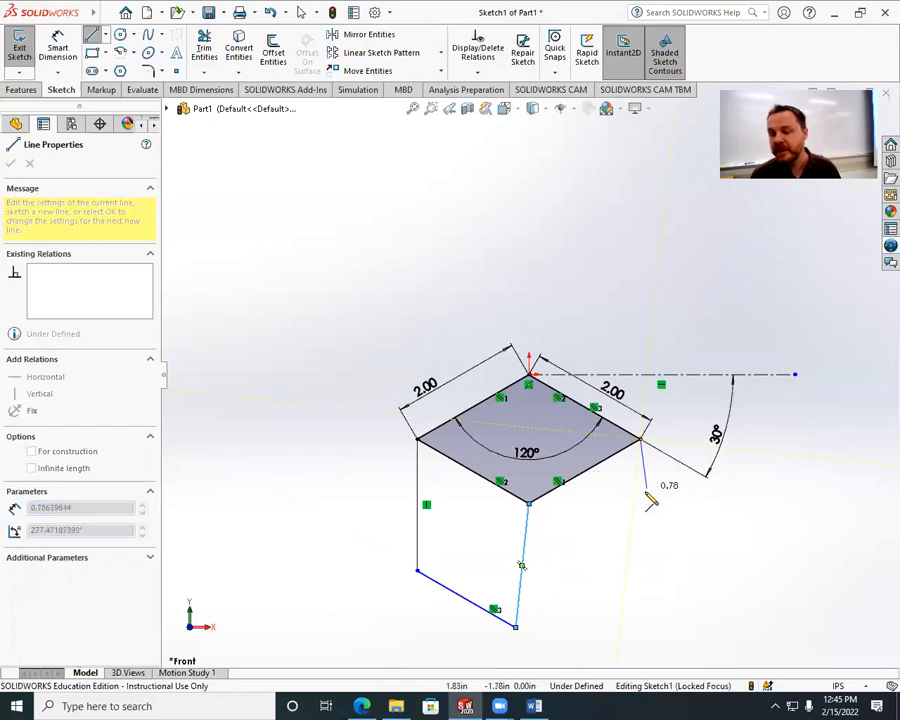
{"action": "left_click", "coordinate": [644, 576]}
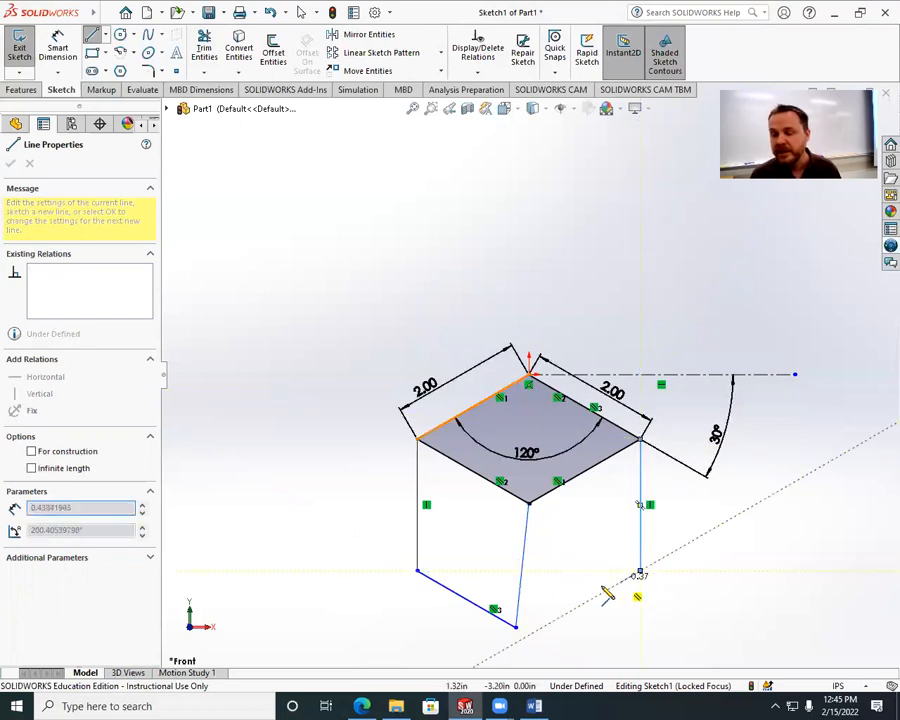
{"action": "left_click", "coordinate": [516, 627]}
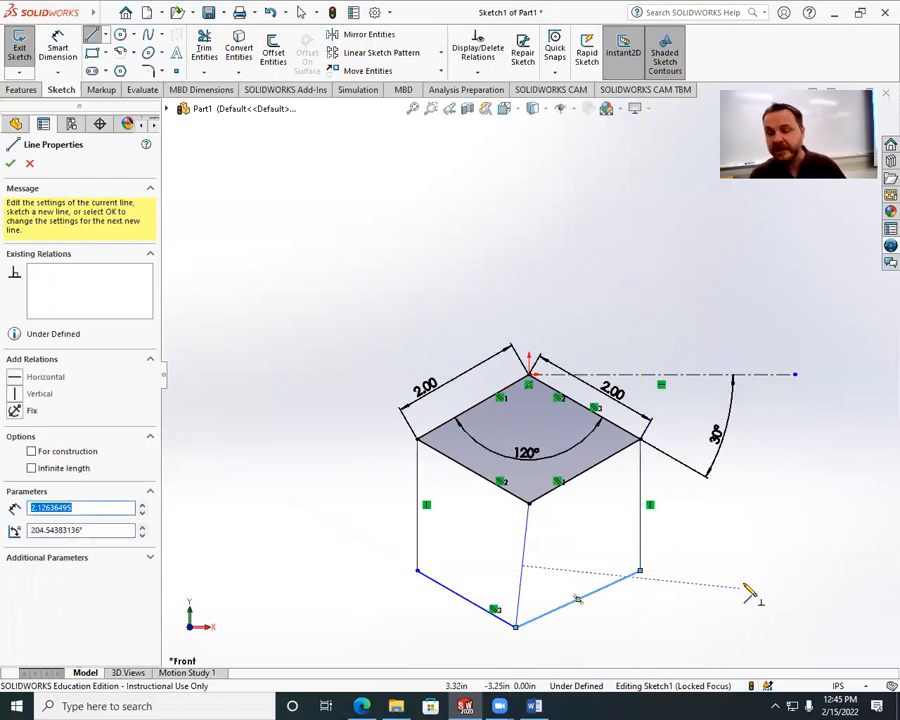
{"action": "left_click", "coordinate": [10, 166]}
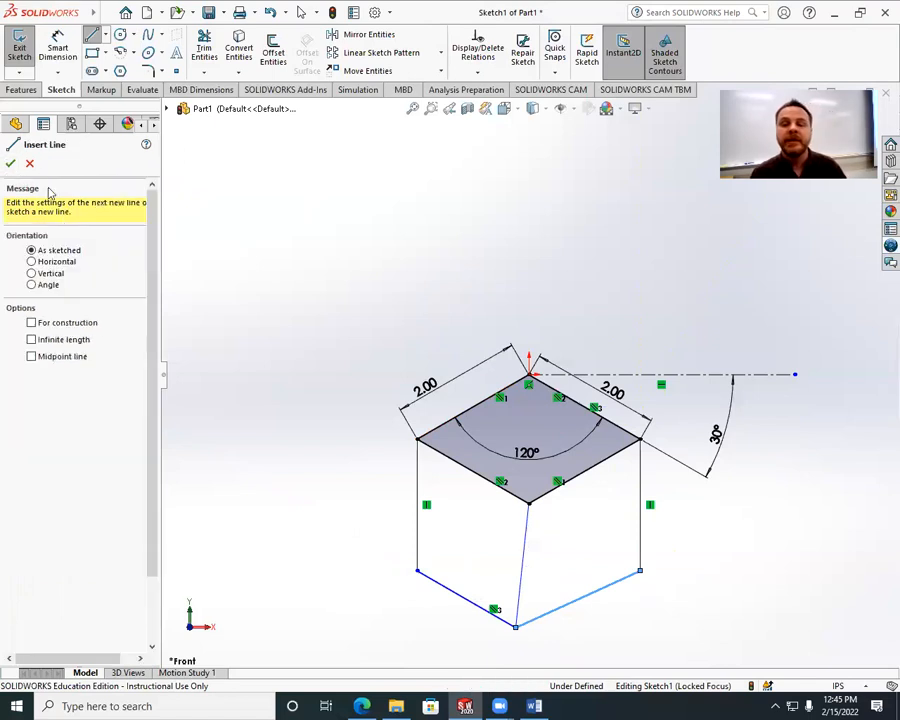
{"action": "left_click", "coordinate": [10, 166]}
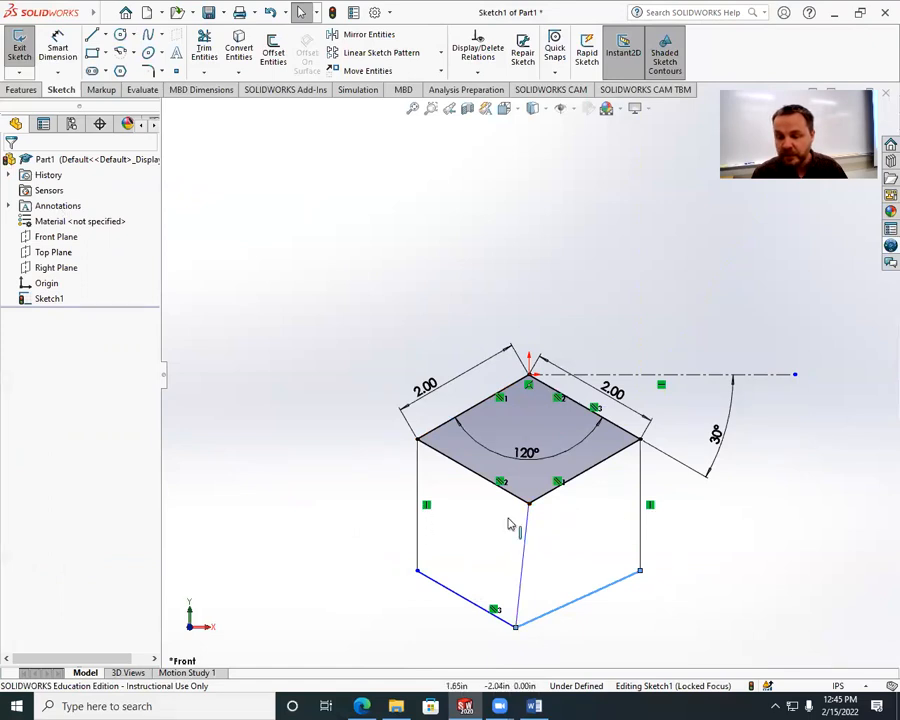
Add a Vertical relation to the slanted middle line between the two side faces
{"action": "left_click", "coordinate": [520, 580]}
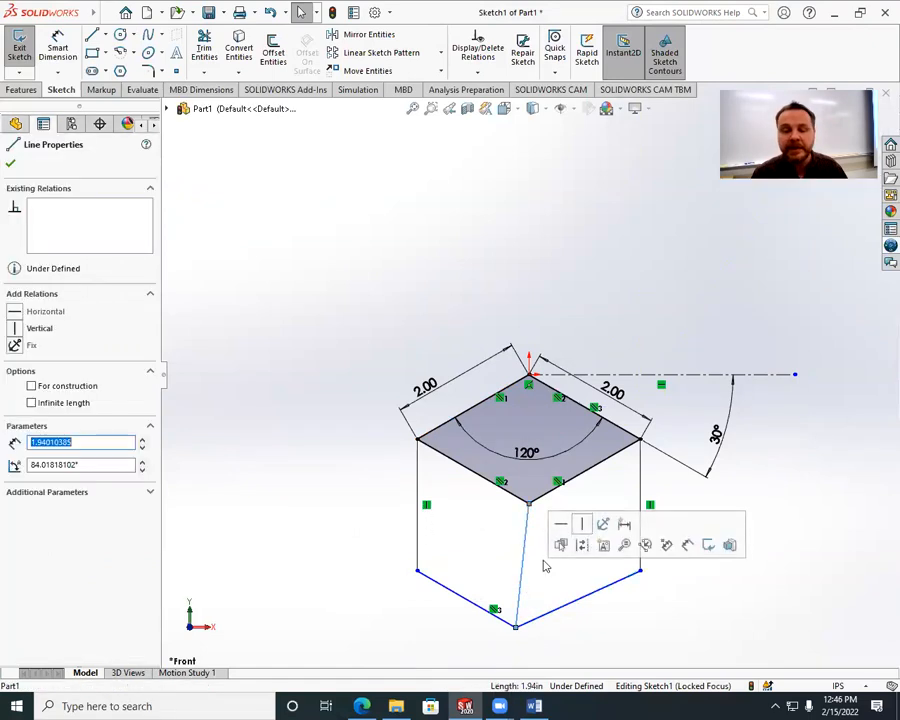
{"action": "left_click", "coordinate": [16, 329]}
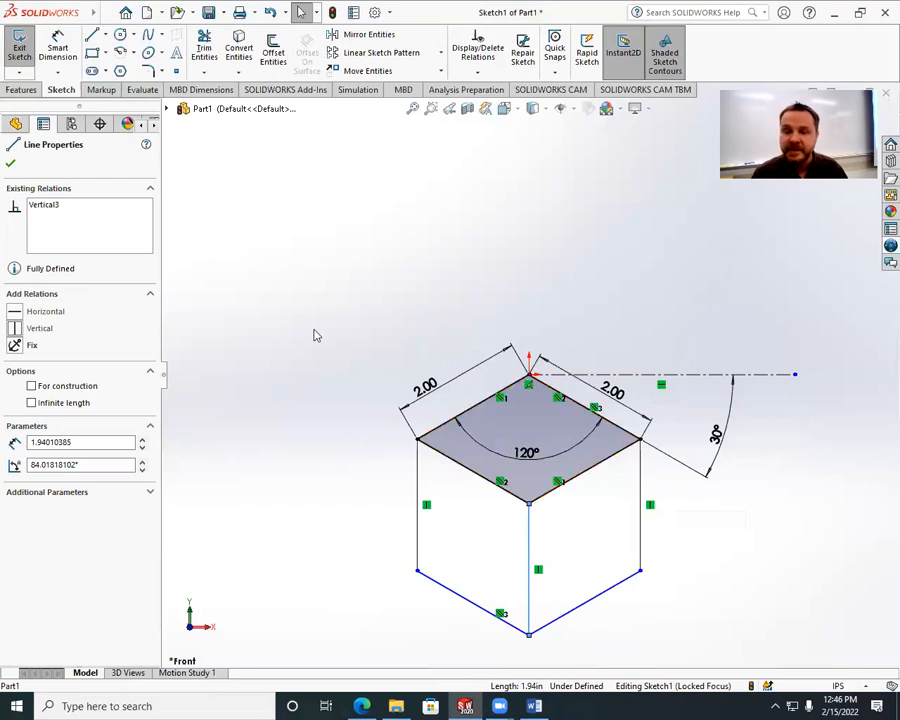
{"action": "left_click", "coordinate": [10, 166]}
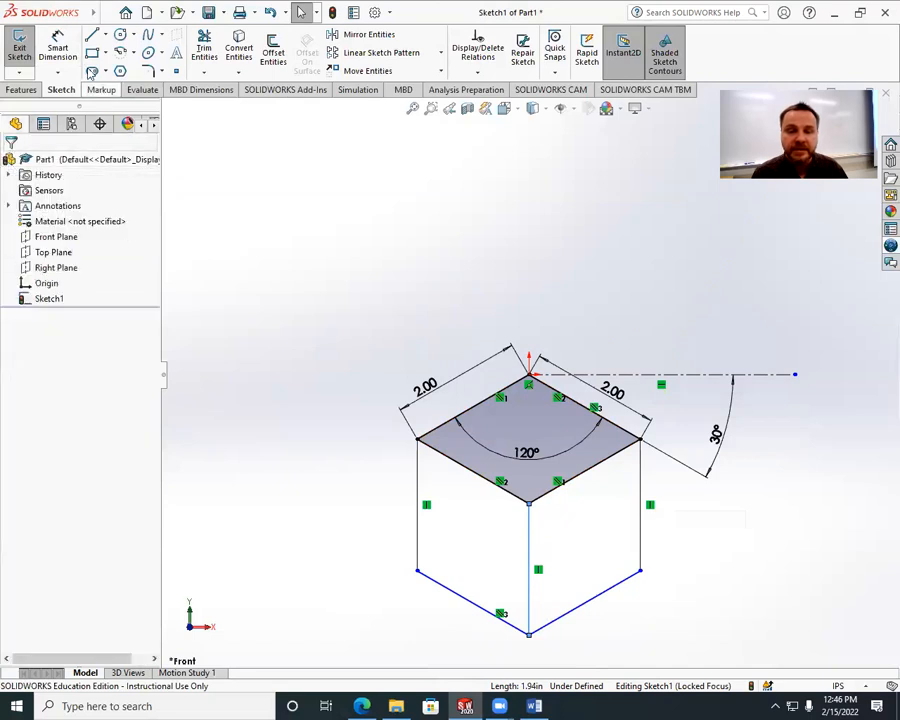
Dimension the left vertical edge of the box outline to 2 in
{"action": "left_click", "coordinate": [57, 50]}
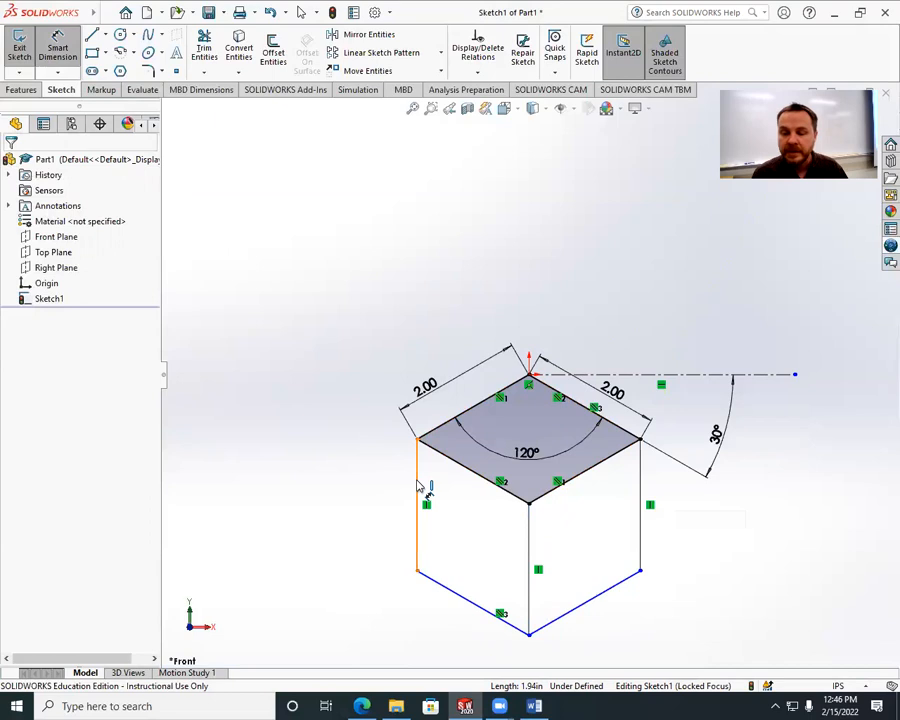
{"action": "left_click", "coordinate": [418, 486]}
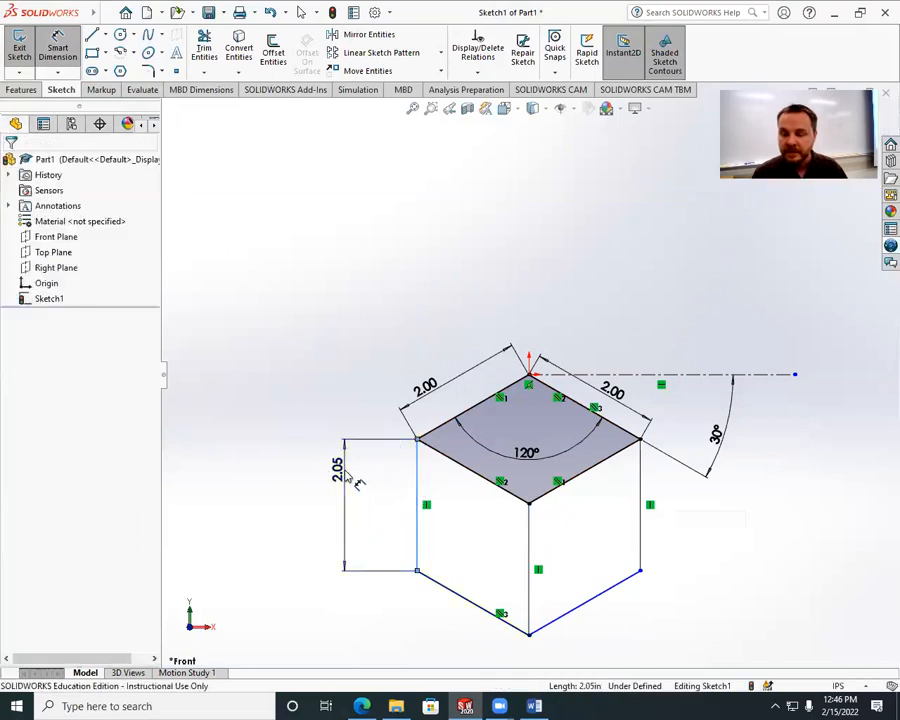
{"action": "left_click", "coordinate": [354, 481]}
{"action": "type", "text": "2"}
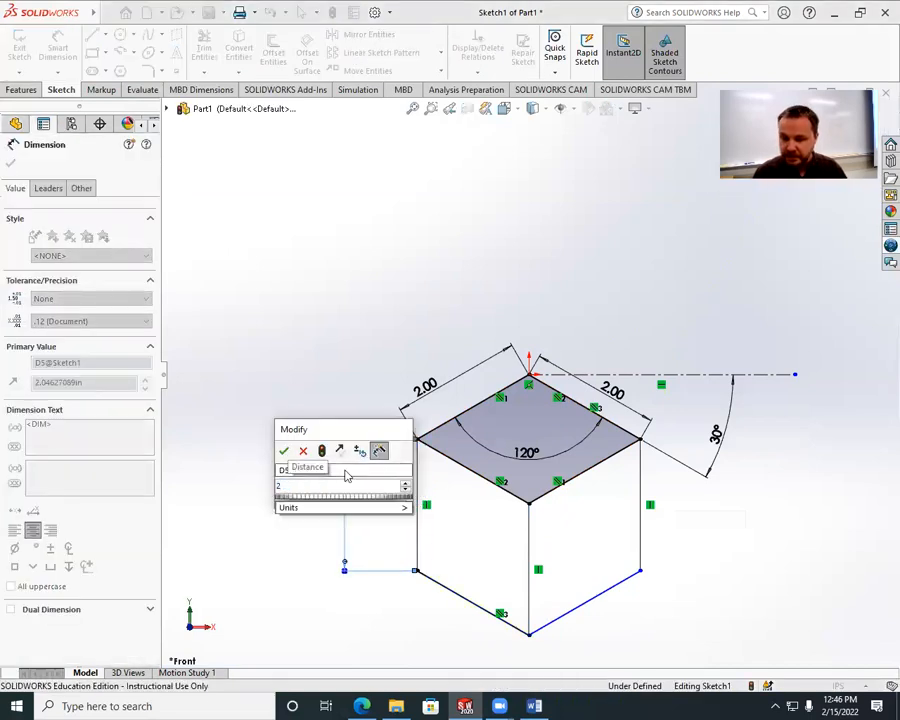
{"action": "key", "text": "Return"}
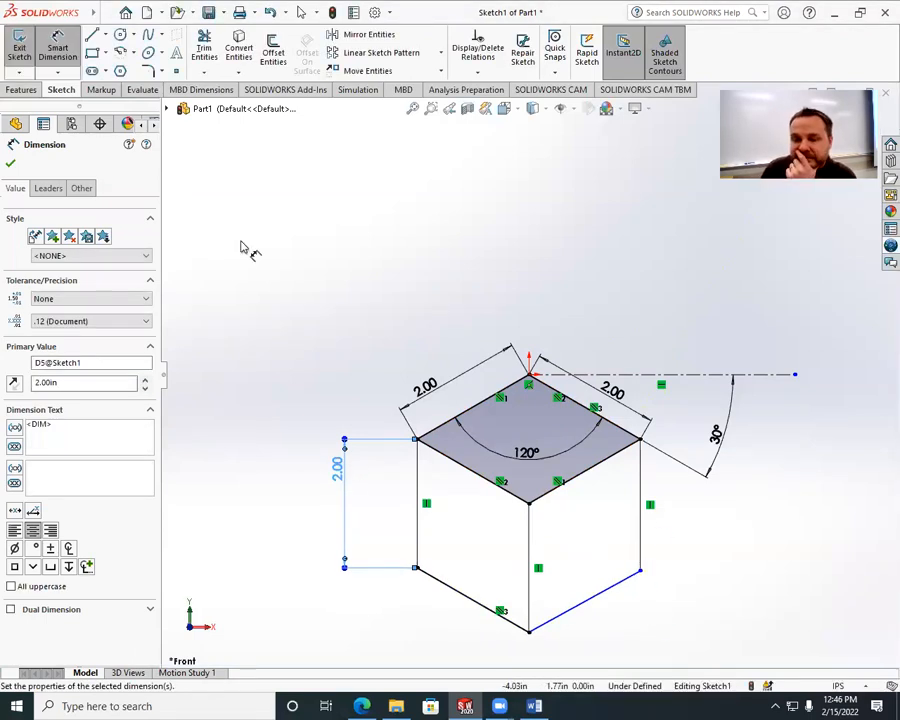
{"action": "left_click", "coordinate": [65, 42]}
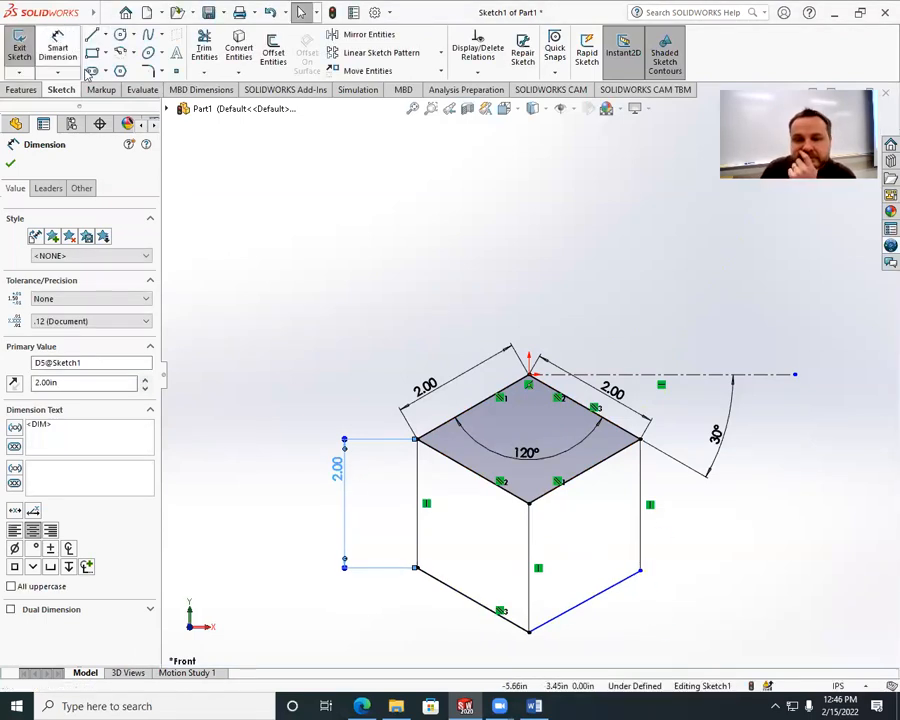
Add a Parallel relation between the right face's lower edge and the top face's front-right edge, and exit the sketch
{"action": "left_click", "coordinate": [677, 585]}
{"action": "left_click", "coordinate": [597, 602]}
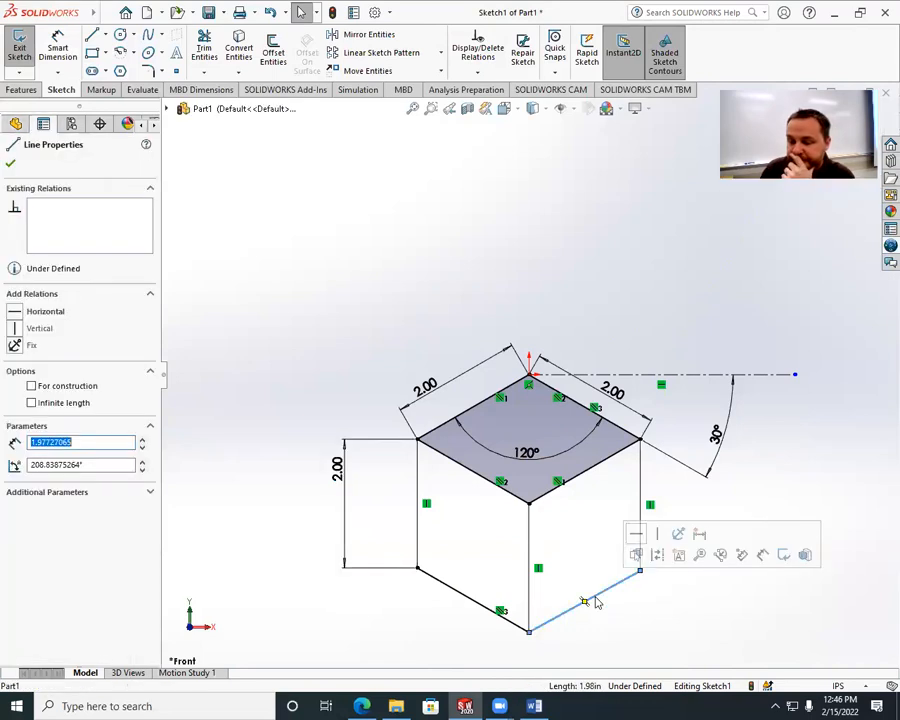
{"action": "left_click", "coordinate": [603, 466], "text": "ctrl"}
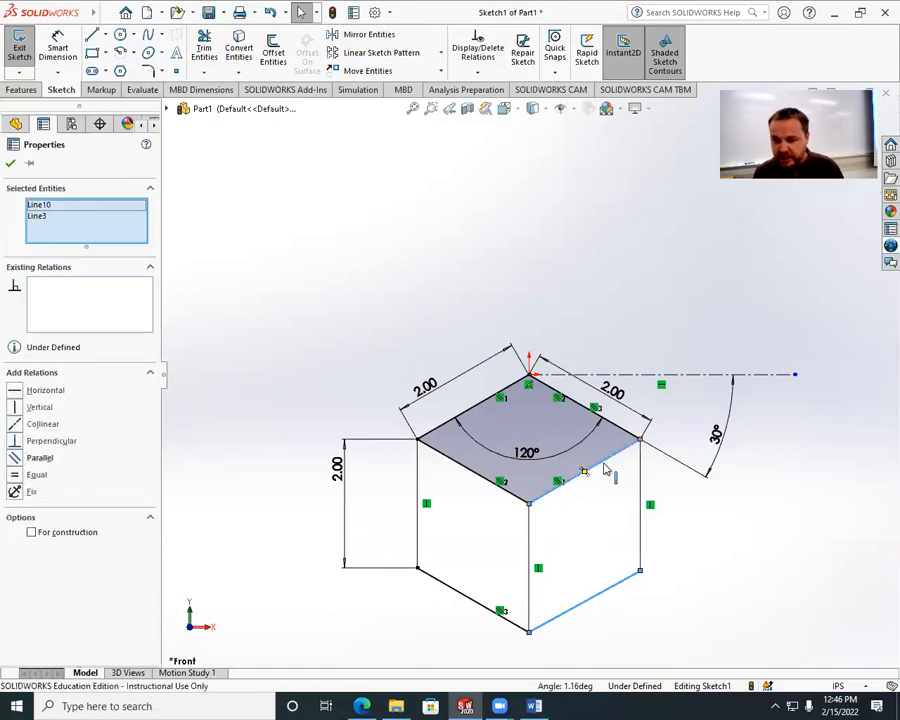
{"action": "left_click", "coordinate": [22, 458]}
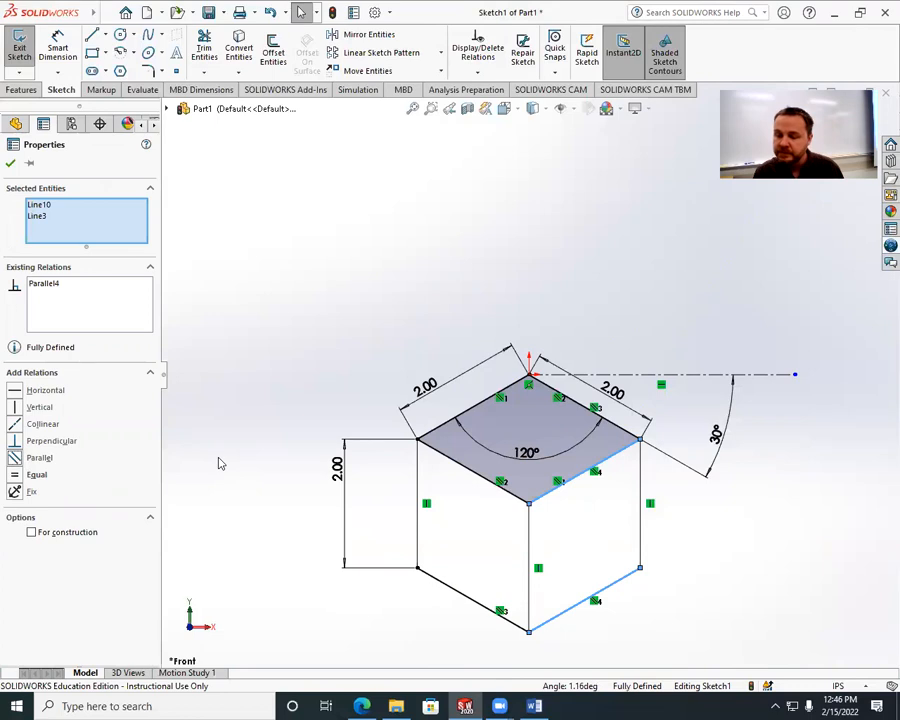
{"action": "left_click", "coordinate": [10, 163]}
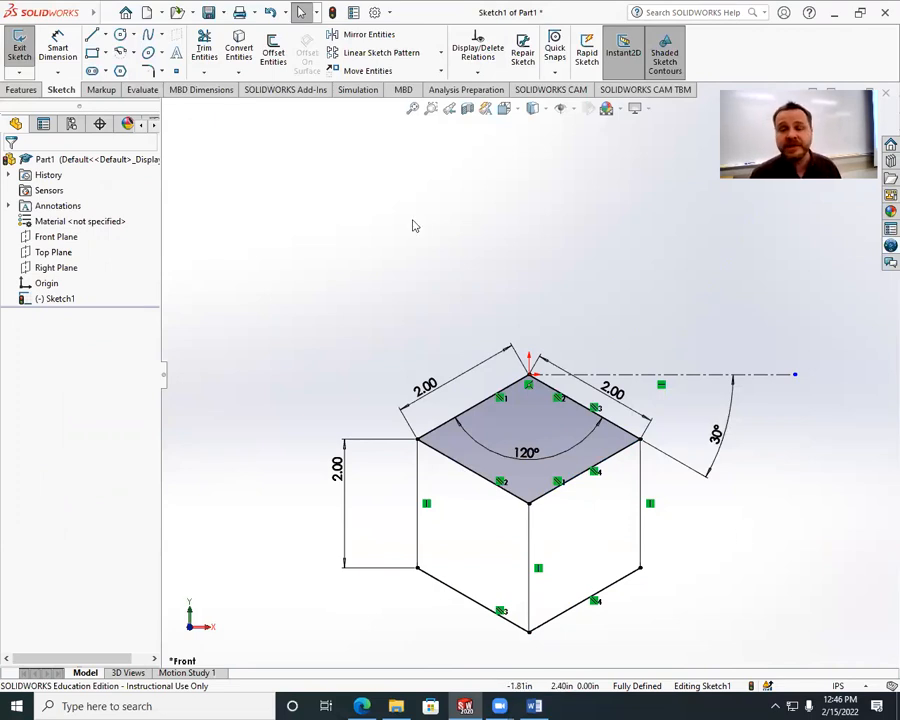
{"action": "left_click", "coordinate": [11, 52]}
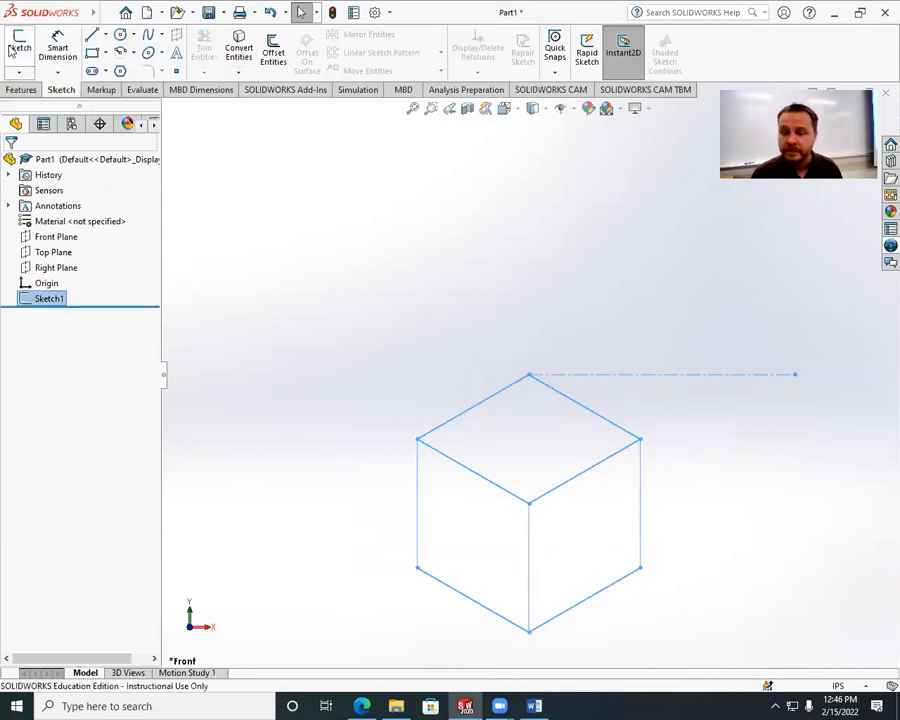
{"action": "left_click", "coordinate": [792, 452]}
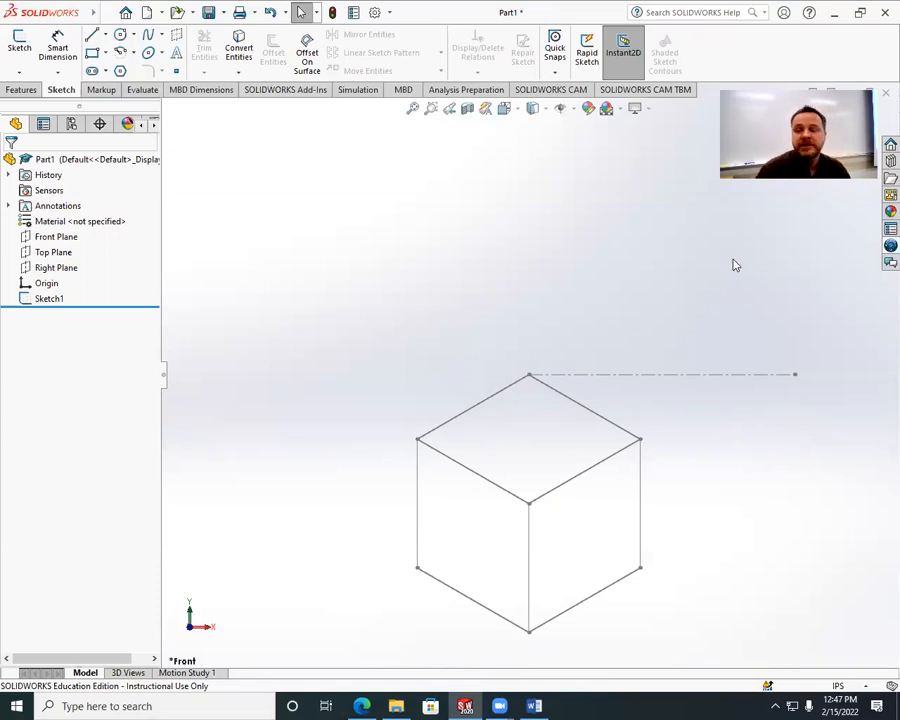
Examine the cube sketch edge-on against the Front Plane to check whether it is flat
{"action": "middle_click_drag", "start_coordinate": [725, 486], "coordinate": [583, 504]}
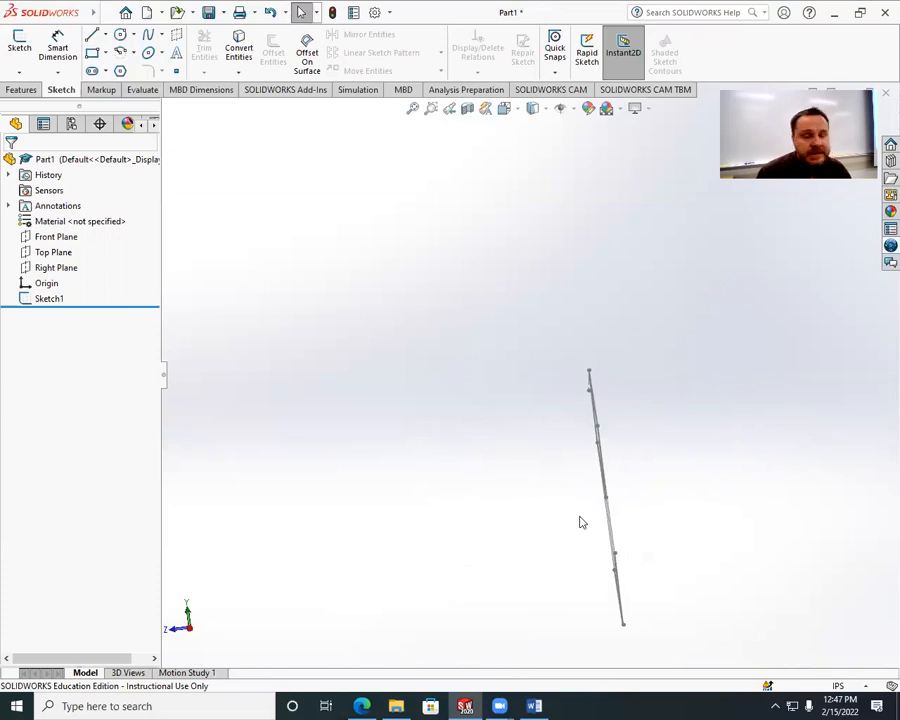
{"action": "mouse_move", "coordinate": [558, 528]}
{"action": "middle_mouse_down"}
{"action": "mouse_move", "coordinate": [705, 490]}
{"action": "mouse_move", "coordinate": [643, 503]}
{"action": "middle_mouse_up"}
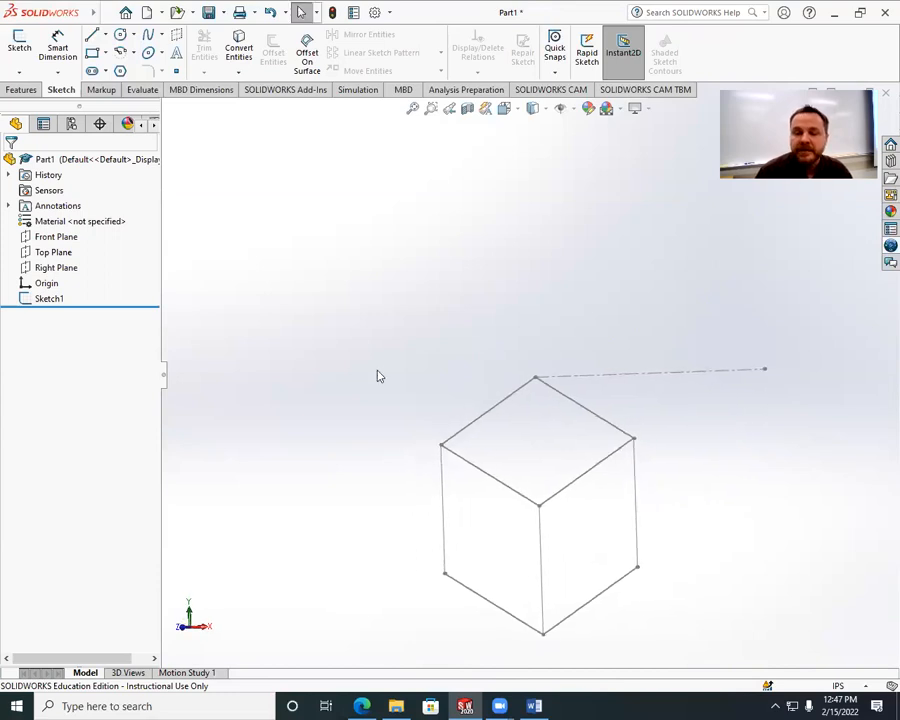
{"action": "left_click", "coordinate": [42, 298]}
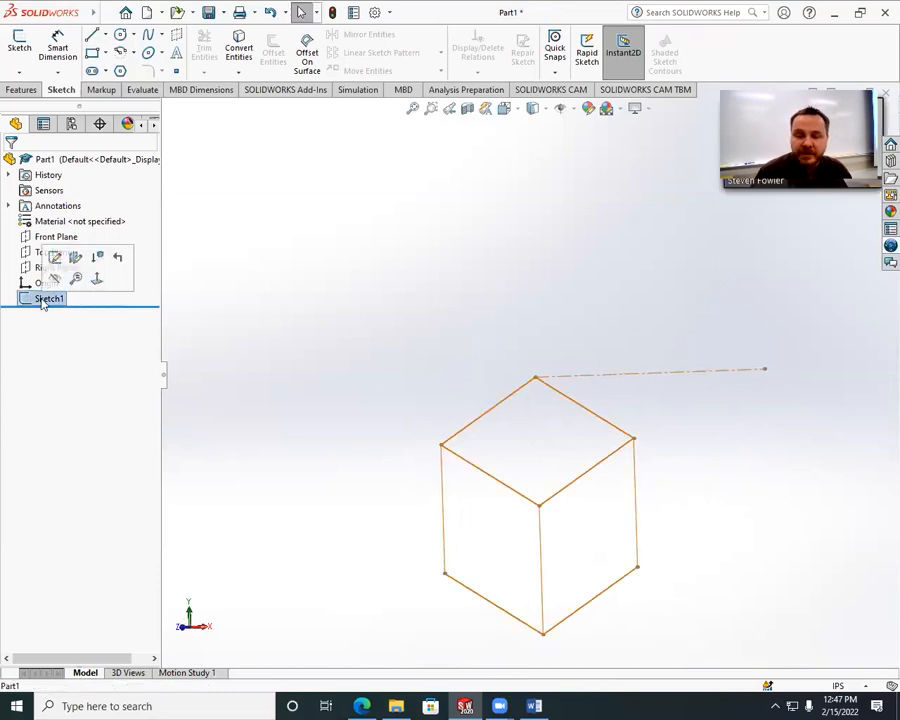
{"action": "left_click", "coordinate": [45, 237]}
{"action": "middle_click_drag", "start_coordinate": [758, 522], "coordinate": [667, 519]}
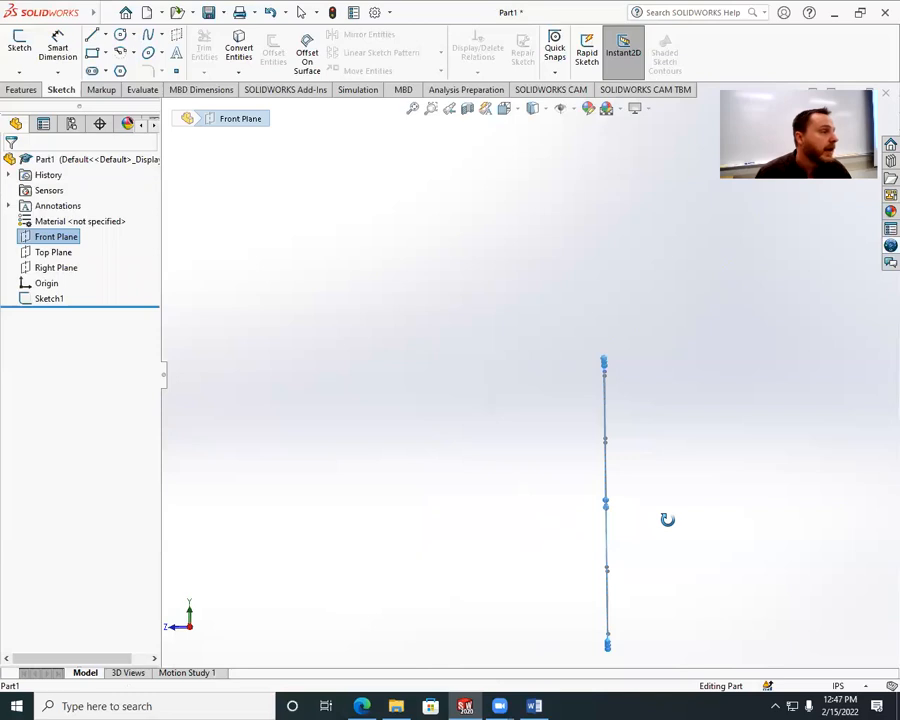
{"action": "mouse_move", "coordinate": [667, 519]}
{"action": "middle_mouse_down"}
{"action": "mouse_move", "coordinate": [793, 516]}
{"action": "mouse_move", "coordinate": [844, 492]}
{"action": "mouse_move", "coordinate": [812, 532]}
{"action": "middle_mouse_up"}
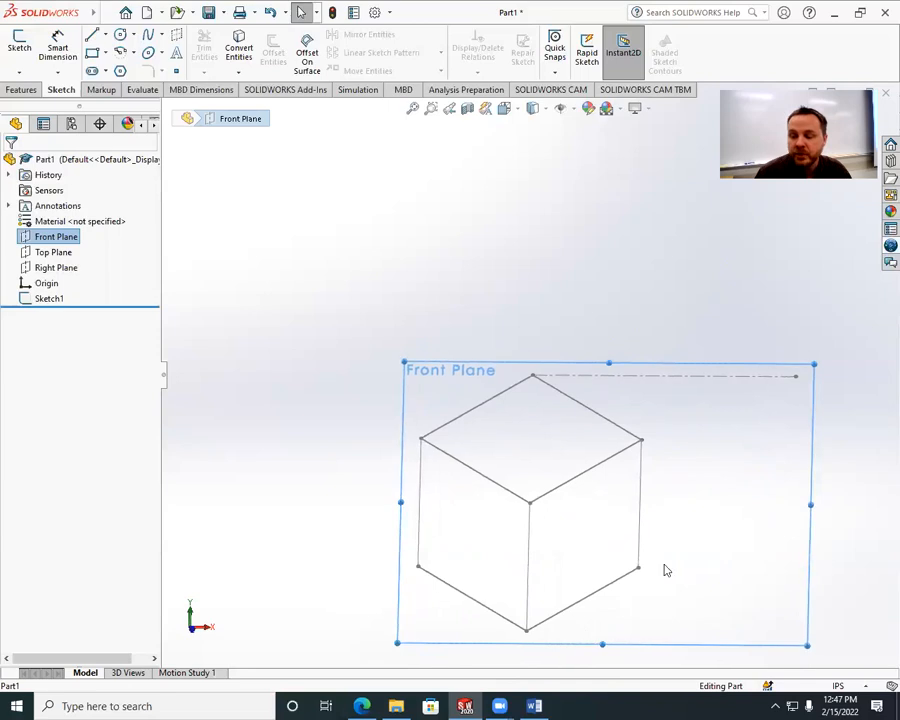
{"action": "left_click", "coordinate": [340, 480]}
Review the notes on 2-D and 3-D sketches in Word and return to SOLIDWORKS
{"action": "left_click", "coordinate": [534, 706]}
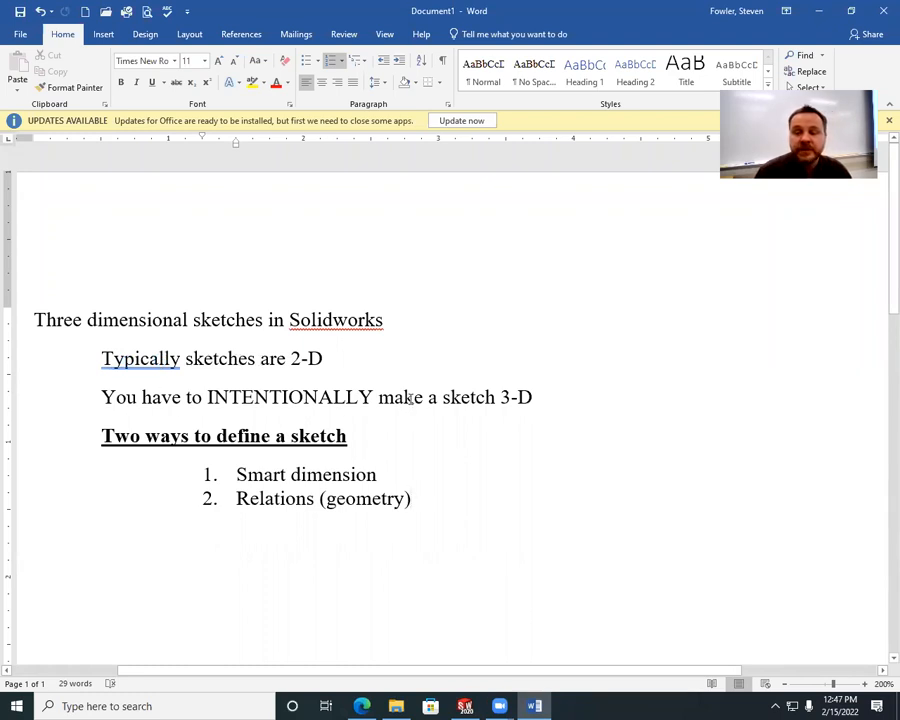
{"action": "left_click", "coordinate": [465, 706]}
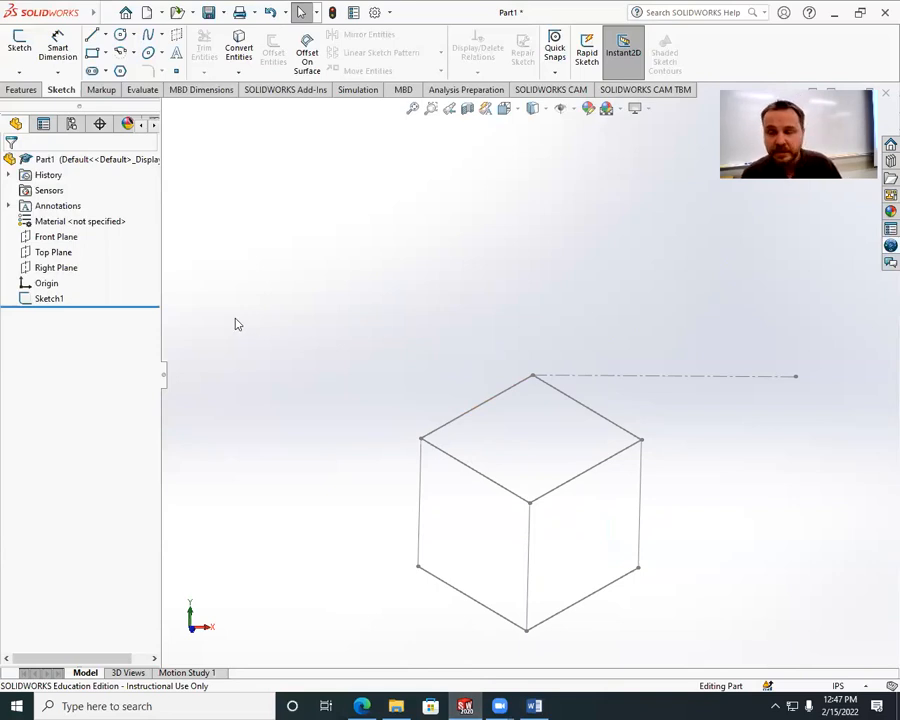
Hide Sketch1 containing the flat cube drawing
{"action": "right_click", "coordinate": [46, 300]}
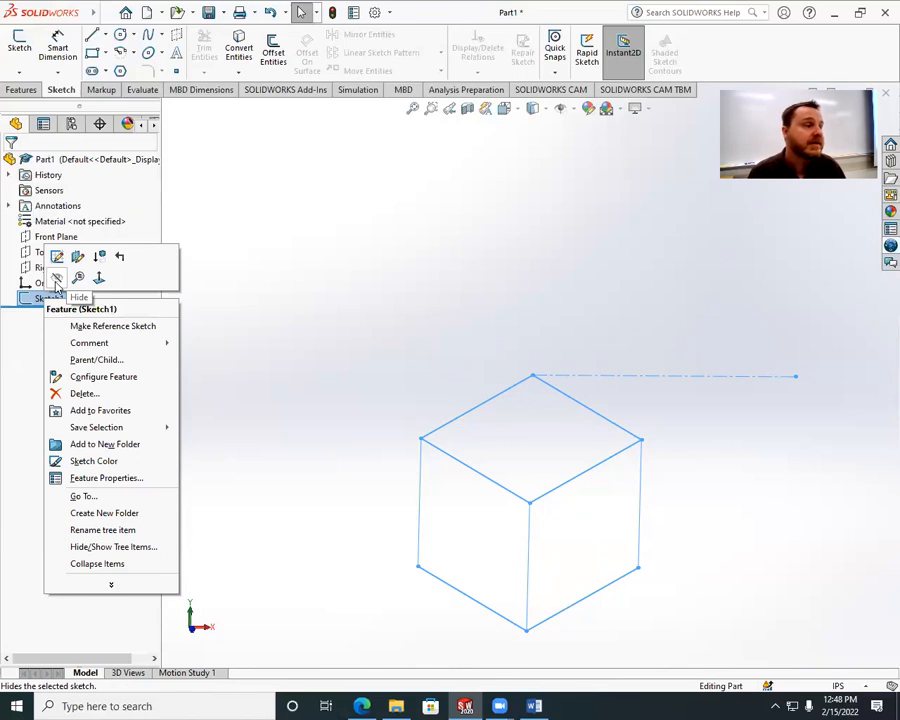
{"action": "left_click", "coordinate": [56, 284]}
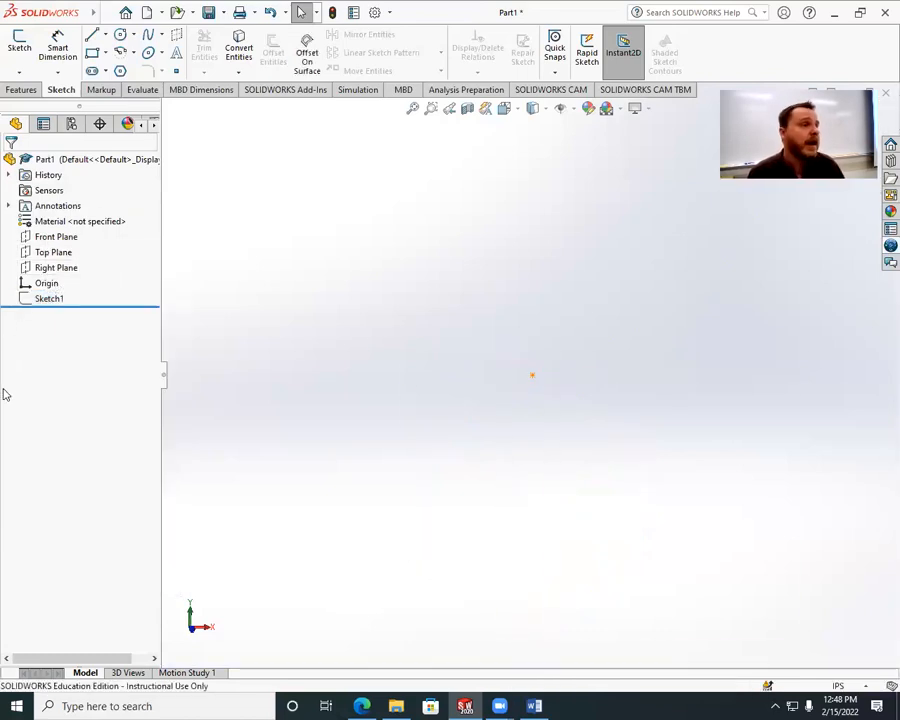
{"action": "right_click", "coordinate": [49, 300]}
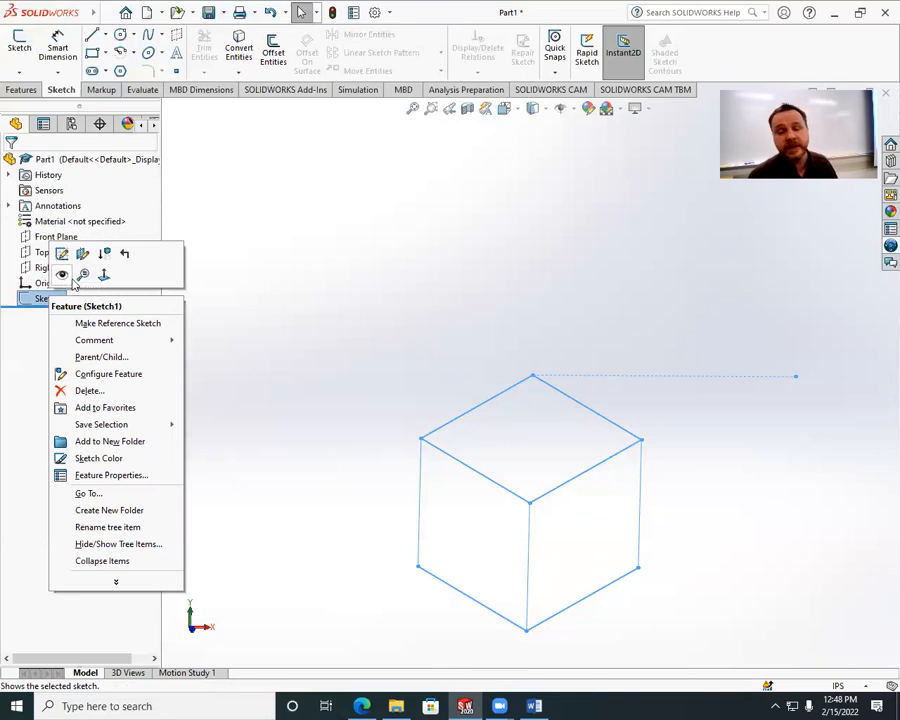
{"action": "left_click", "coordinate": [300, 274]}
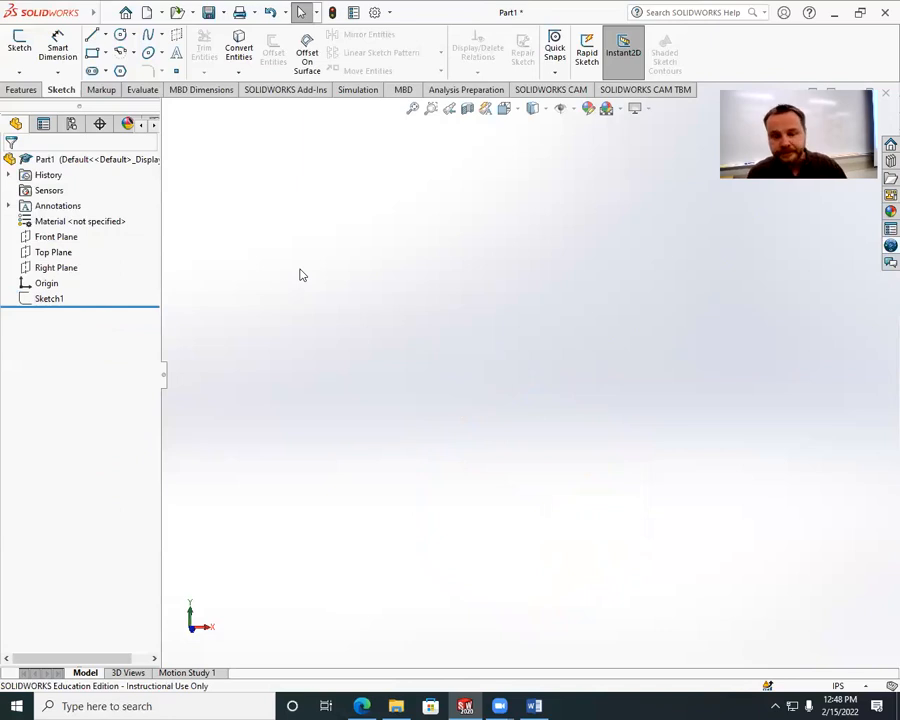
{"action": "middle_click_drag", "start_coordinate": [488, 374], "coordinate": [486, 373]}
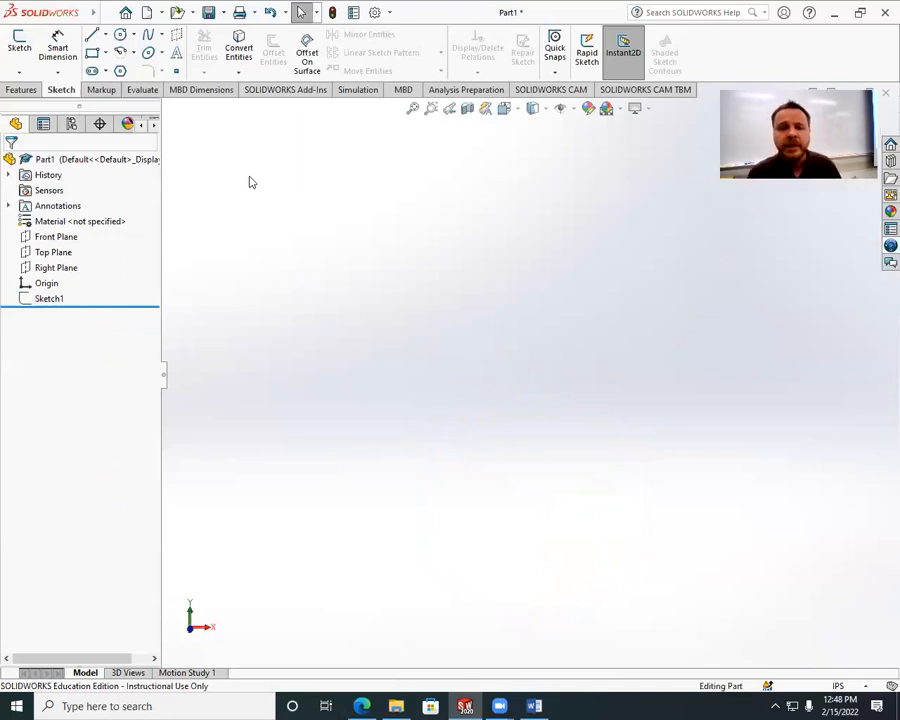
Set the view orientation of the part to Isometric
{"action": "left_click", "coordinate": [519, 108]}
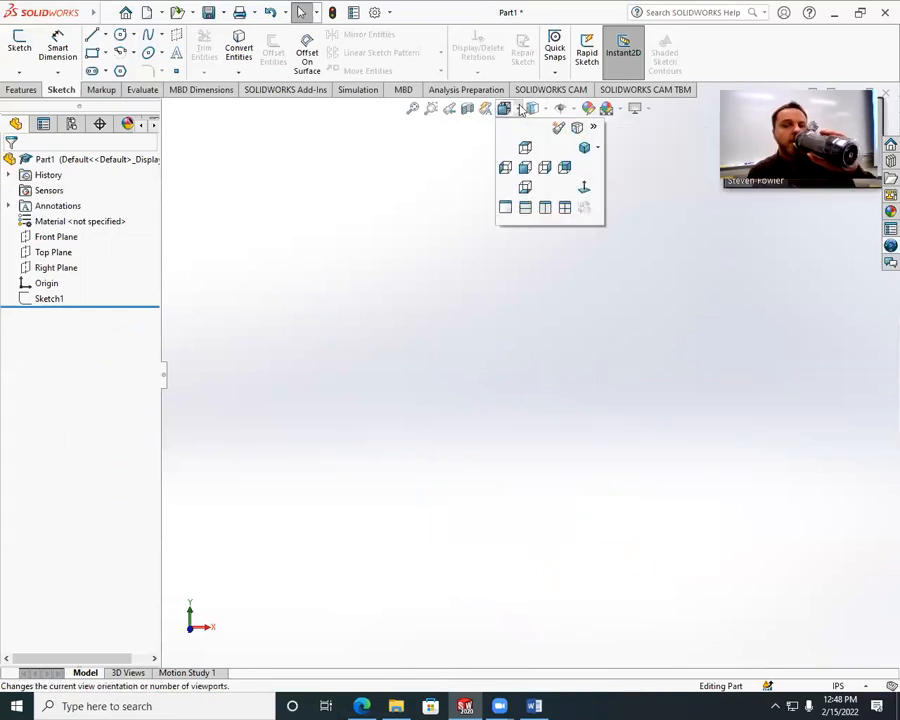
{"action": "left_click", "coordinate": [540, 108]}
{"action": "left_click", "coordinate": [506, 108]}
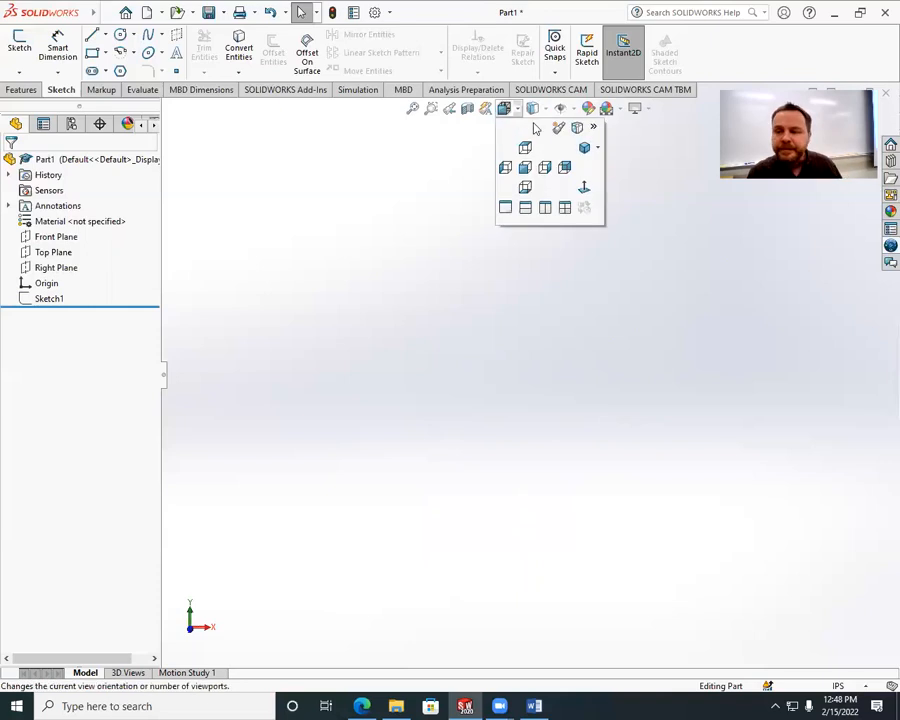
{"action": "left_click", "coordinate": [598, 148]}
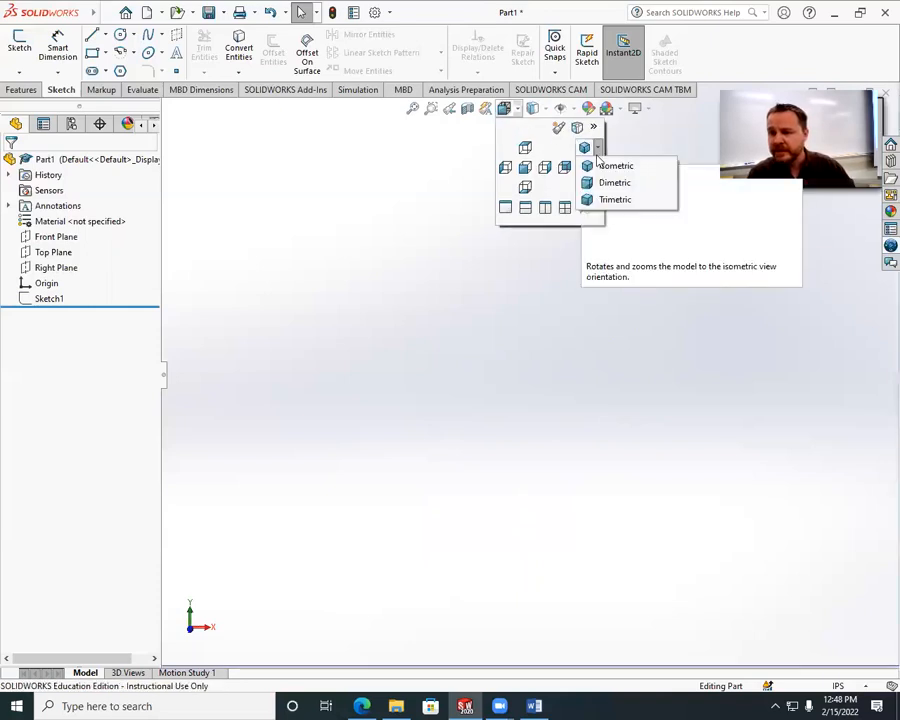
{"action": "left_click", "coordinate": [604, 168]}
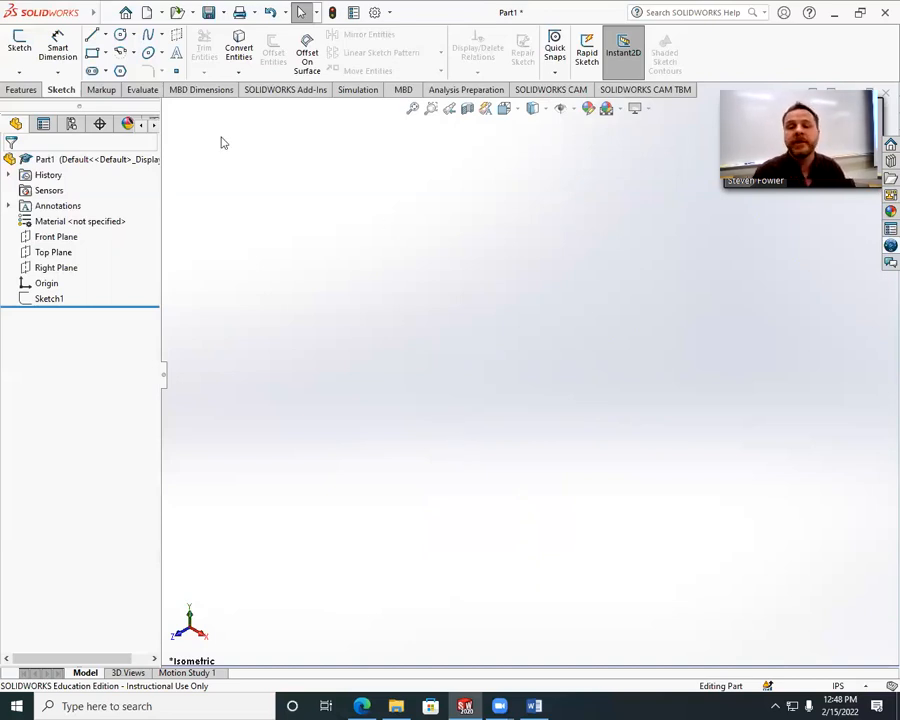
Start a new 3D sketch in the part
{"action": "left_click", "coordinate": [20, 74]}
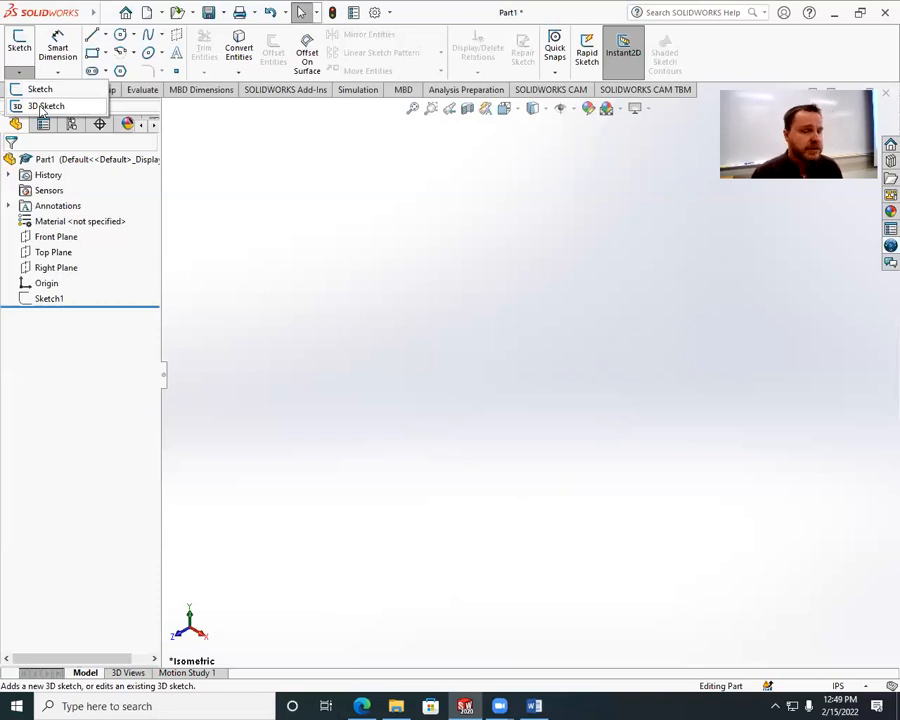
{"action": "left_click", "coordinate": [42, 110]}
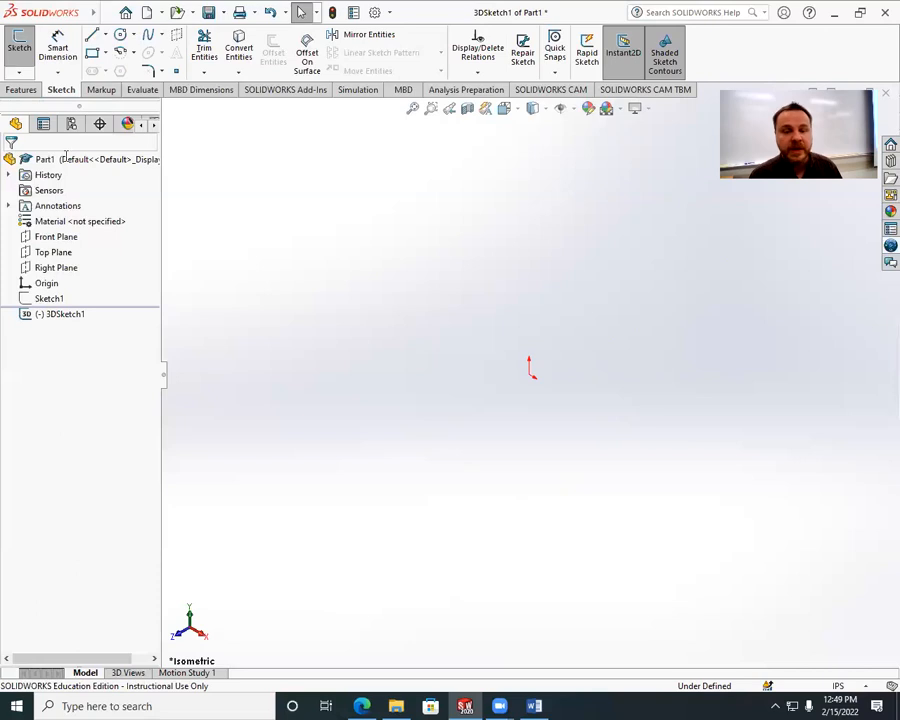
{"action": "left_click", "coordinate": [18, 50]}
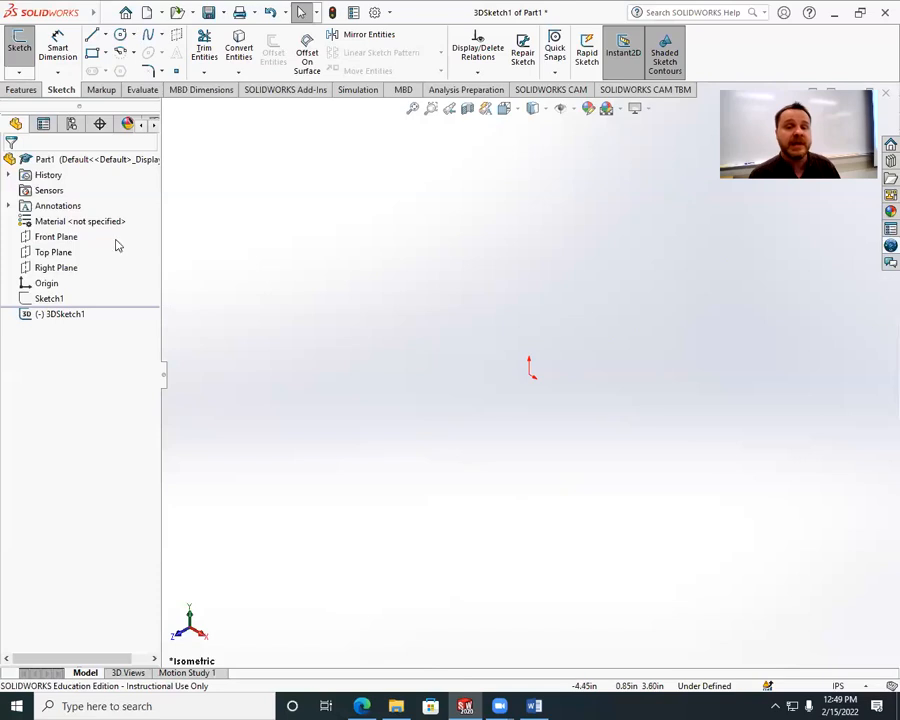
{"action": "left_click", "coordinate": [20, 73]}
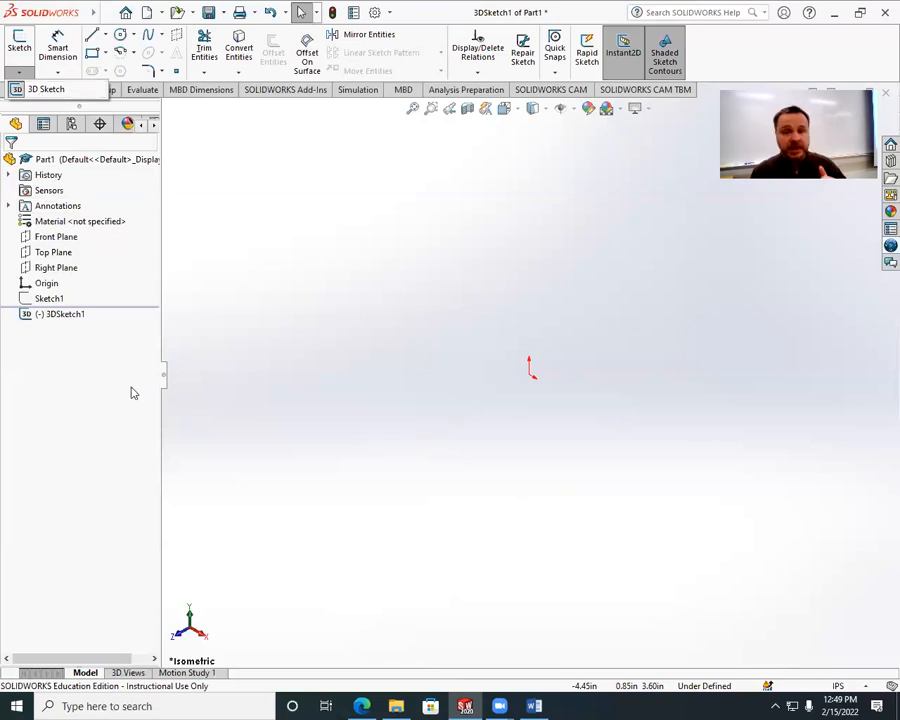
{"action": "left_click", "coordinate": [354, 324]}
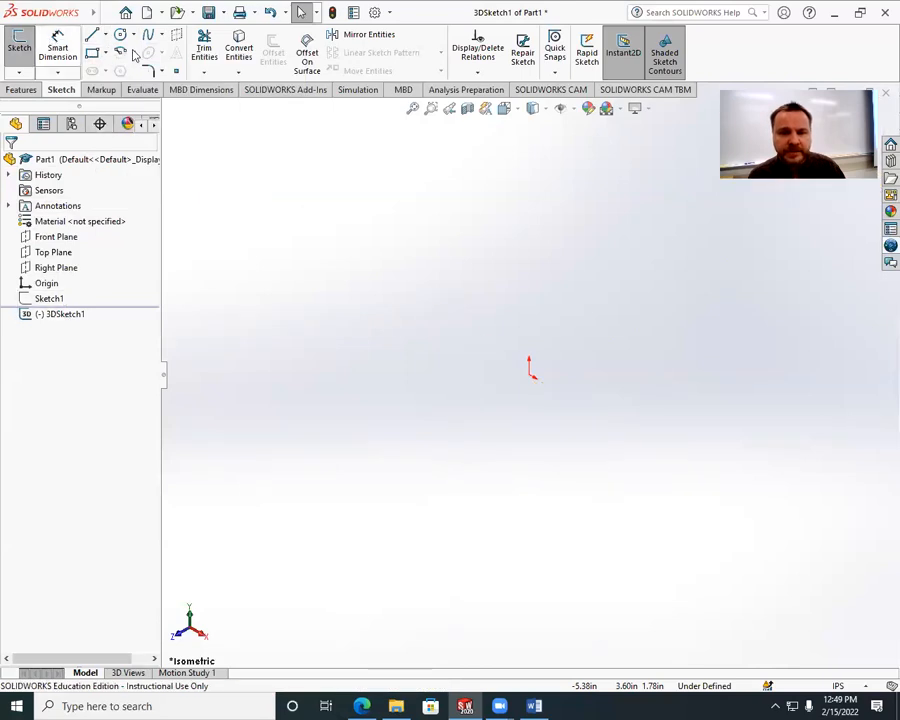
Sketch a line about 6.52 in long from the origin on the XY plane and inspect it from other directions
{"action": "left_click", "coordinate": [94, 35]}
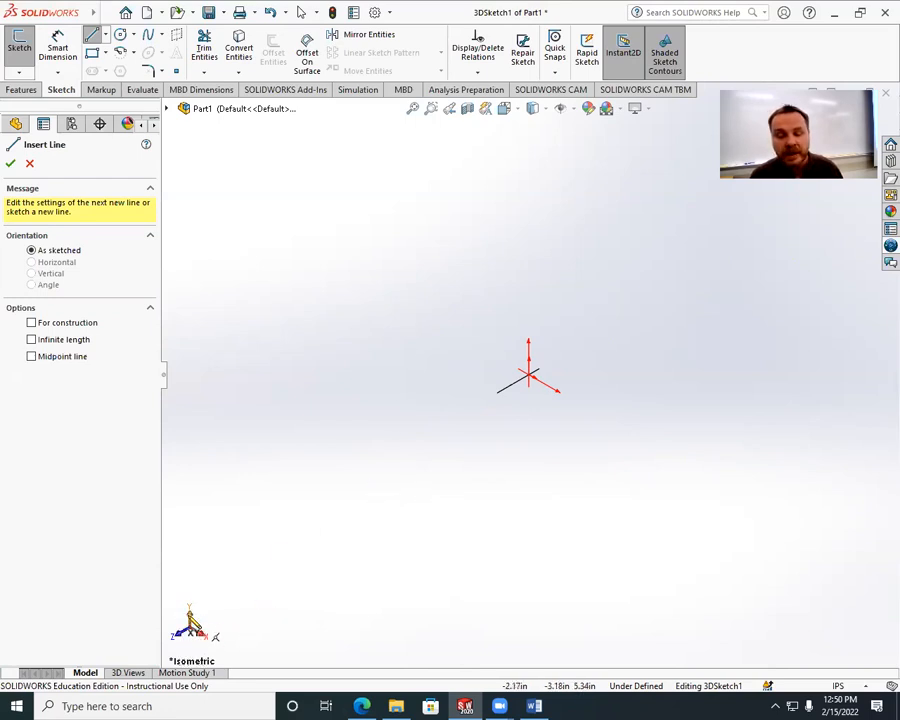
{"action": "left_click", "coordinate": [531, 379]}
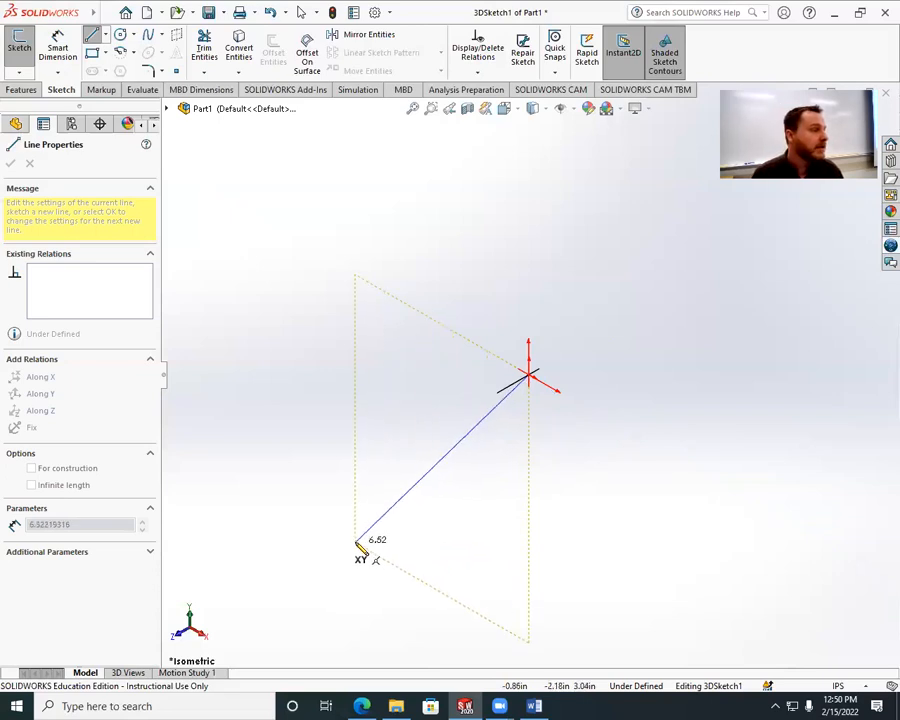
{"action": "left_click", "coordinate": [357, 544]}
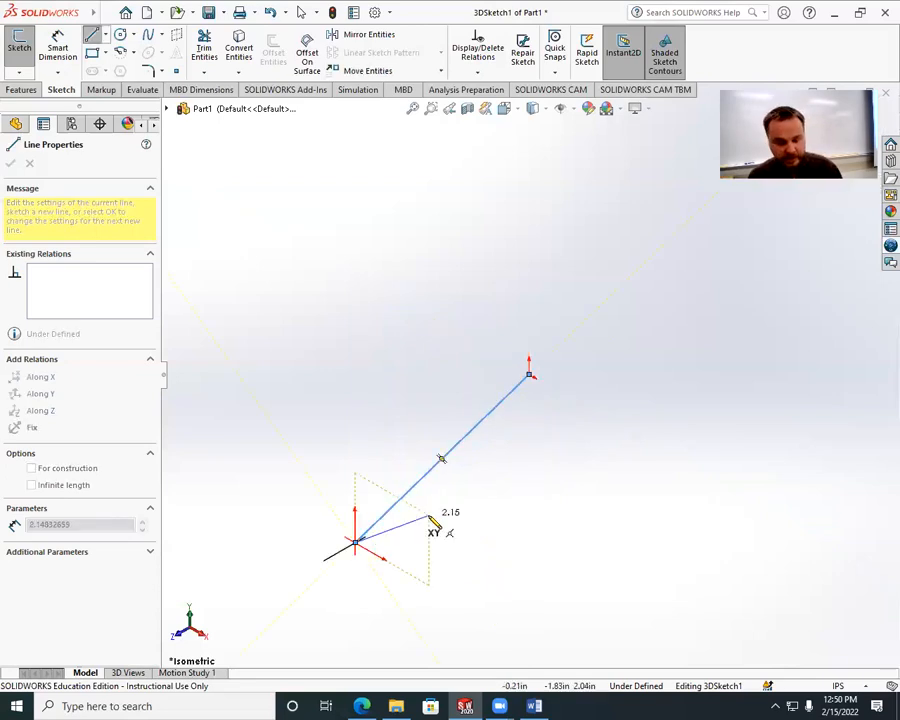
{"action": "key", "text": "Escape"}
{"action": "mouse_move", "coordinate": [352, 520]}
{"action": "middle_mouse_down"}
{"action": "mouse_move", "coordinate": [368, 510]}
{"action": "mouse_move", "coordinate": [251, 512]}
{"action": "middle_mouse_up"}
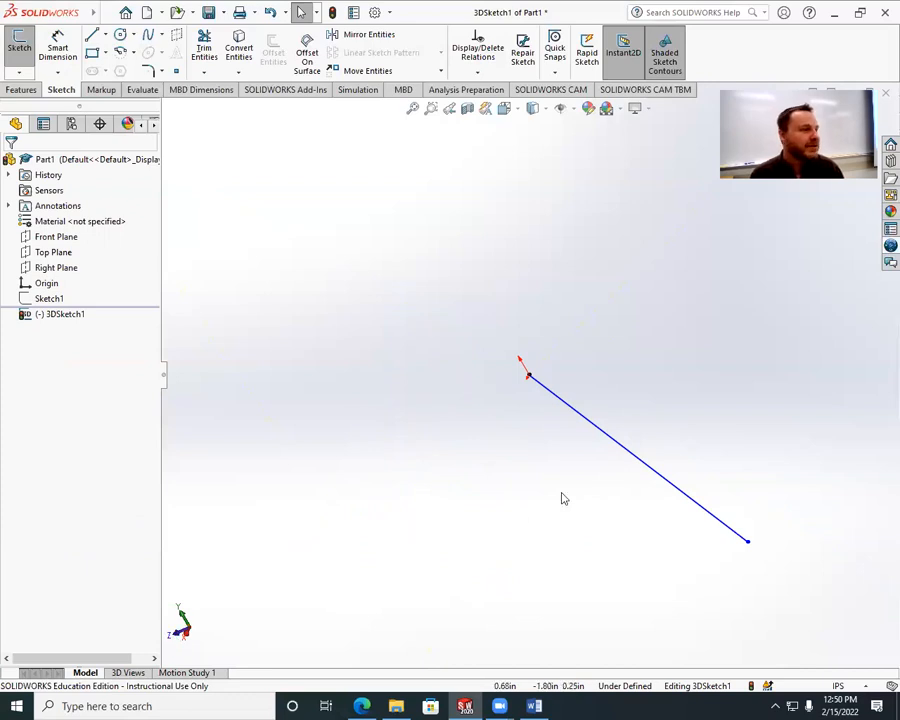
{"action": "mouse_move", "coordinate": [655, 454]}
{"action": "middle_mouse_down"}
{"action": "mouse_move", "coordinate": [625, 448]}
{"action": "mouse_move", "coordinate": [683, 428]}
{"action": "mouse_move", "coordinate": [737, 430]}
{"action": "middle_mouse_up"}
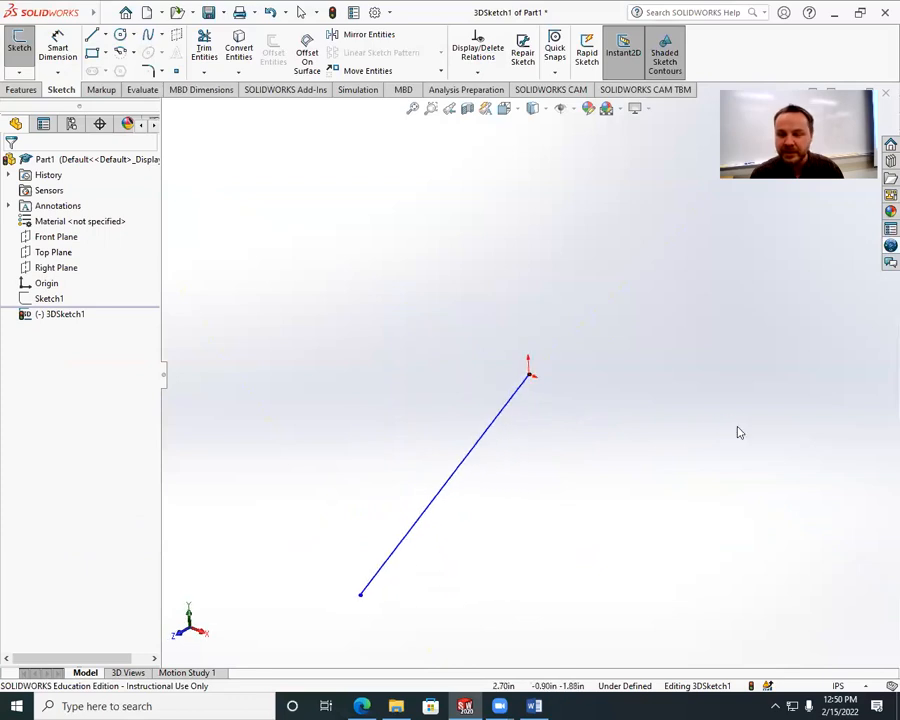
Restore the isometric view and delete the test line from the 3D sketch
{"action": "left_click", "coordinate": [516, 109]}
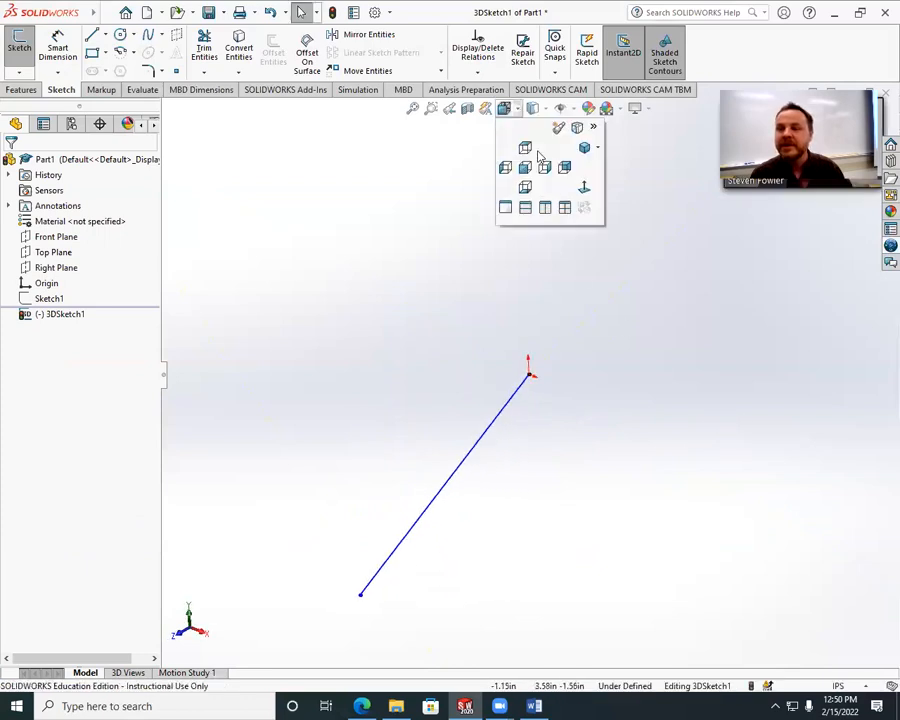
{"action": "left_click", "coordinate": [596, 149]}
{"action": "left_click", "coordinate": [592, 166]}
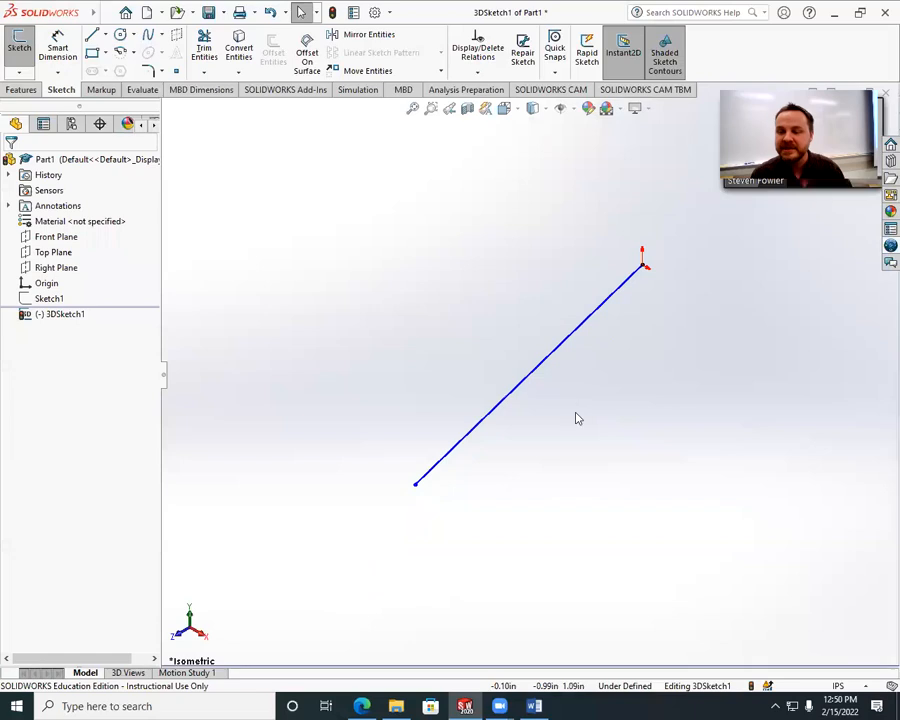
{"action": "left_click", "coordinate": [549, 358]}
{"action": "key", "text": "Delete"}
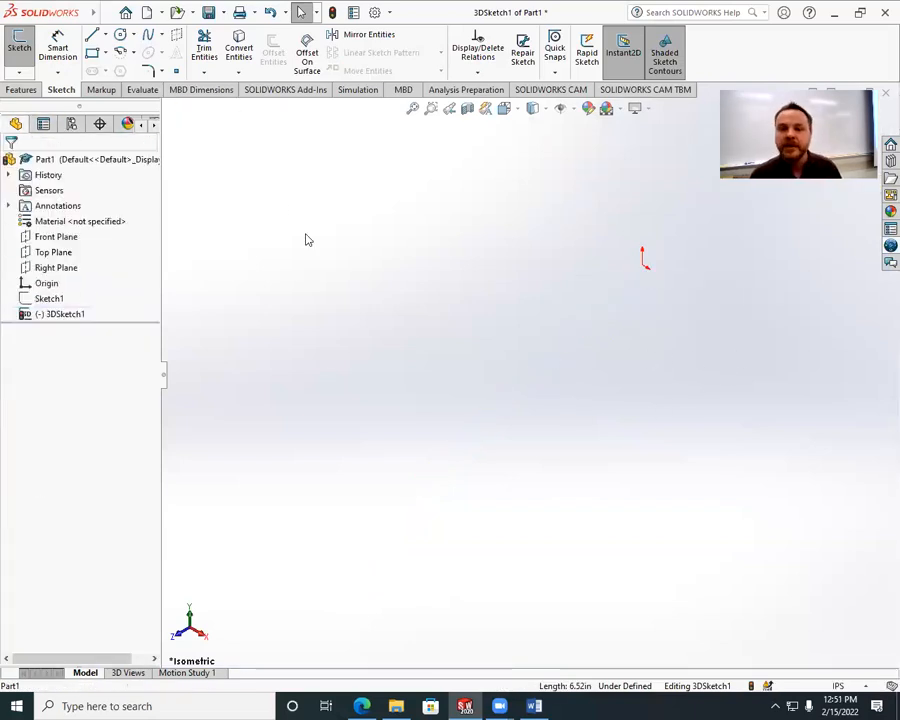
Sketch the cube's top face as a closed square with sides of about 2 in, starting along X from the origin and continuing on the ZX plane
{"action": "left_click", "coordinate": [91, 36]}
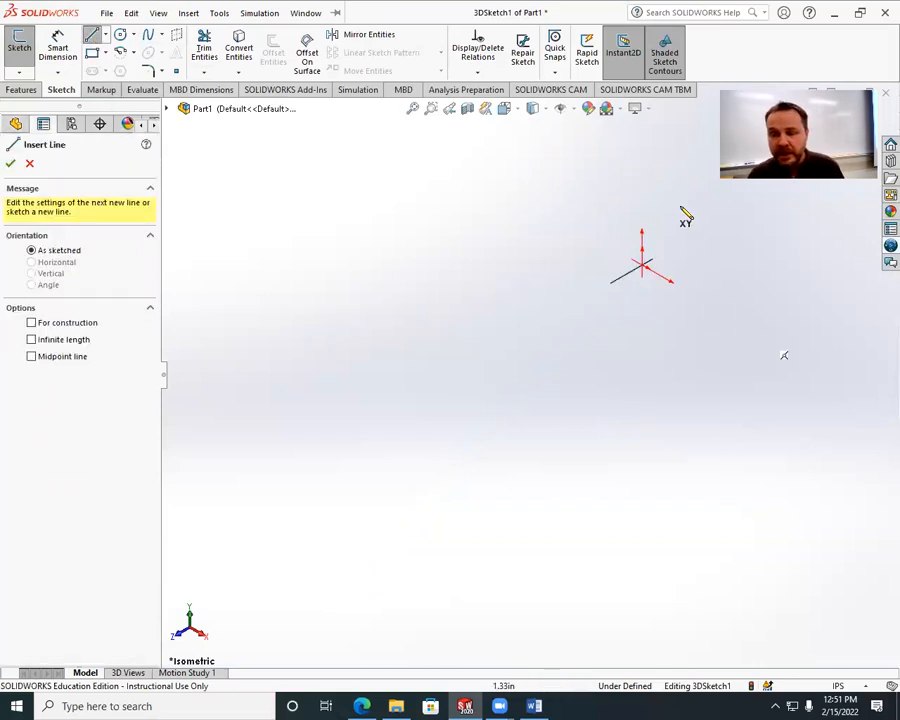
{"action": "left_click", "coordinate": [645, 268]}
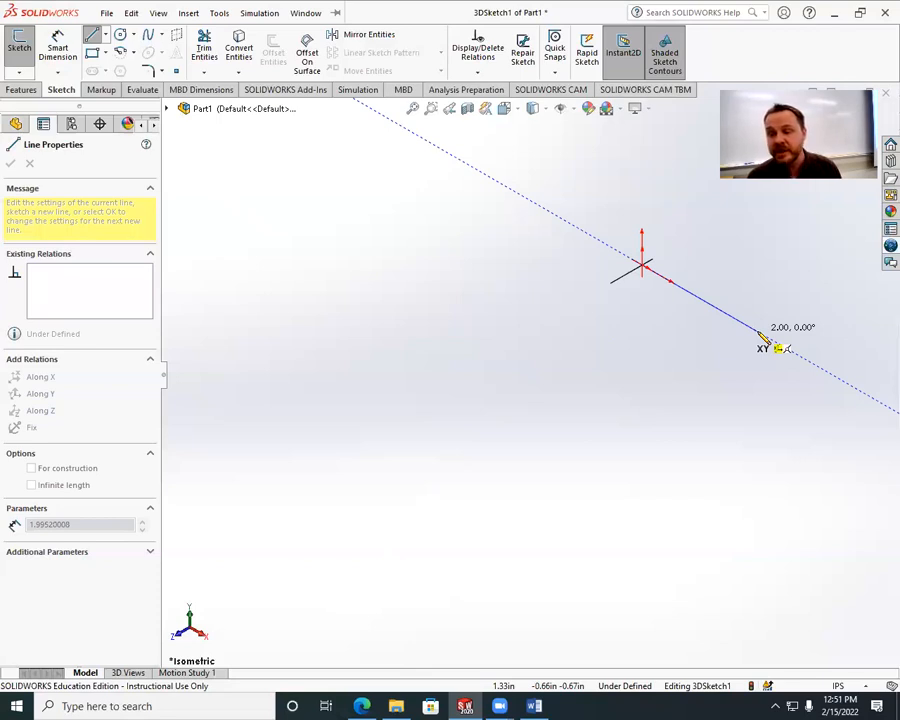
{"action": "left_click", "coordinate": [758, 333]}
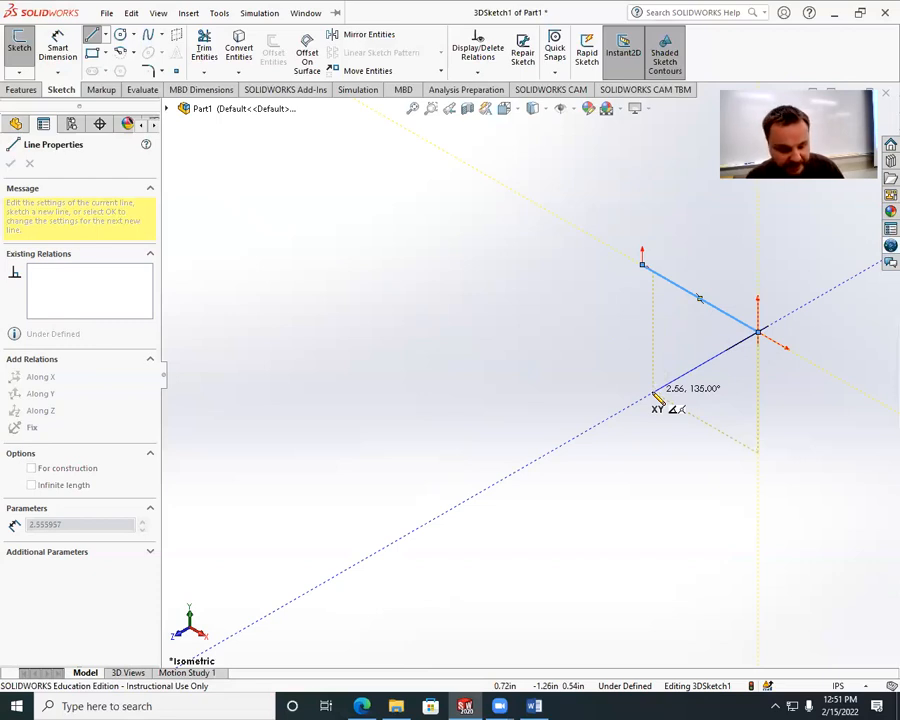
{"action": "key", "text": "Tab"}
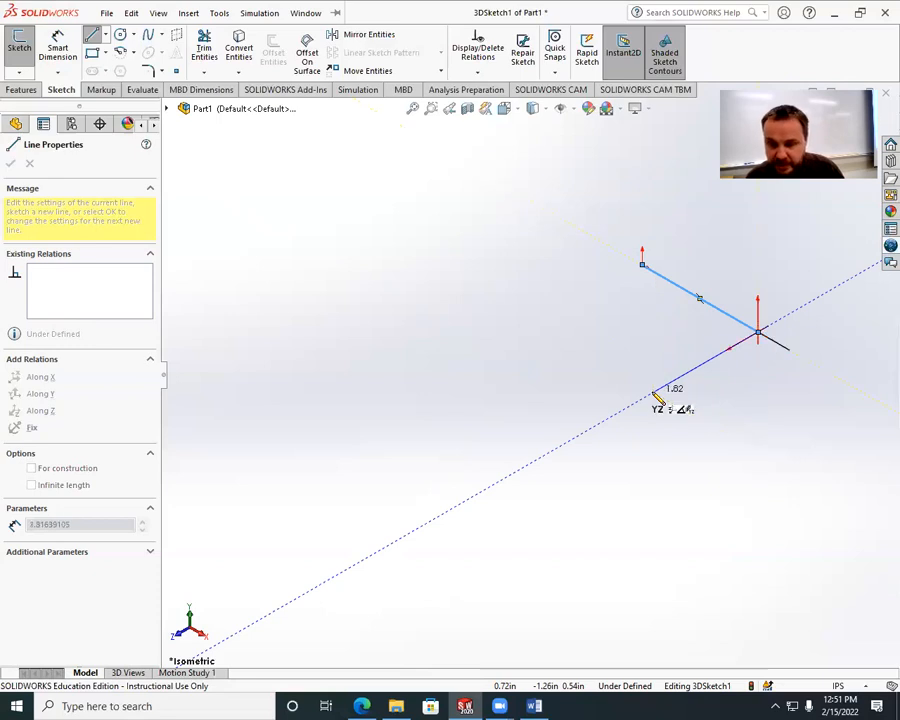
{"action": "key", "text": "Tab"}
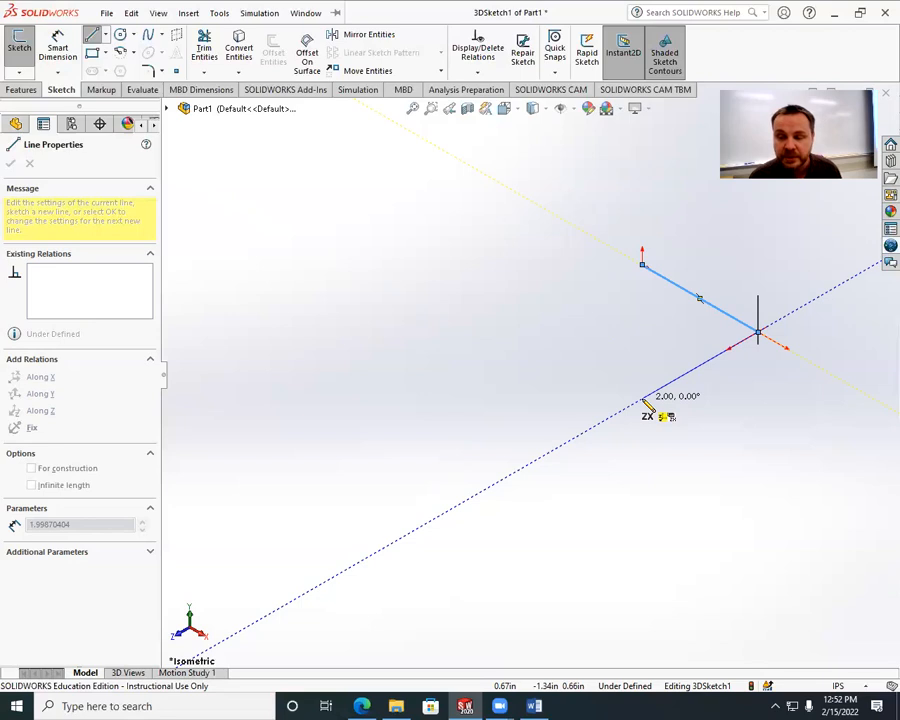
{"action": "left_click", "coordinate": [643, 401]}
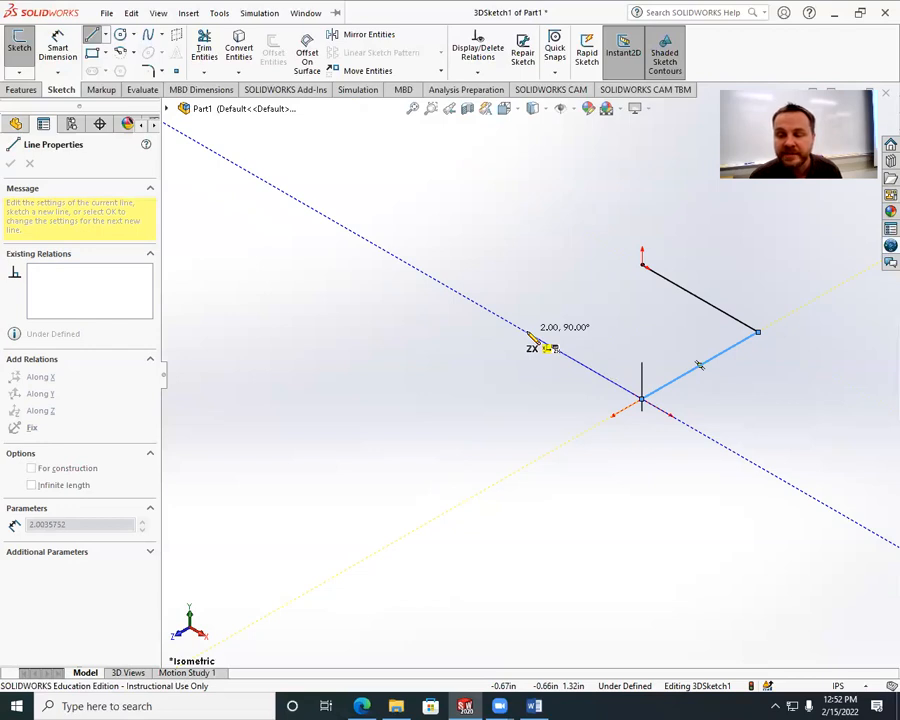
{"action": "left_click", "coordinate": [526, 331]}
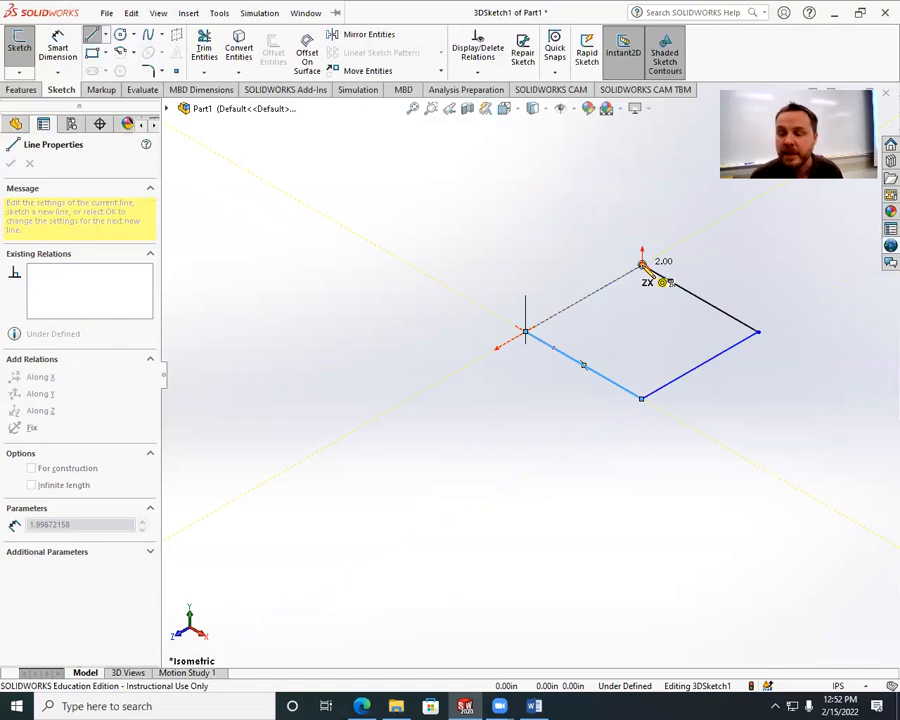
{"action": "left_click", "coordinate": [642, 265]}
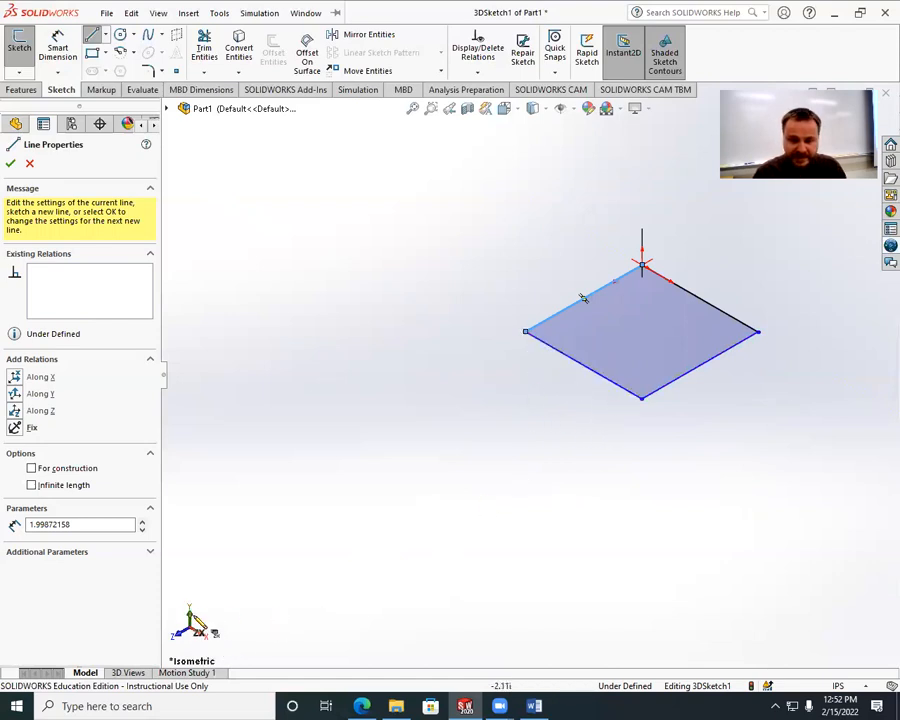
Sketch three lines of about 2 in on the XY plane to form the cube's front face below the top square's front edge
{"action": "key", "text": "Tab"}
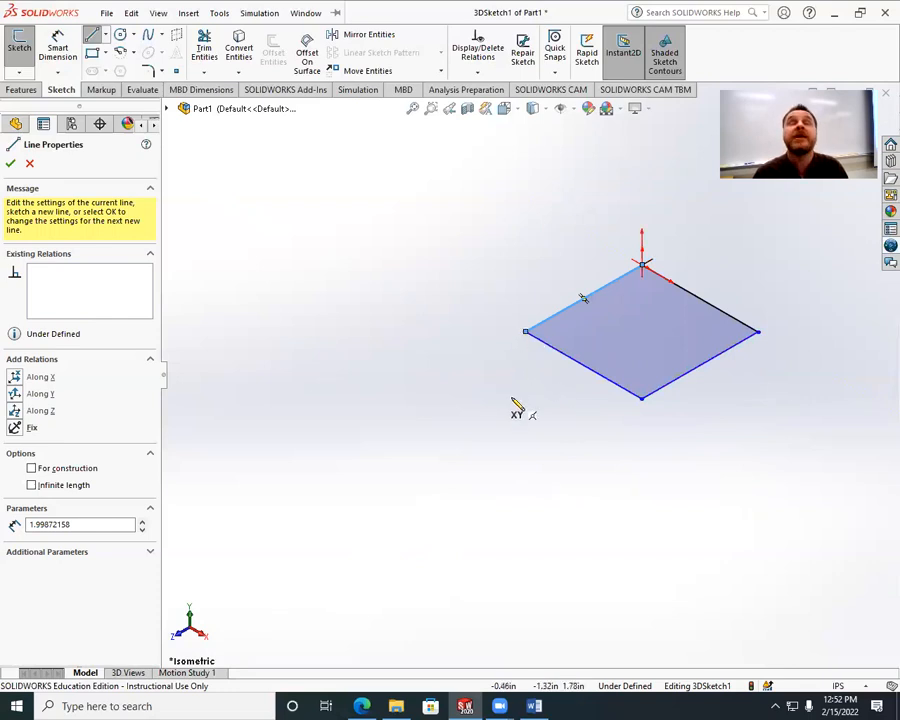
{"action": "left_click", "coordinate": [525, 332]}
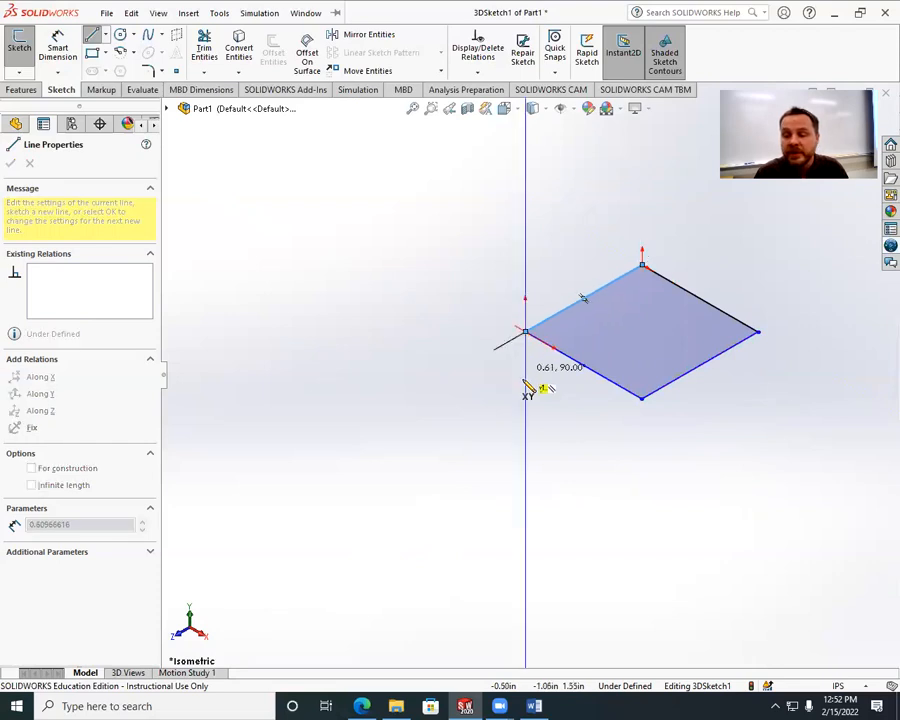
{"action": "left_click", "coordinate": [526, 469]}
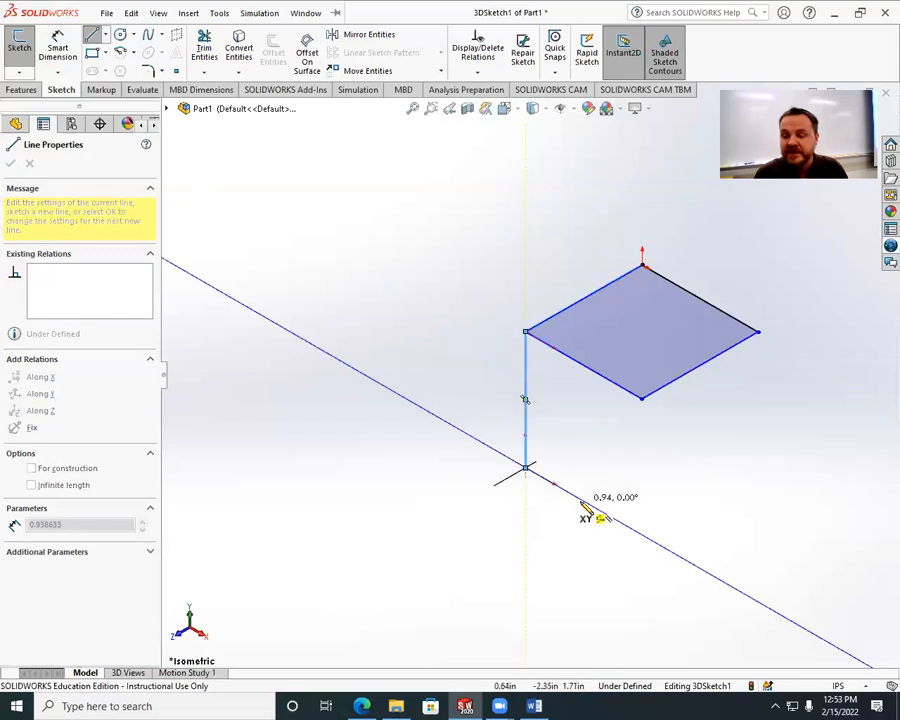
{"action": "left_click", "coordinate": [645, 538]}
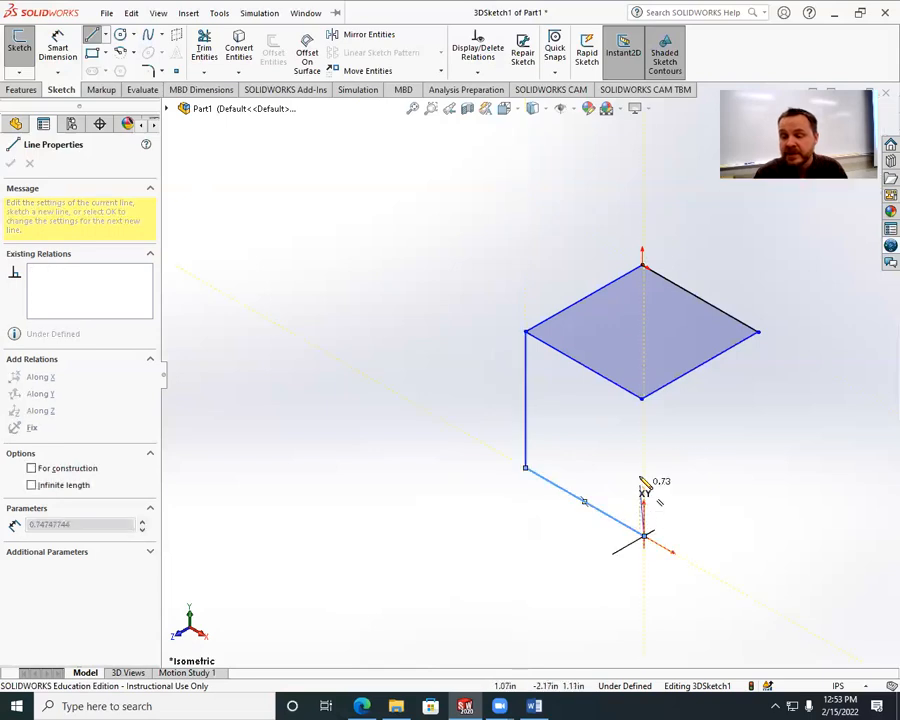
{"action": "left_click", "coordinate": [642, 398]}
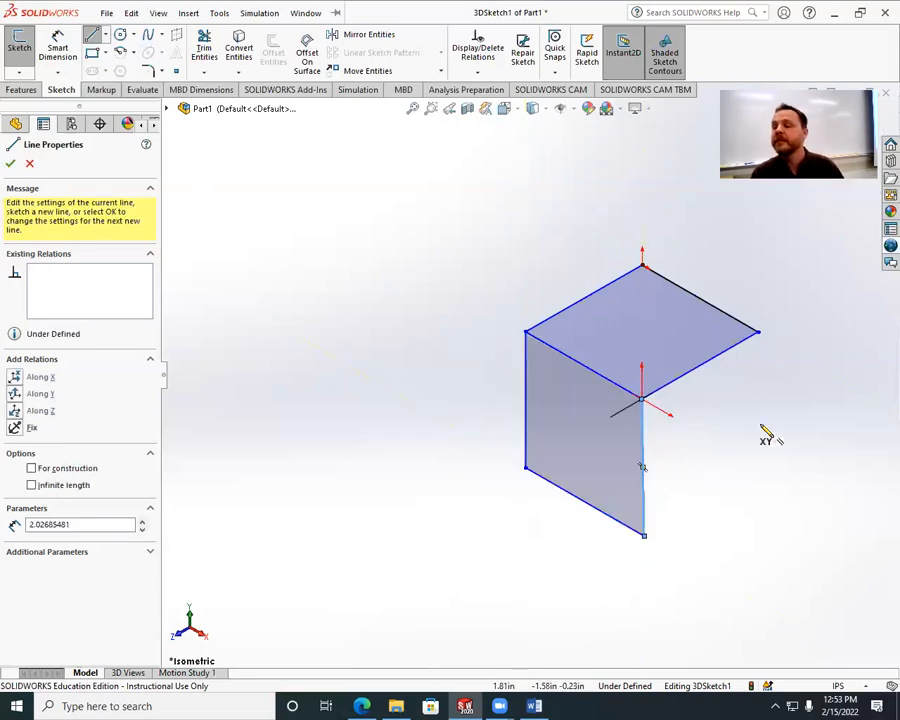
Complete the cube's right face with a vertical line down from its rear upper corner and a YZ-plane line to the front lower corner
{"action": "left_click", "coordinate": [759, 333]}
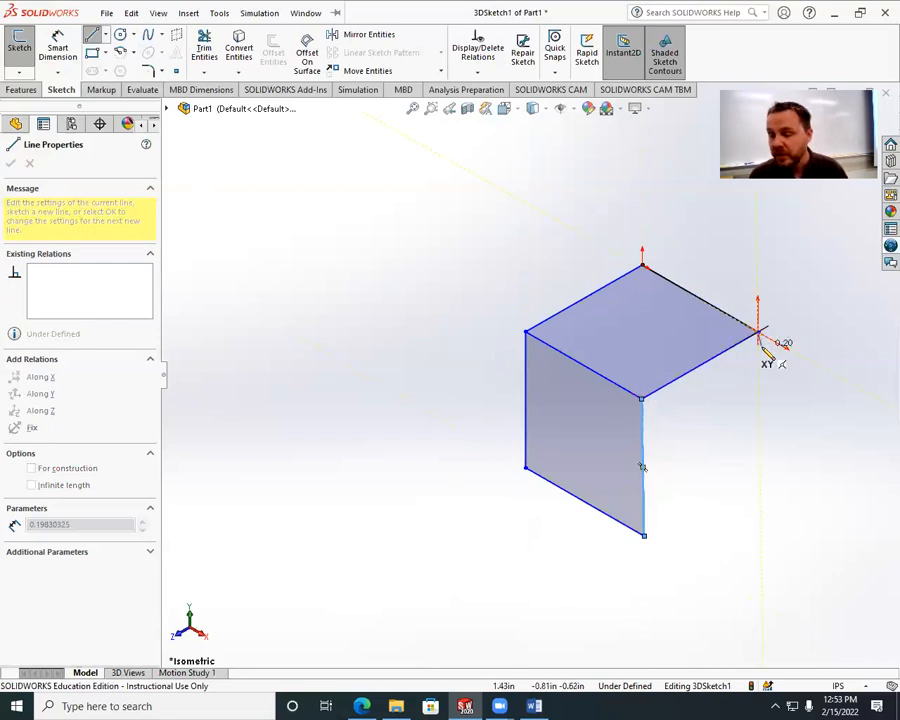
{"action": "left_click", "coordinate": [759, 467]}
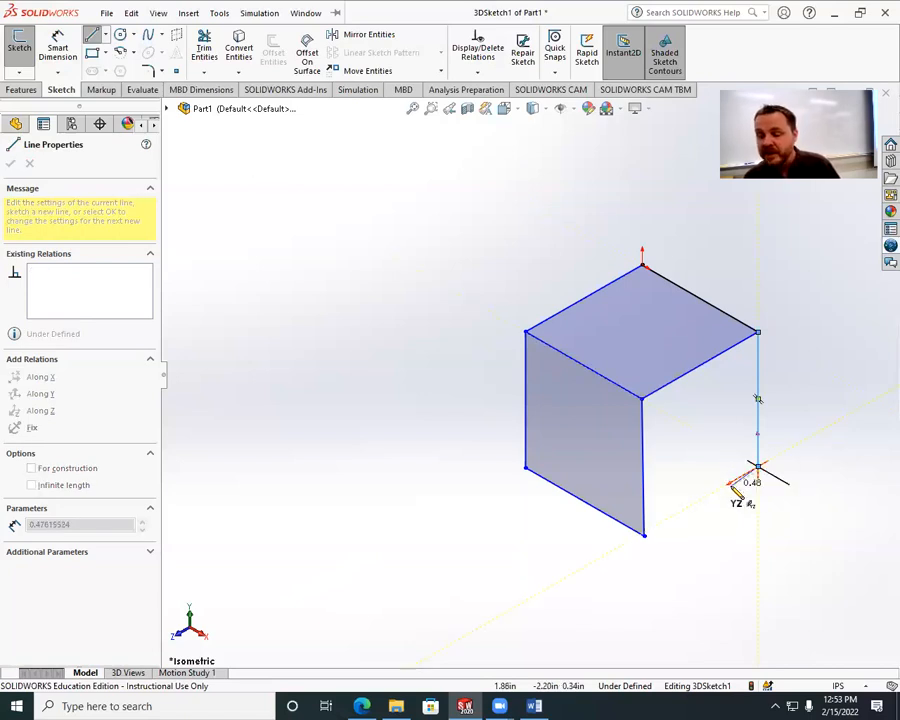
{"action": "left_click", "coordinate": [643, 536]}
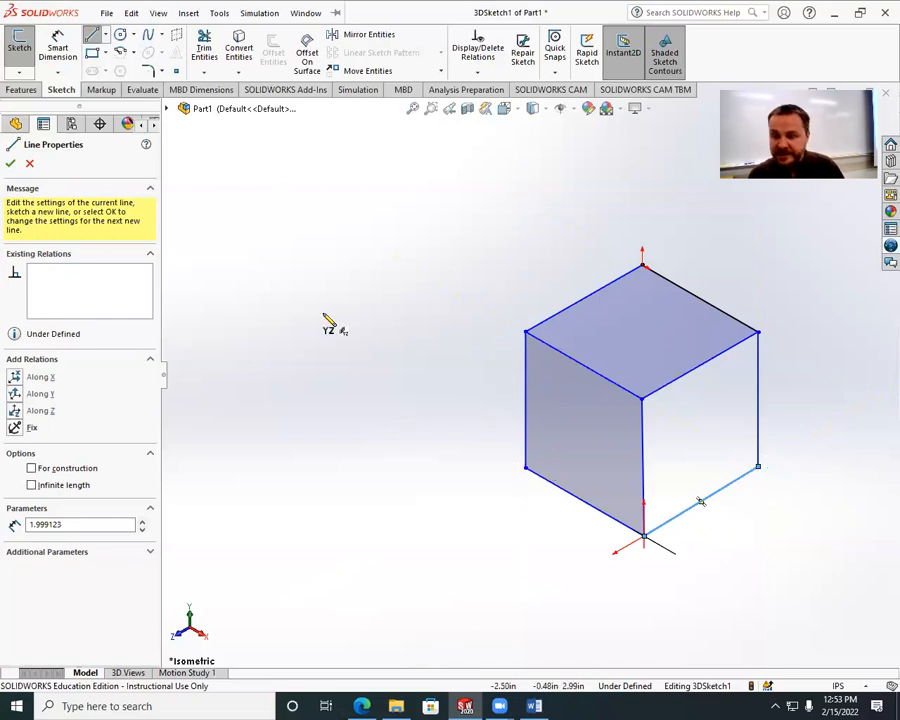
{"action": "key", "text": "Escape"}
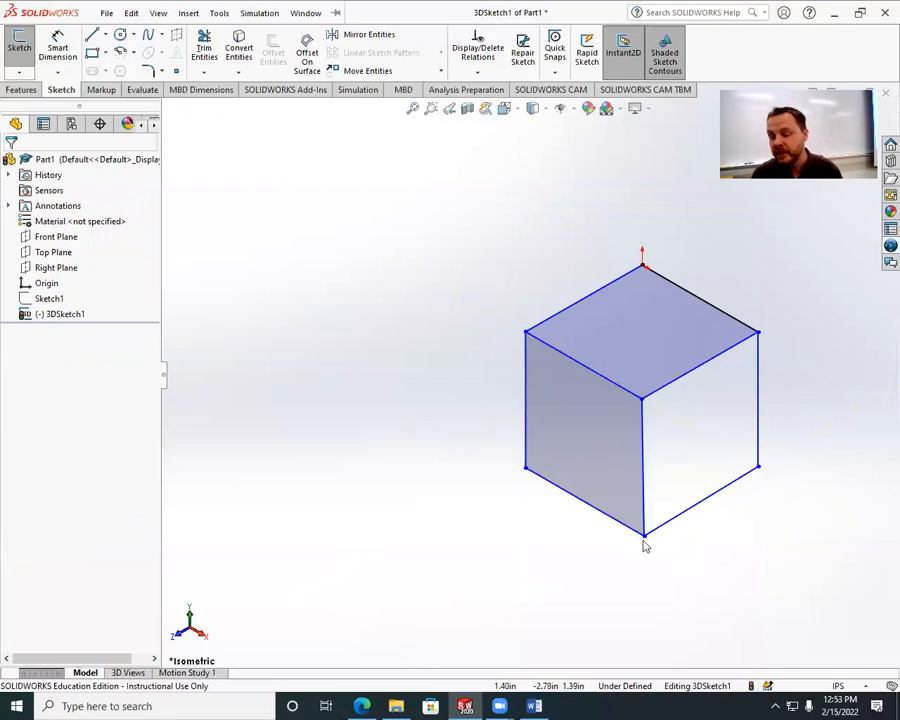
Dimension the top face's left rear edge as 2 in
{"action": "scroll", "coordinate": [643, 540], "scroll_direction": "down", "scroll_amount": 5}
{"action": "scroll", "coordinate": [618, 498], "scroll_direction": "down", "scroll_amount": 5}
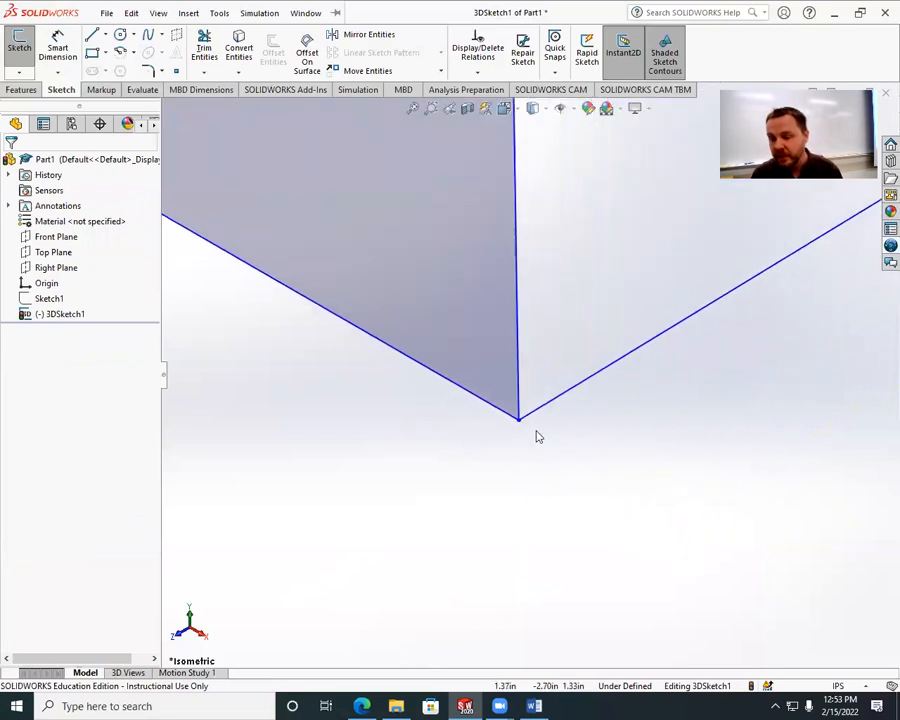
{"action": "scroll", "coordinate": [518, 439], "scroll_direction": "up", "scroll_amount": 8}
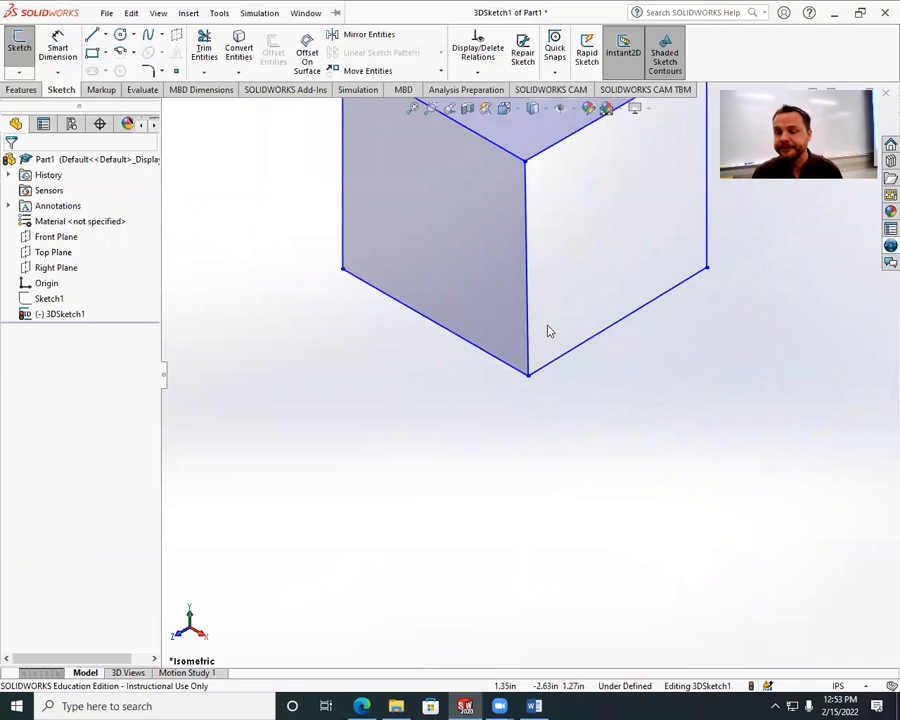
{"action": "scroll", "coordinate": [569, 261], "scroll_direction": "down", "scroll_amount": 3}
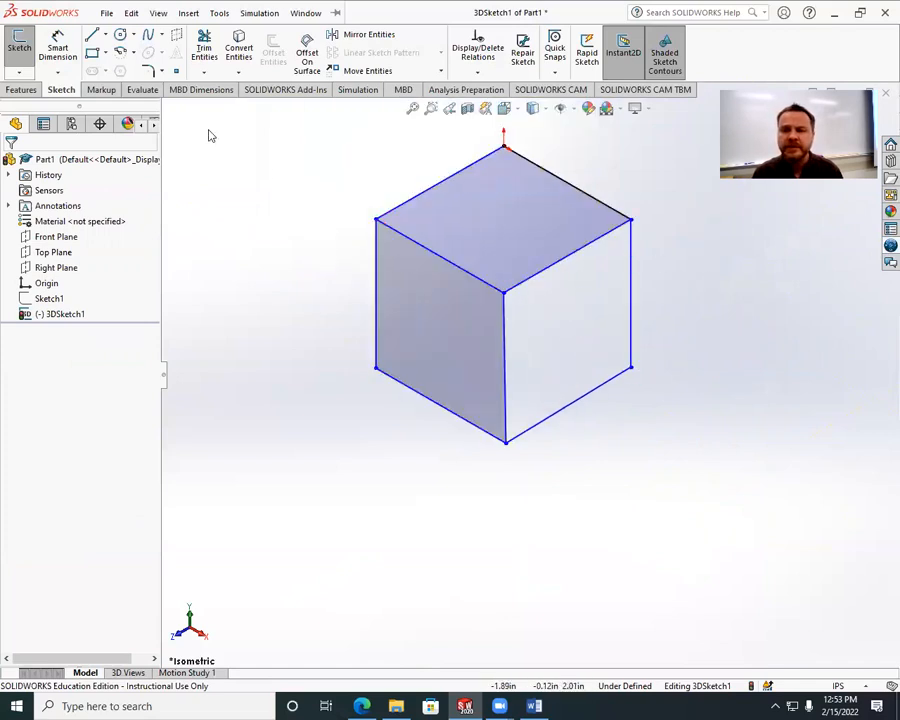
{"action": "left_click", "coordinate": [55, 40]}
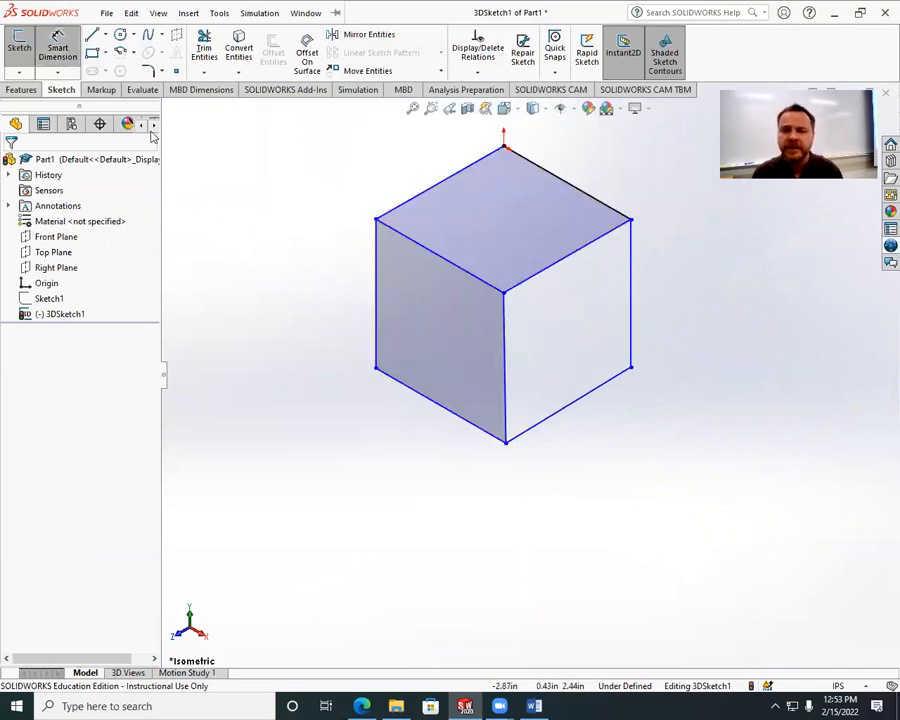
{"action": "left_click", "coordinate": [416, 203]}
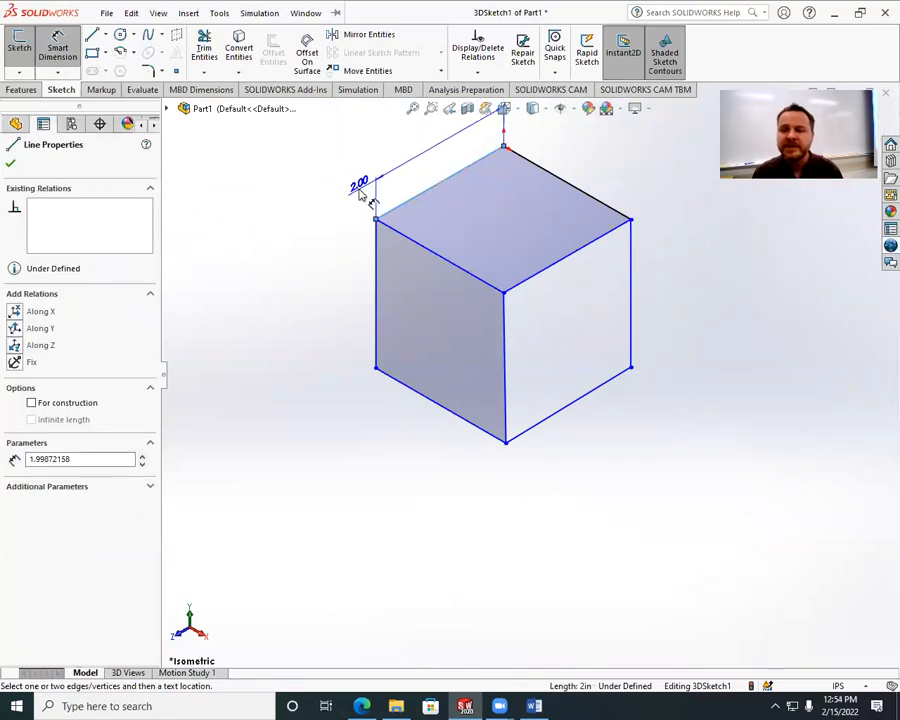
{"action": "left_click", "coordinate": [370, 200]}
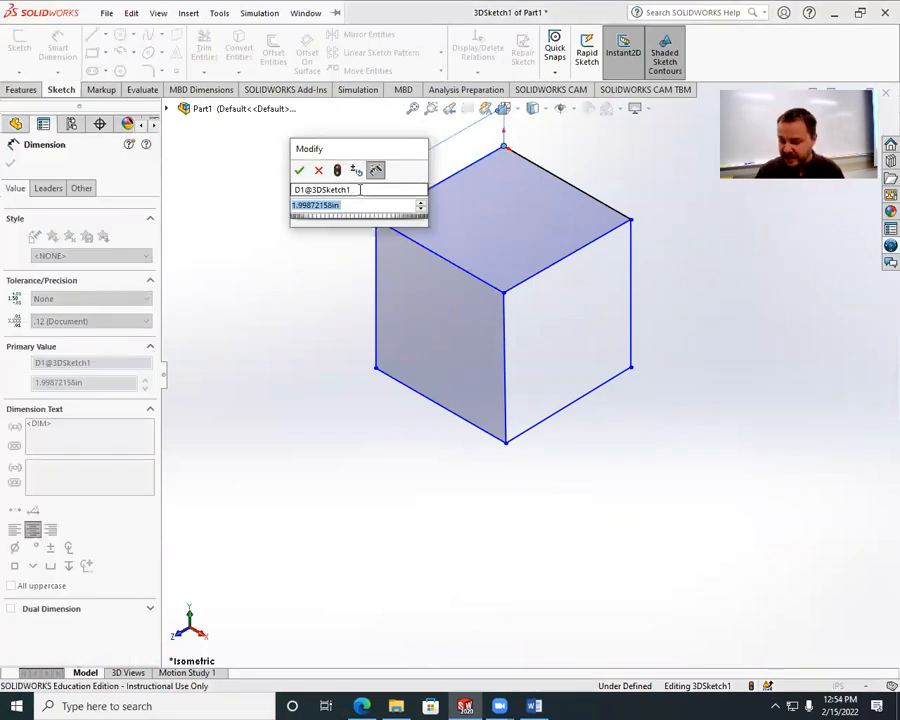
{"action": "type", "text": "2"}
{"action": "key", "text": "Return"}
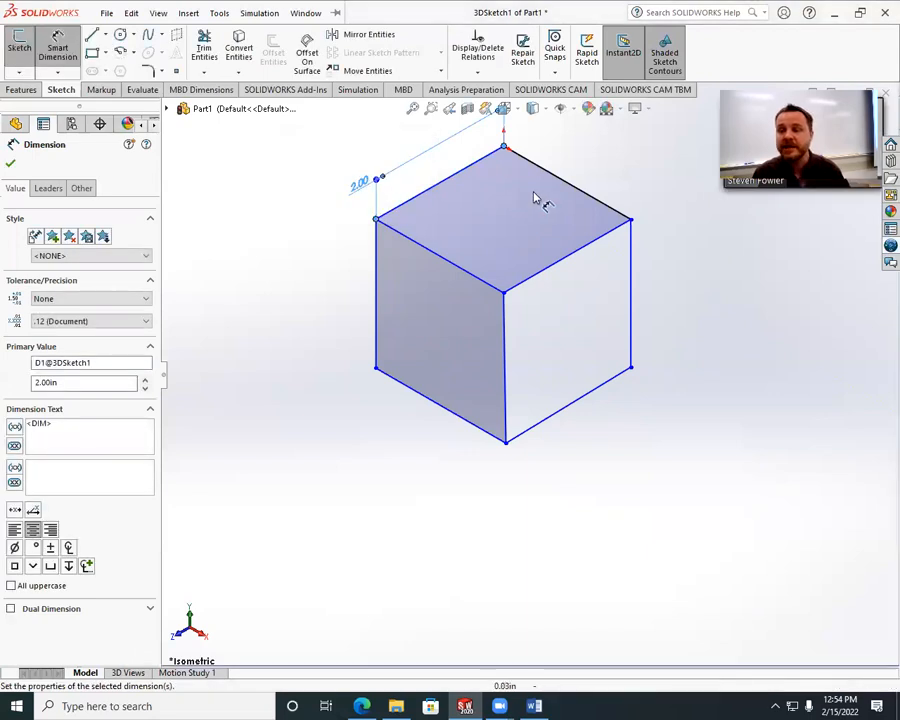
Dimension the top face's right rear edge, running along X from the origin, as 2 in
{"action": "left_click", "coordinate": [585, 197]}
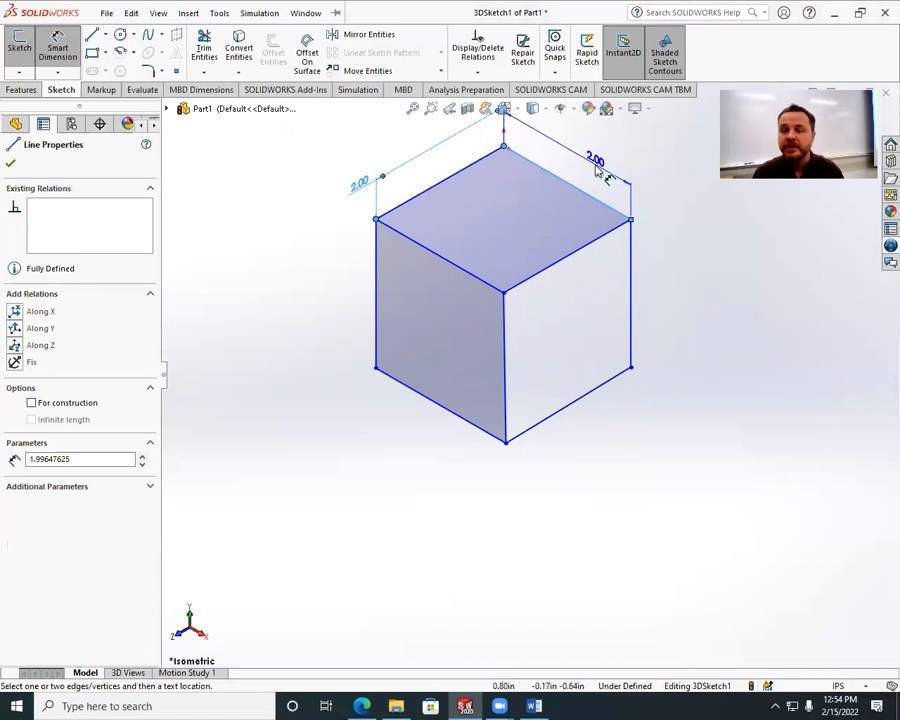
{"action": "left_click", "coordinate": [597, 170]}
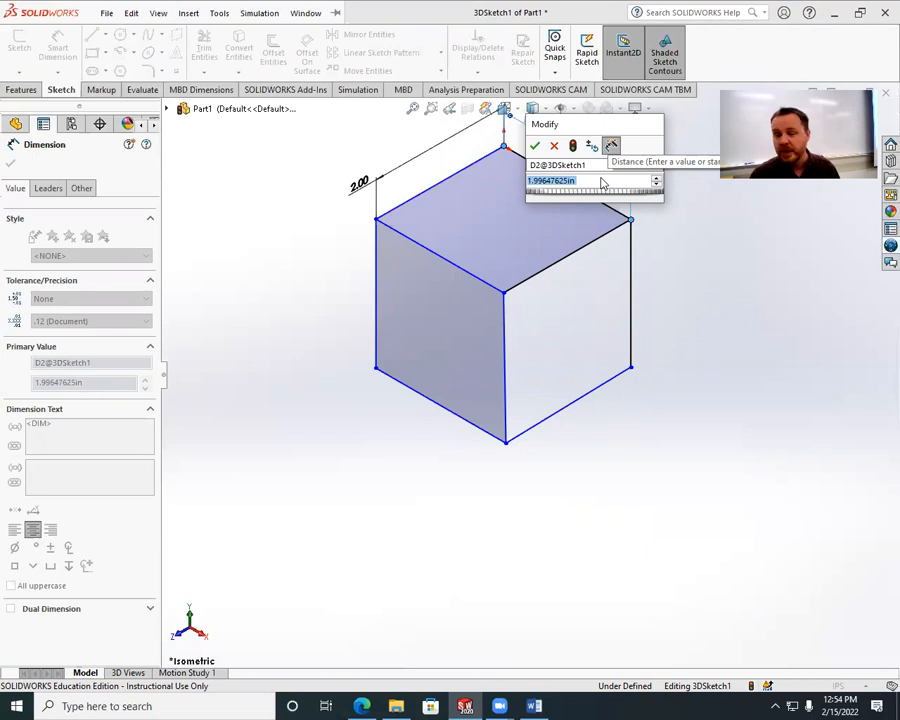
{"action": "type", "text": "2"}
{"action": "key", "text": "Return"}
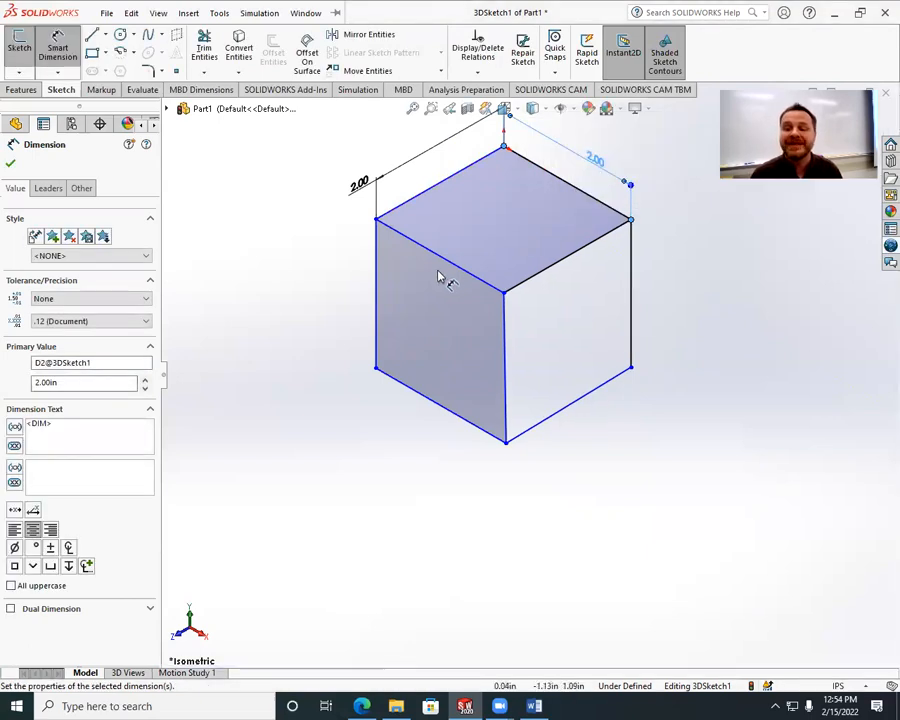
Dimension the front face's left vertical edge as 2 in and finish dimensioning
{"action": "left_click", "coordinate": [379, 313]}
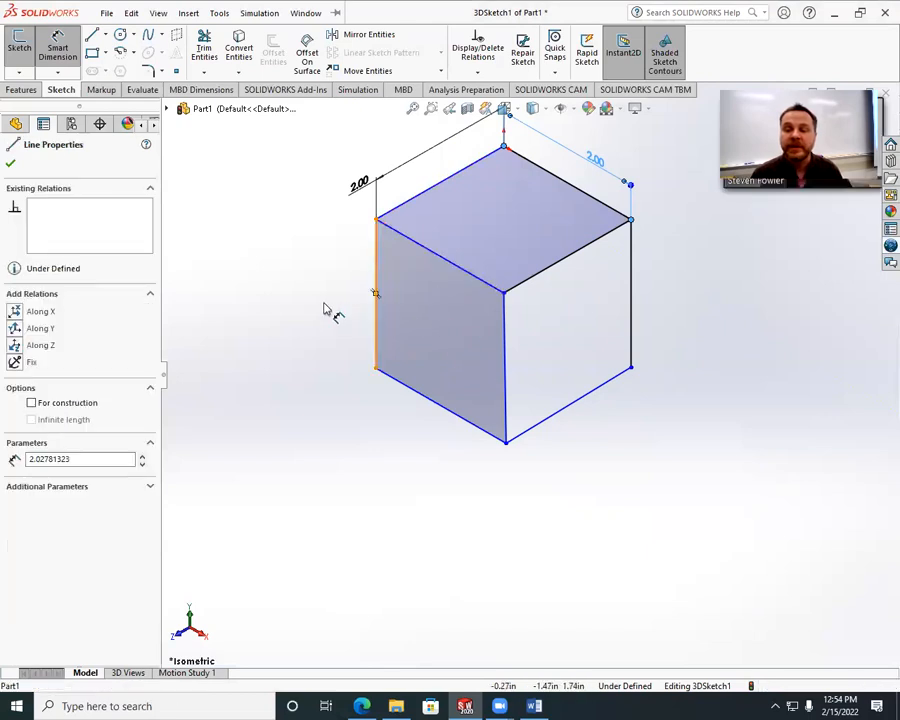
{"action": "left_click", "coordinate": [303, 305]}
{"action": "type", "text": "2"}
{"action": "key", "text": "Return"}
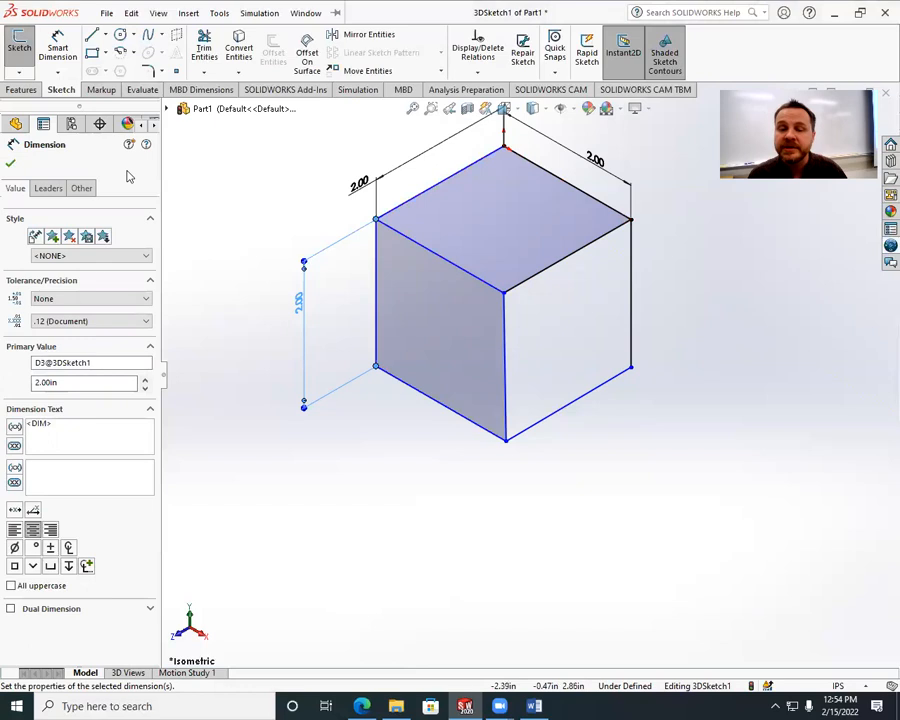
{"action": "left_click", "coordinate": [12, 166]}
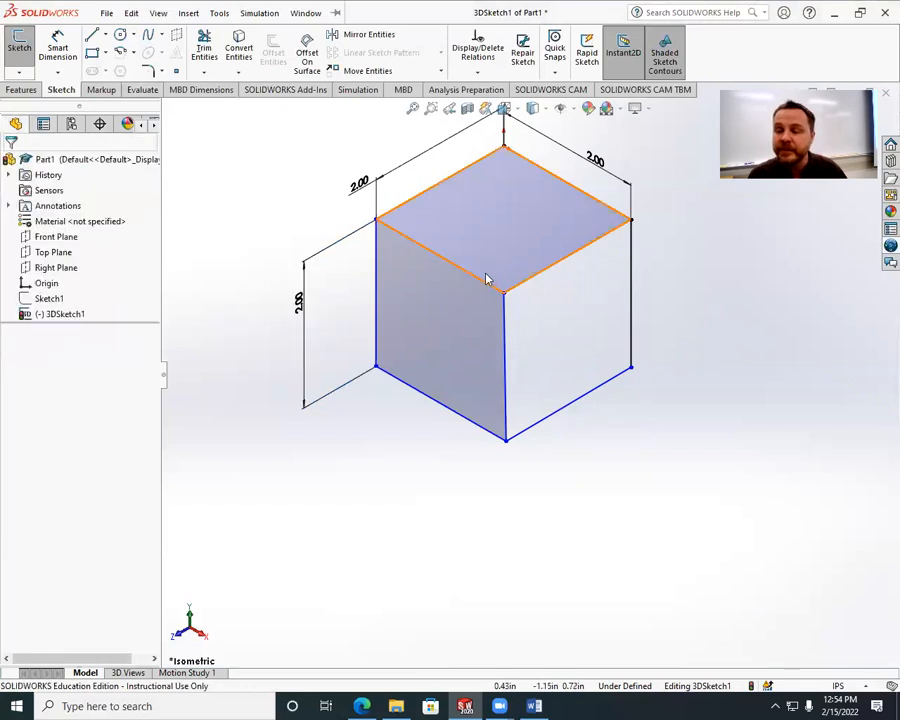
Inspect the existing relations of the top face's front edge and the front face's bottom edge
{"action": "left_click", "coordinate": [481, 285]}
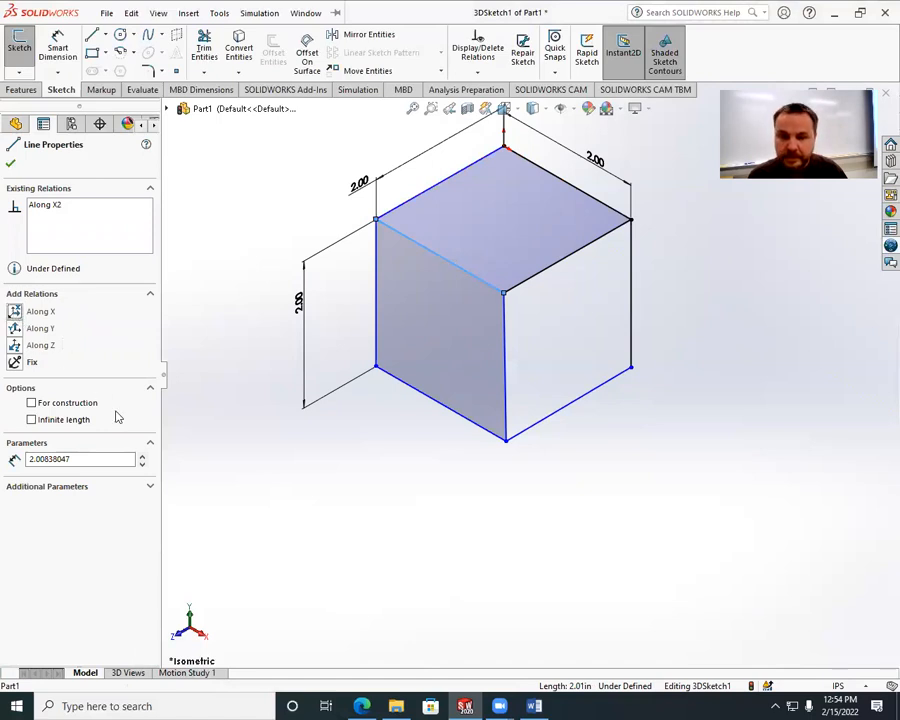
{"action": "left_click", "coordinate": [11, 166]}
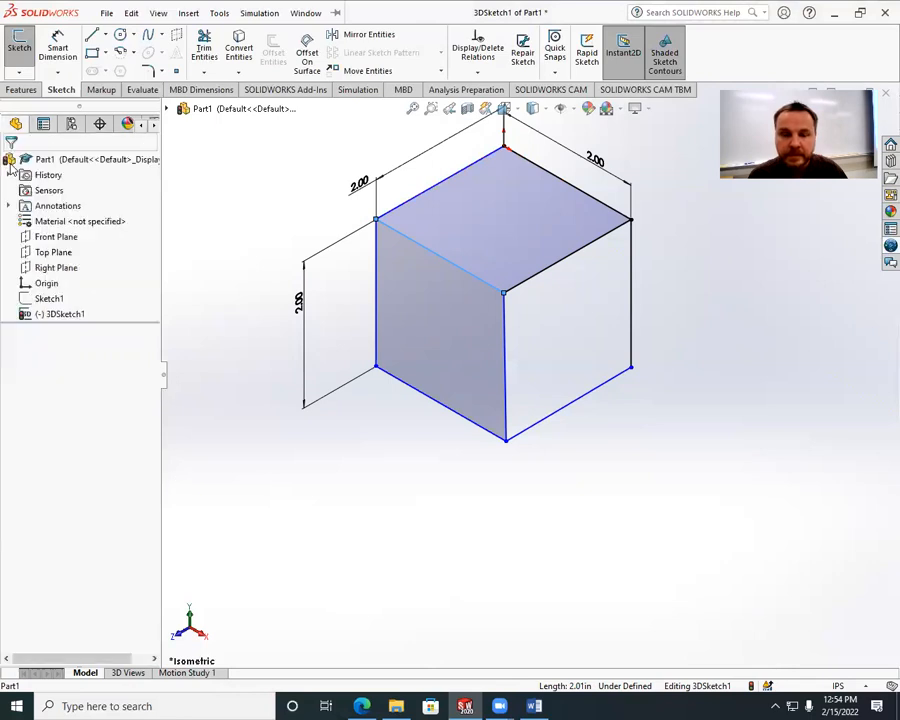
{"action": "left_click", "coordinate": [457, 421]}
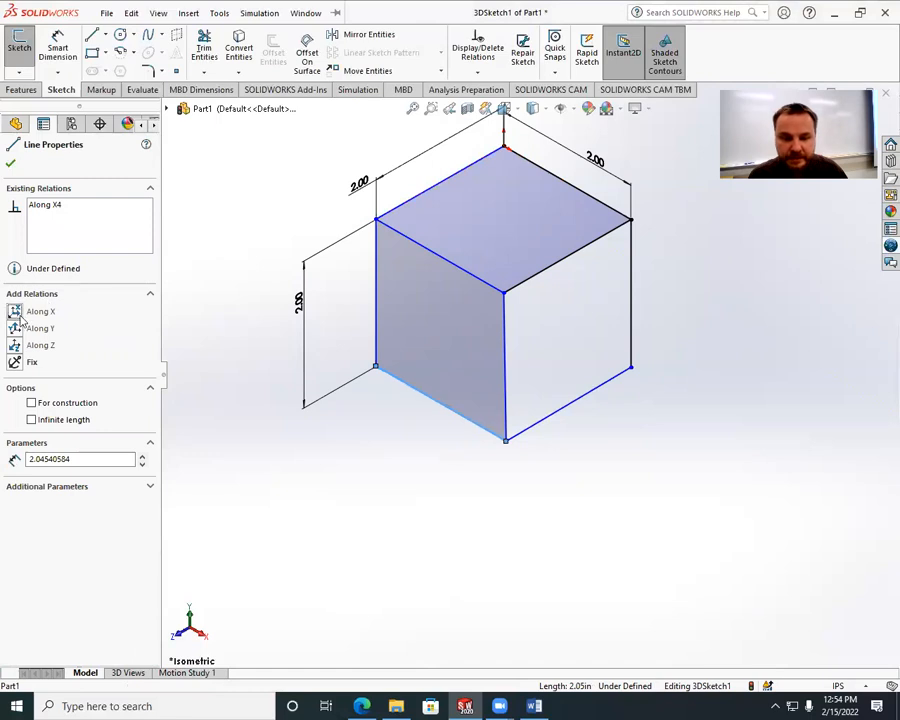
{"action": "left_click", "coordinate": [542, 532]}
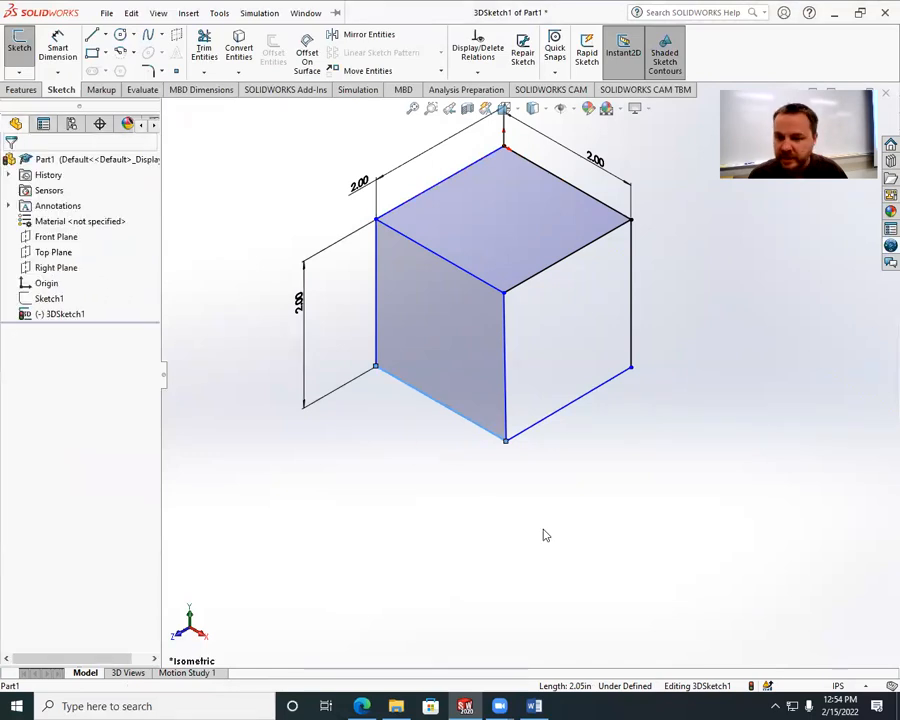
Try to constrain the cube's front vertical edge with Along Z and Along Y relations
{"action": "left_click", "coordinate": [506, 362]}
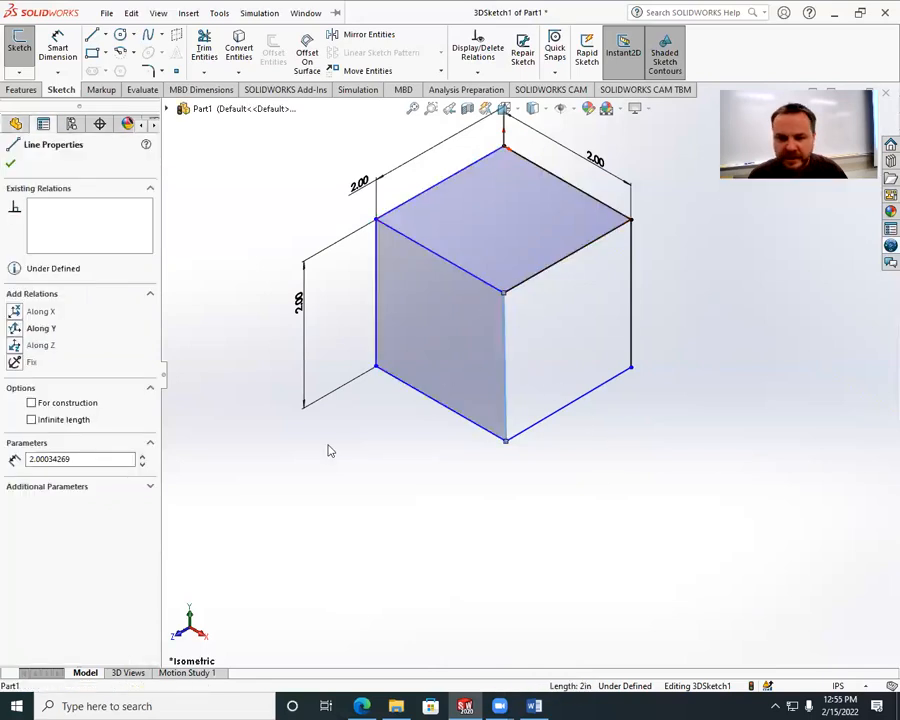
{"action": "left_click", "coordinate": [15, 346]}
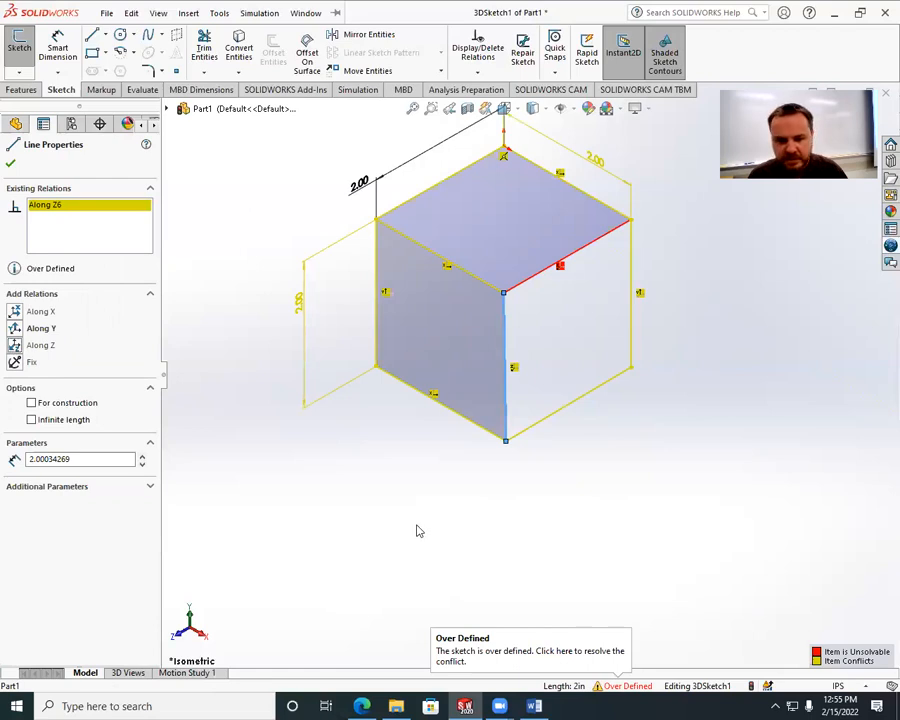
{"action": "left_click", "coordinate": [15, 330]}
Delete the conflicting Along Z and Along Y relations from the cube's front vertical edge
{"action": "left_click", "coordinate": [57, 220]}
{"action": "right_click", "coordinate": [57, 222]}
{"action": "left_click", "coordinate": [86, 228]}
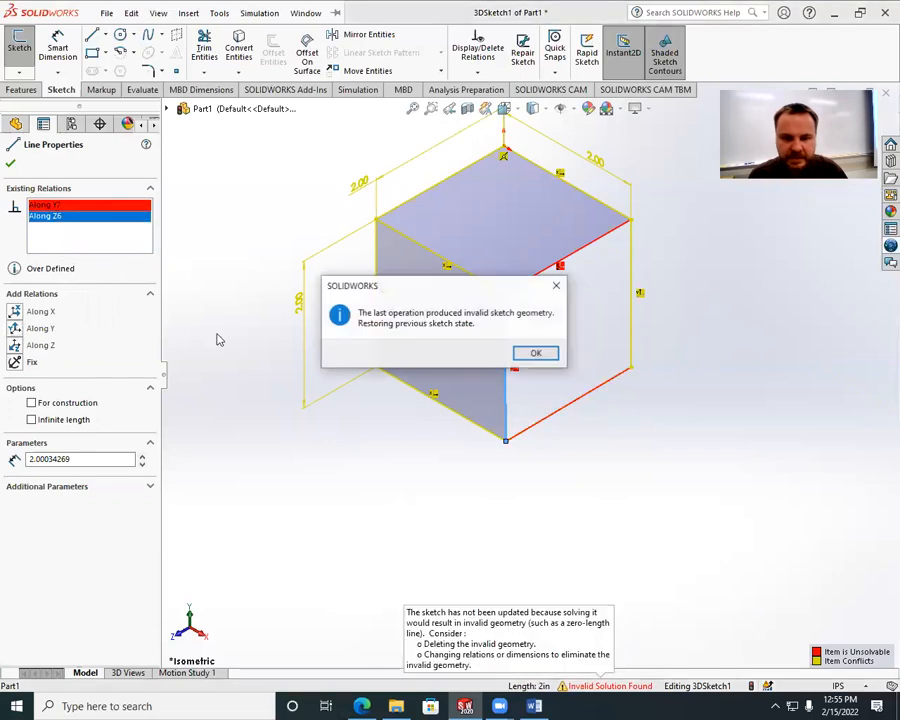
{"action": "left_click", "coordinate": [537, 353]}
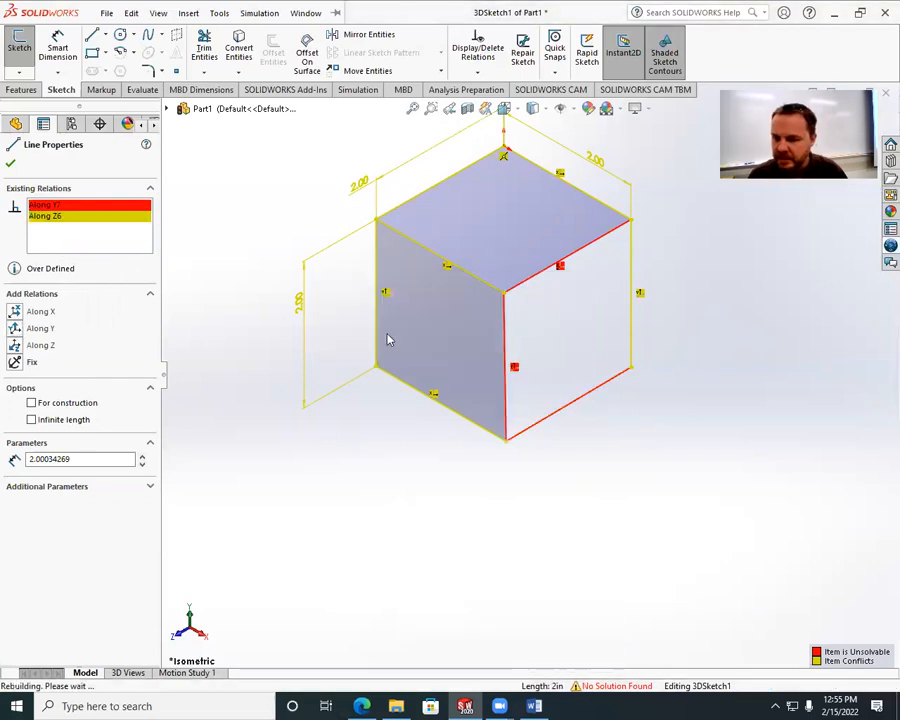
{"action": "right_click", "coordinate": [59, 215]}
{"action": "left_click", "coordinate": [92, 232]}
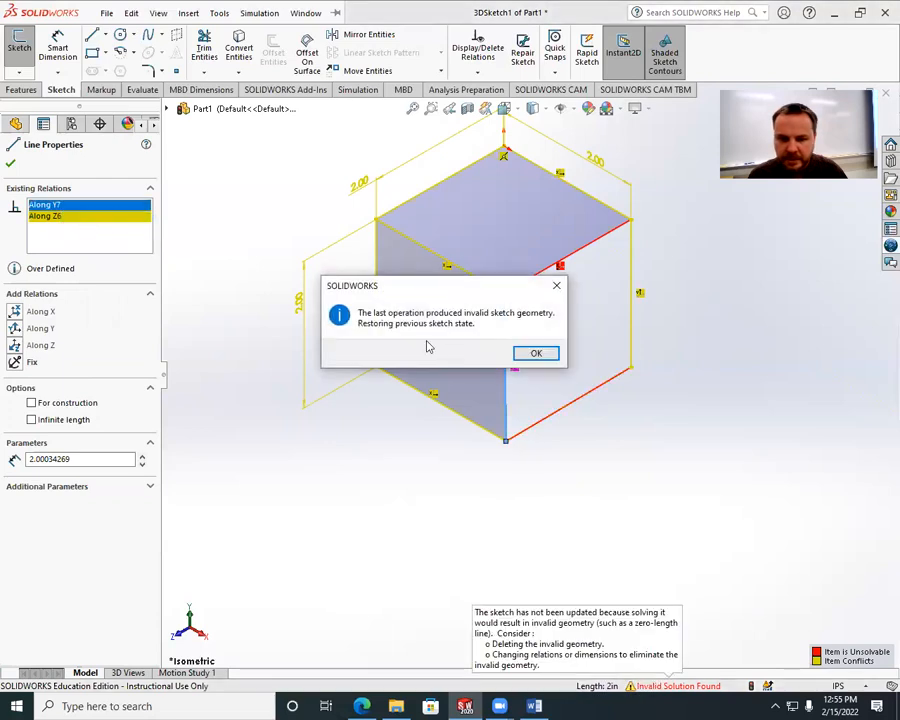
{"action": "left_click", "coordinate": [538, 355]}
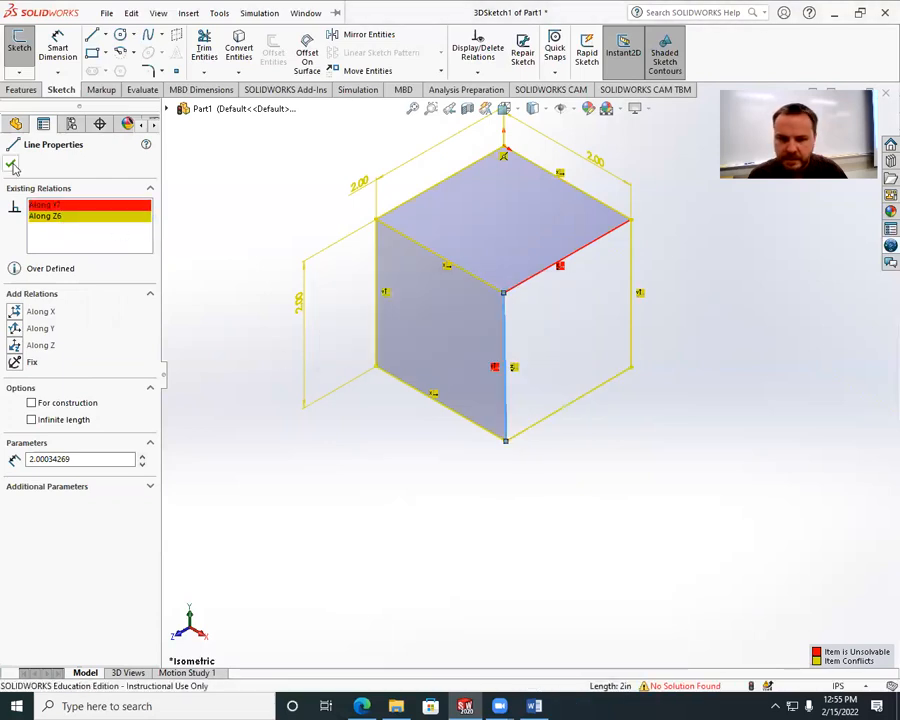
{"action": "left_click", "coordinate": [263, 380]}
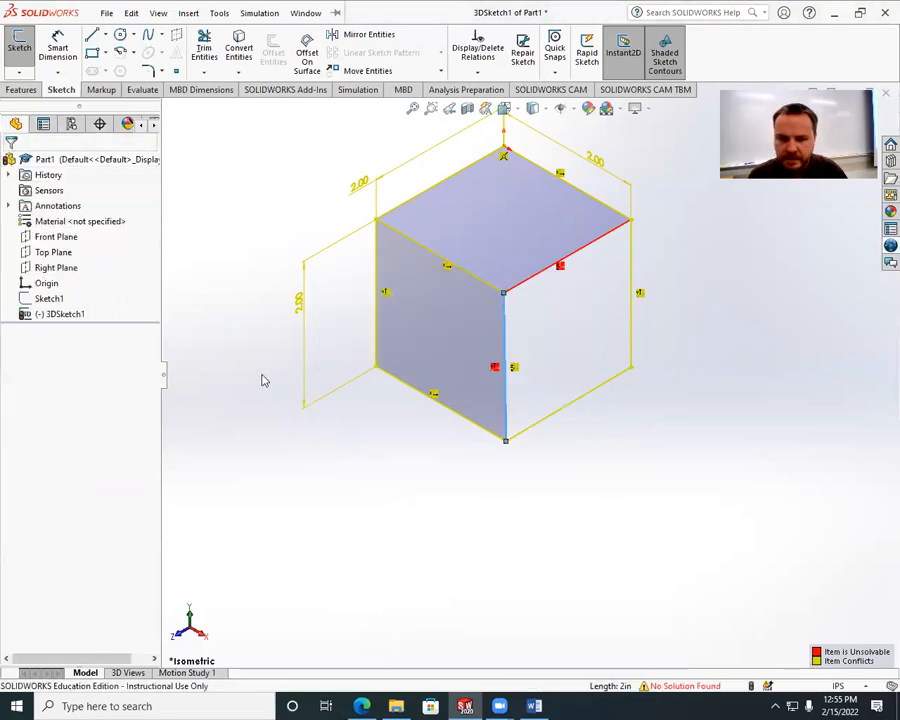
{"action": "left_click", "coordinate": [513, 369]}
{"action": "key", "text": "Delete"}
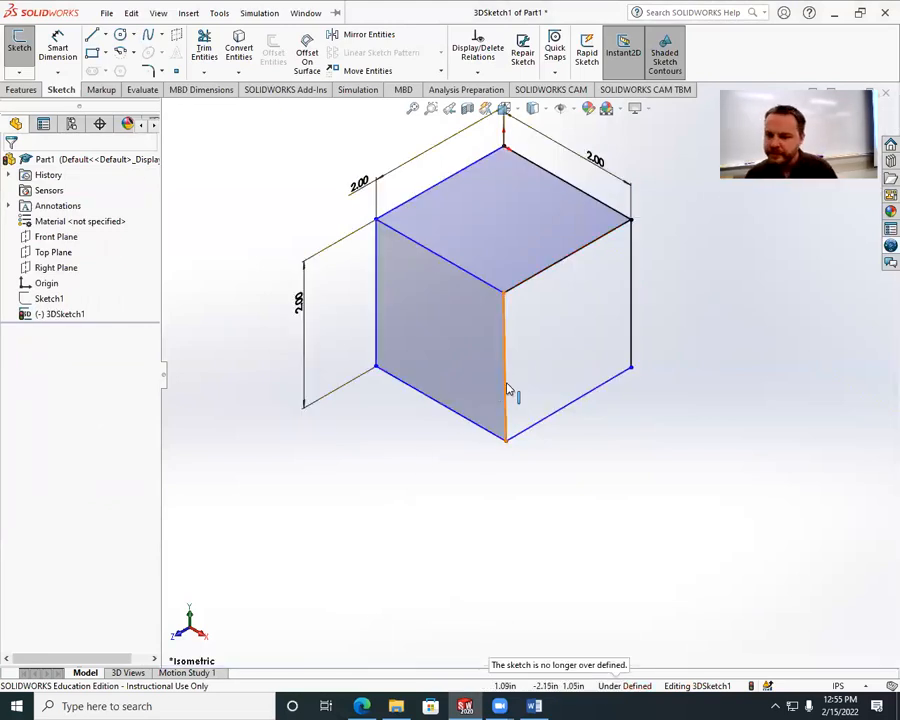
Try an Along Y relation alone on the cube's front vertical edge, delete it and clear the selection
{"action": "left_click", "coordinate": [507, 390]}
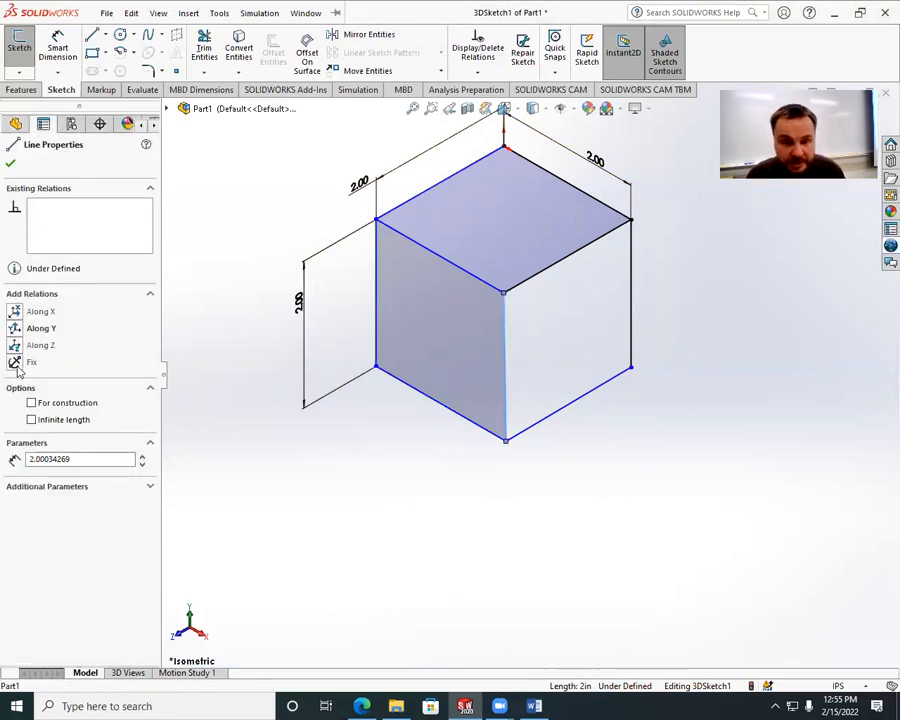
{"action": "left_click", "coordinate": [15, 329]}
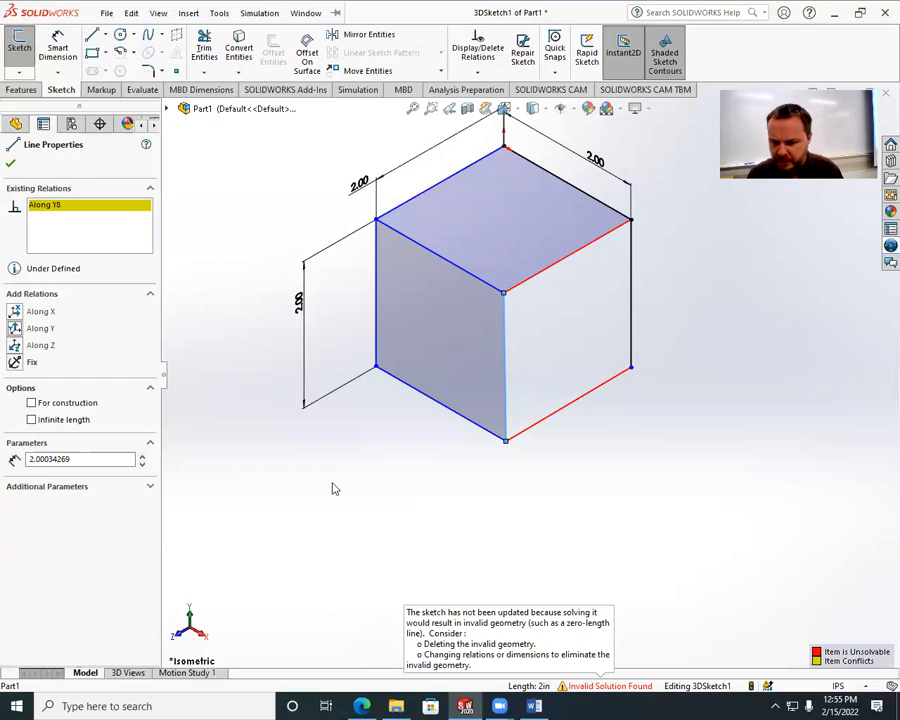
{"action": "left_click", "coordinate": [71, 208]}
{"action": "key", "text": "Delete"}
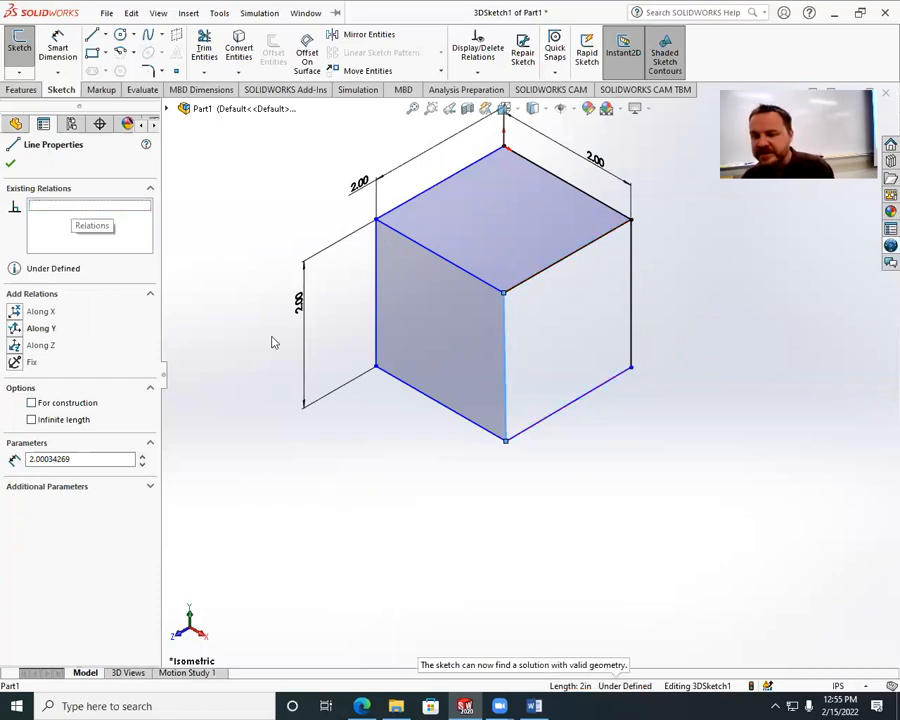
{"action": "left_click", "coordinate": [603, 415]}
{"action": "left_click", "coordinate": [106, 13]}
{"action": "mouse_move", "coordinate": [158, 14]}
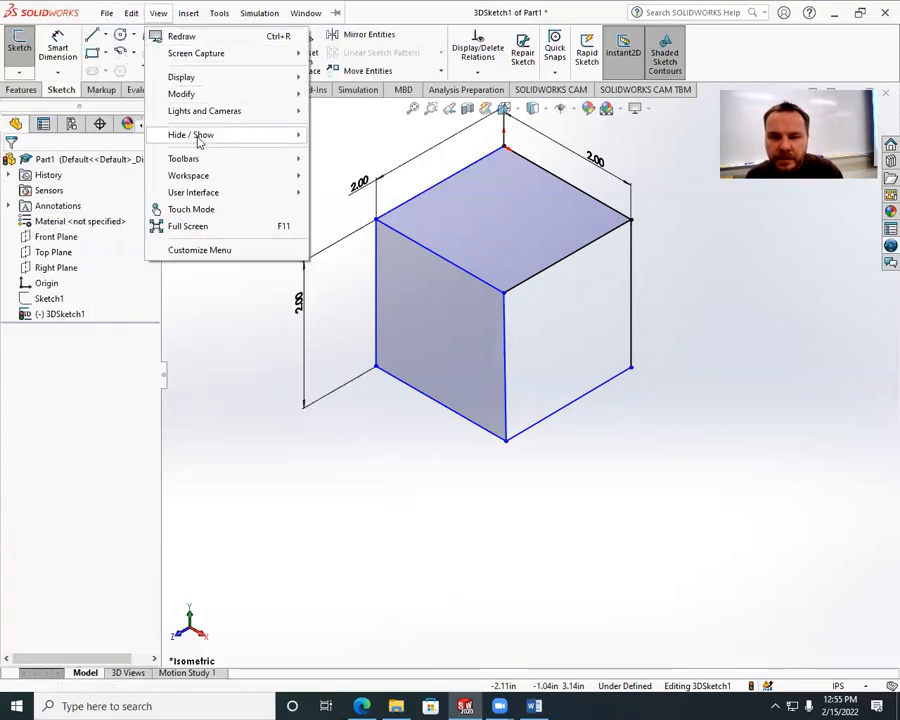
{"action": "mouse_move", "coordinate": [198, 140]}
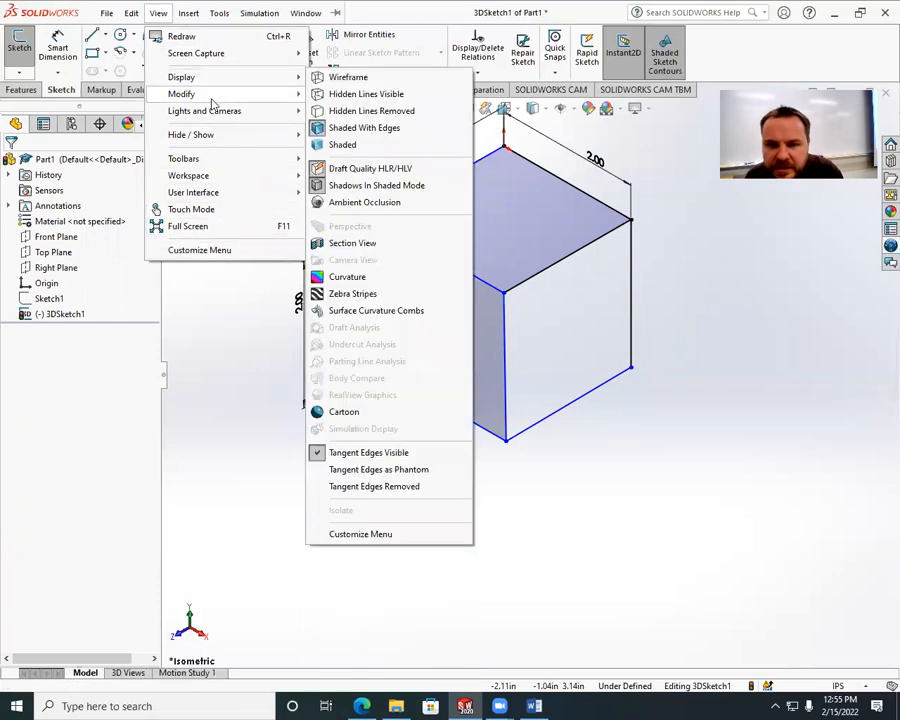
{"action": "mouse_move", "coordinate": [215, 78]}
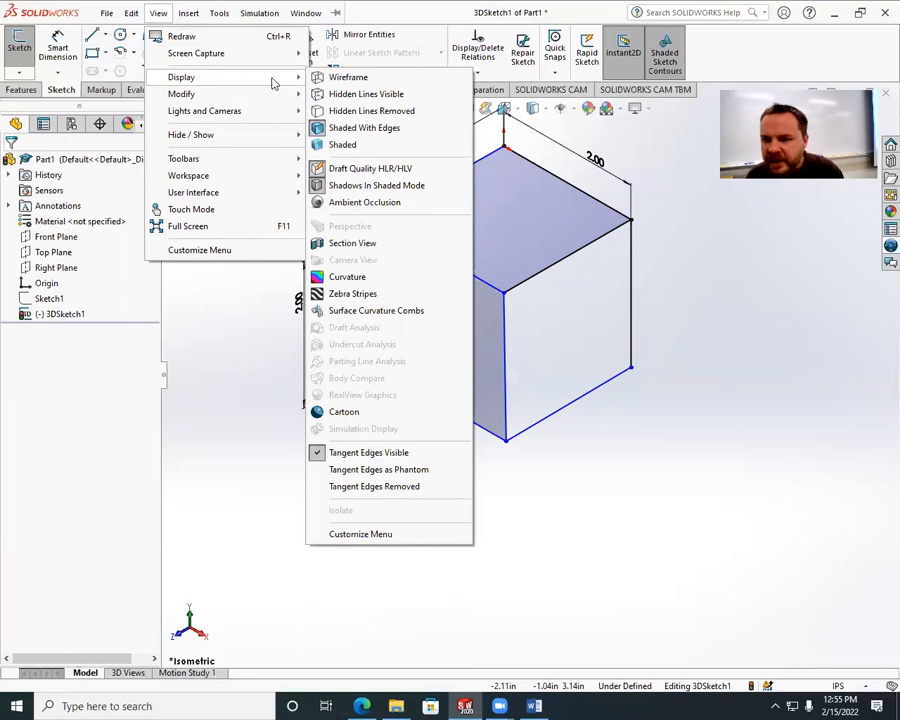
{"action": "left_click", "coordinate": [757, 420]}
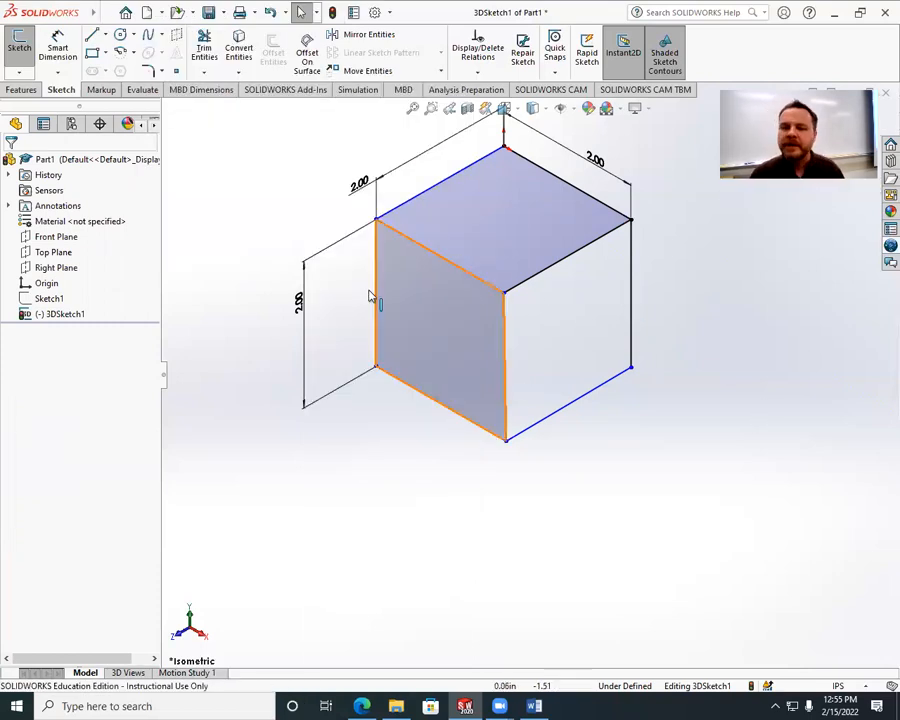
Retry the Along Y relation on the front vertical edge and remove it again
{"action": "left_click", "coordinate": [507, 352]}
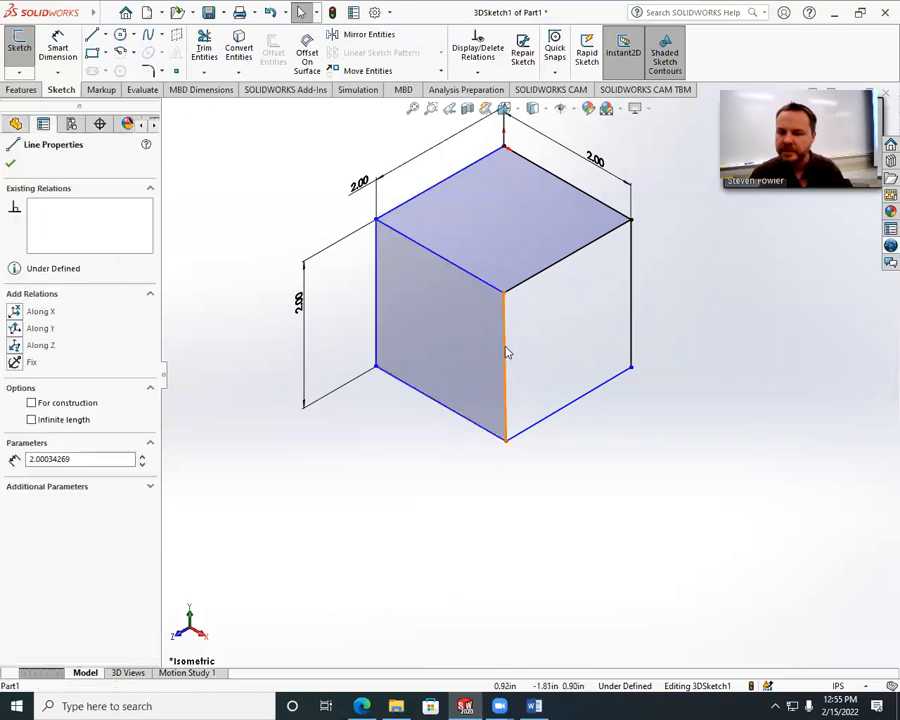
{"action": "left_click", "coordinate": [15, 328]}
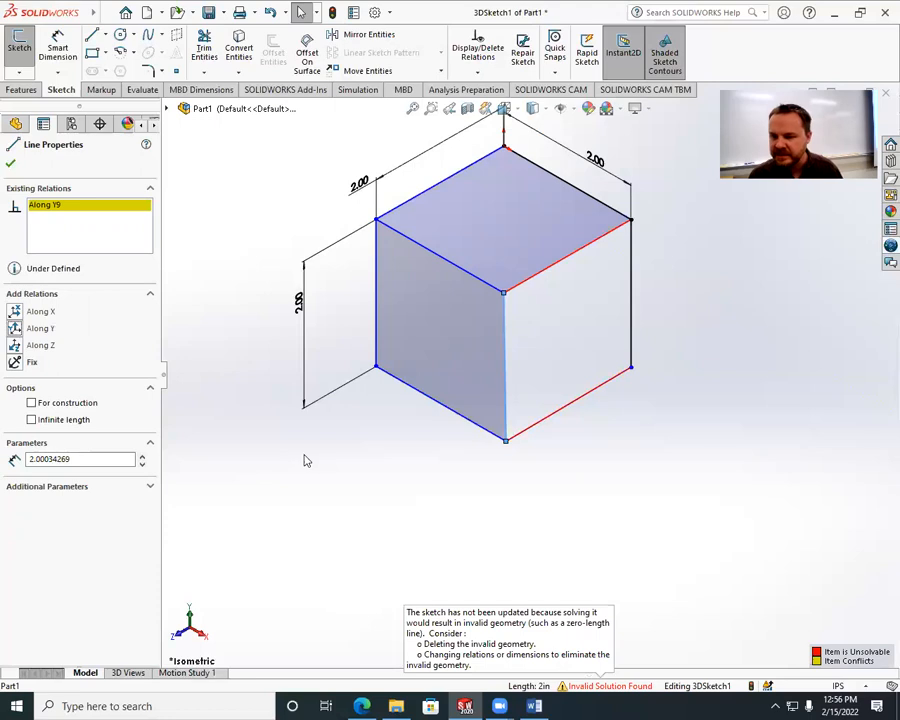
{"action": "left_click", "coordinate": [66, 205]}
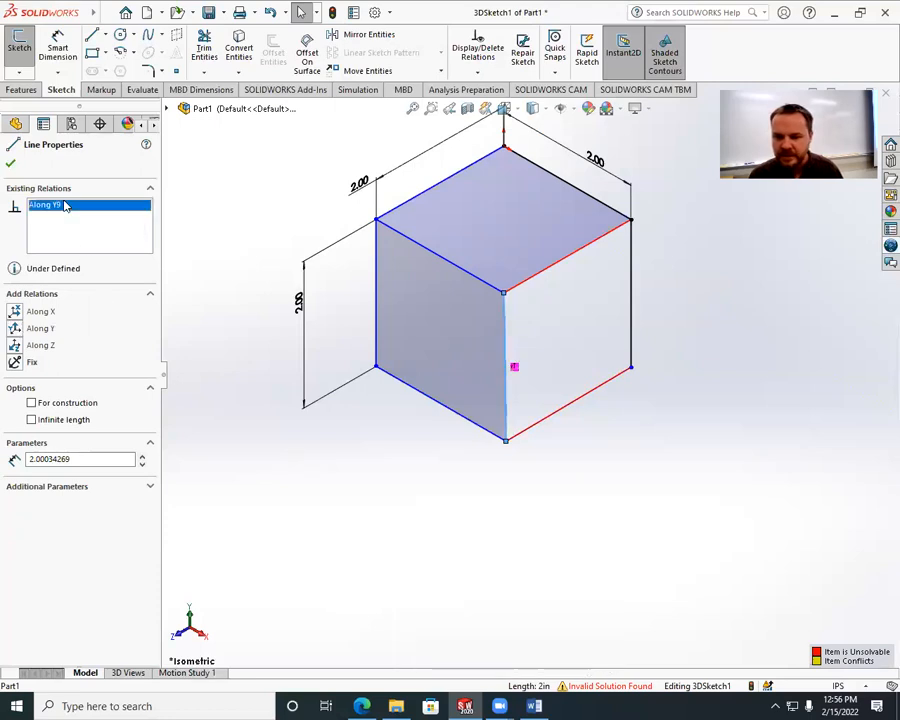
{"action": "right_click", "coordinate": [65, 205]}
{"action": "left_click", "coordinate": [97, 225]}
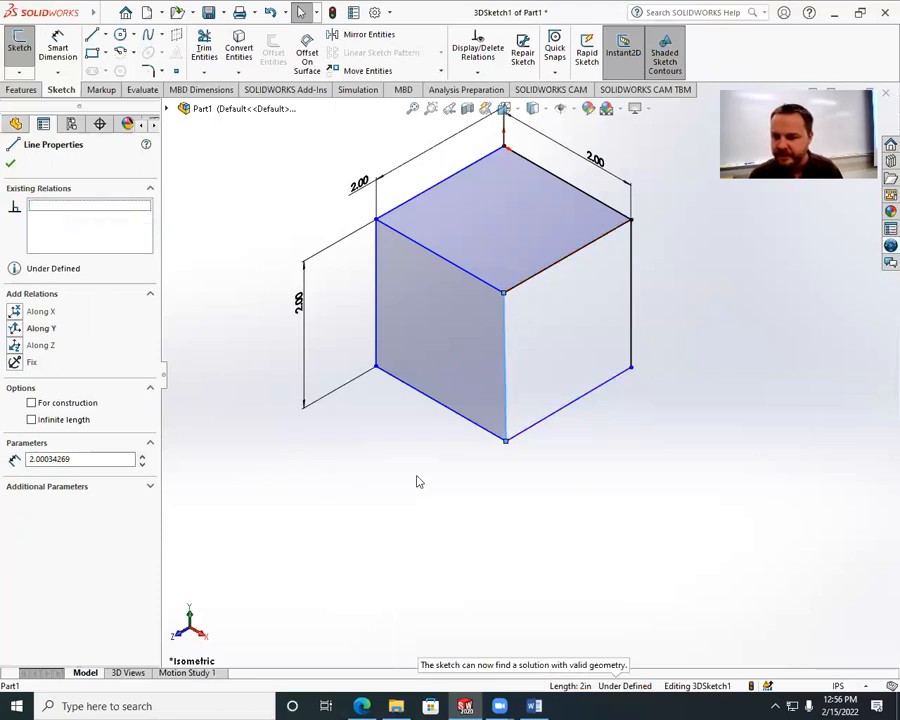
Check which relations are applied to the front face's bottom edge
{"action": "left_click", "coordinate": [481, 436]}
{"action": "left_click", "coordinate": [481, 428]}
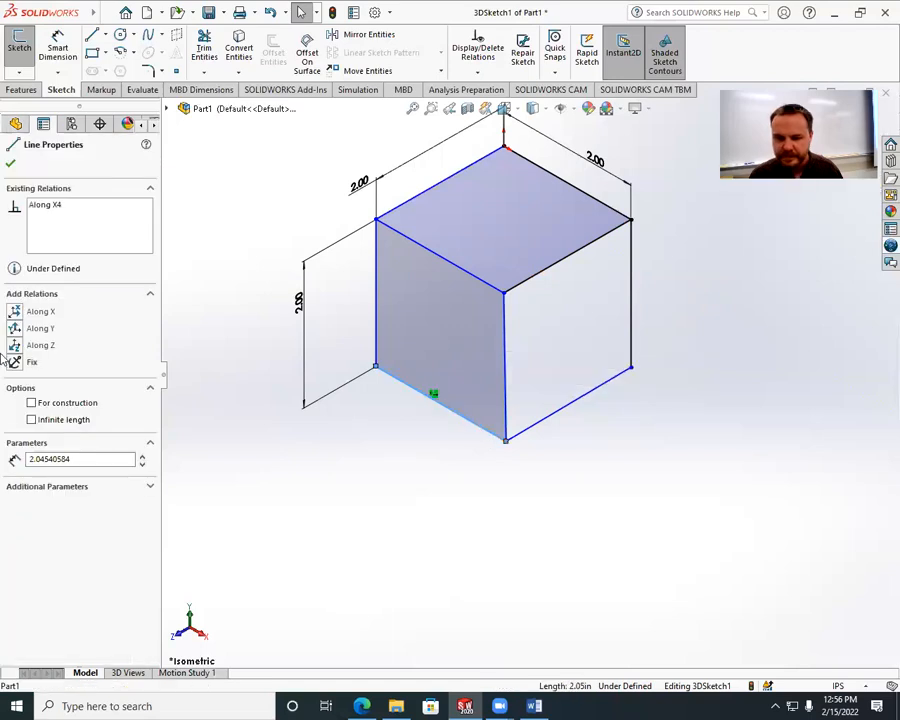
{"action": "left_click", "coordinate": [10, 163]}
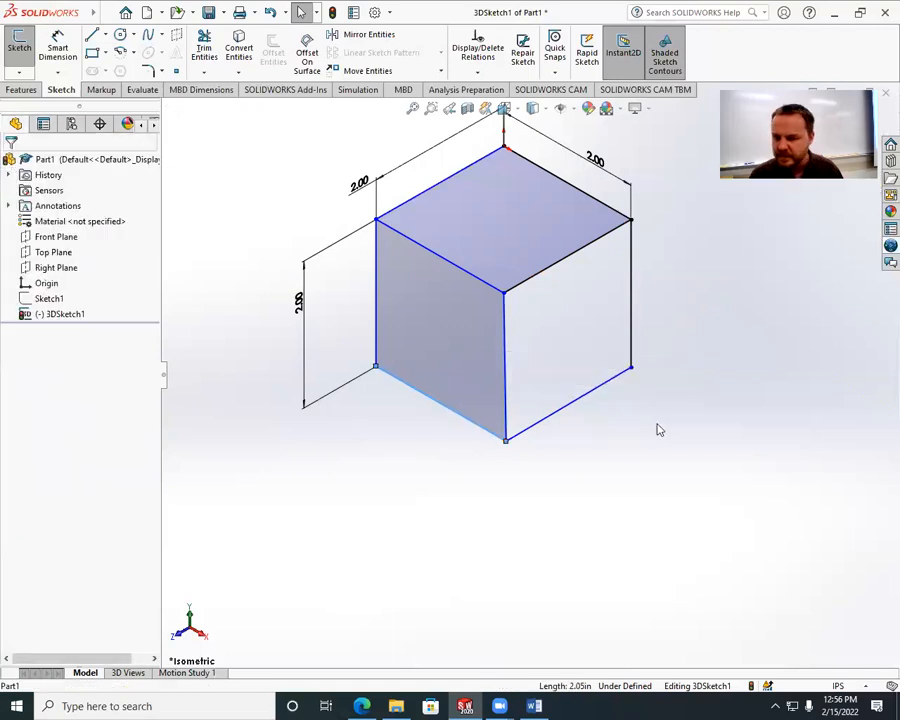
Try an Along X relation on the right face's bottom edge, delete it and clear the selection
{"action": "left_click", "coordinate": [595, 399]}
{"action": "left_click", "coordinate": [13, 313]}
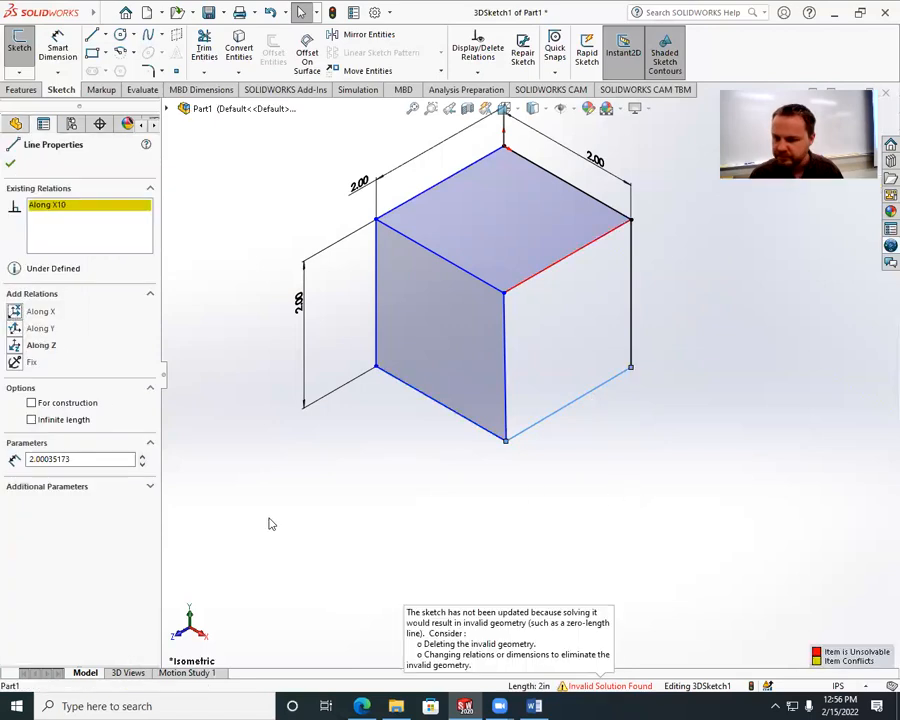
{"action": "left_click", "coordinate": [53, 210]}
{"action": "right_click", "coordinate": [54, 210]}
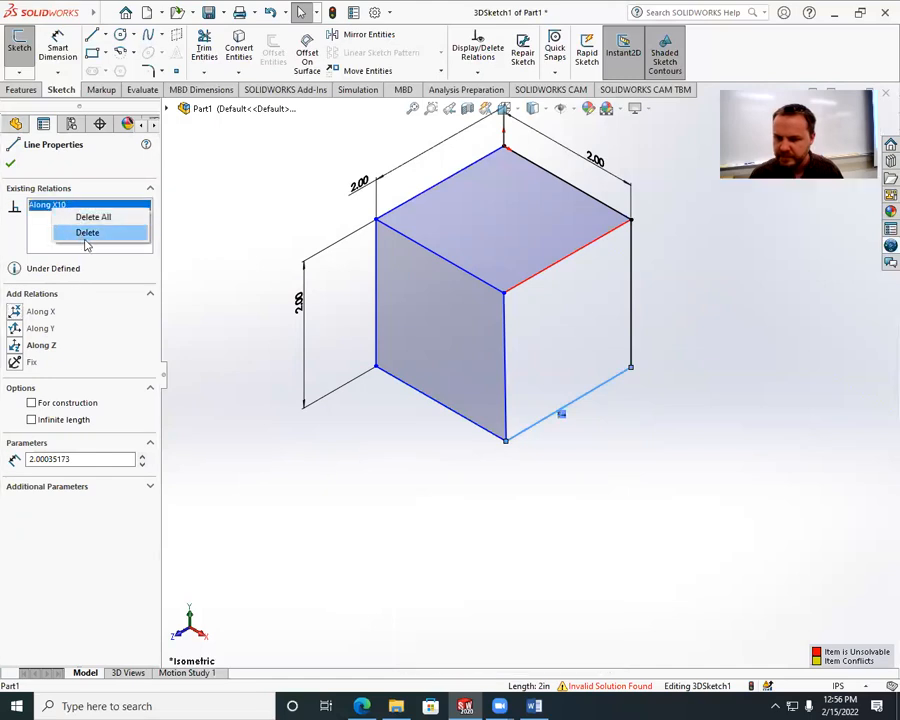
{"action": "left_click", "coordinate": [88, 232]}
{"action": "left_click", "coordinate": [430, 483]}
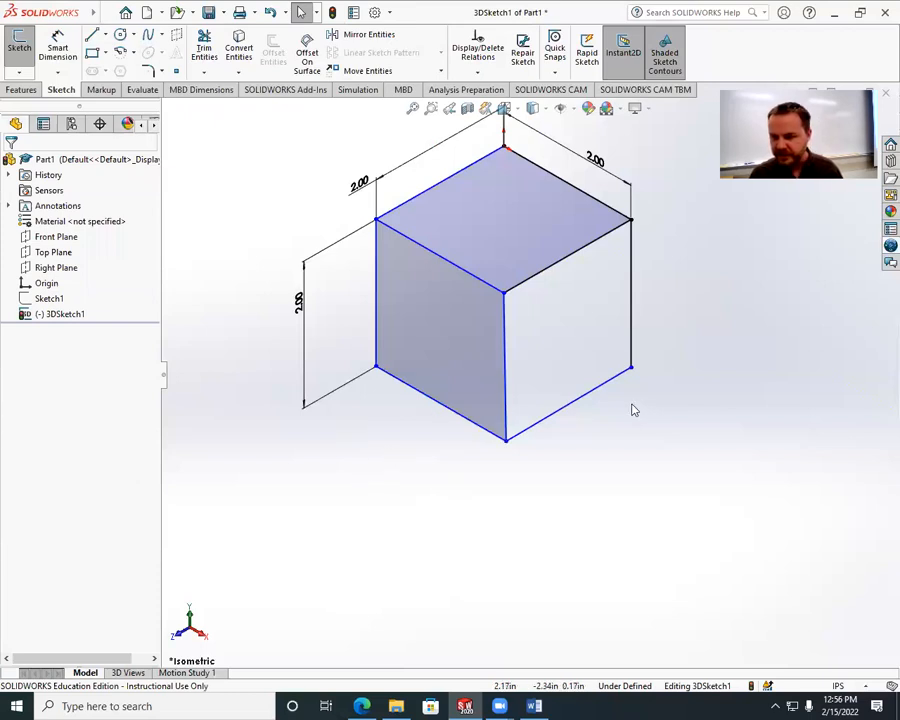
Review the sketch's Overdefining/Not Solved relations with Display/Delete Relations and close the list
{"action": "scroll", "coordinate": [590, 365], "scroll_direction": "up", "scroll_amount": 1}
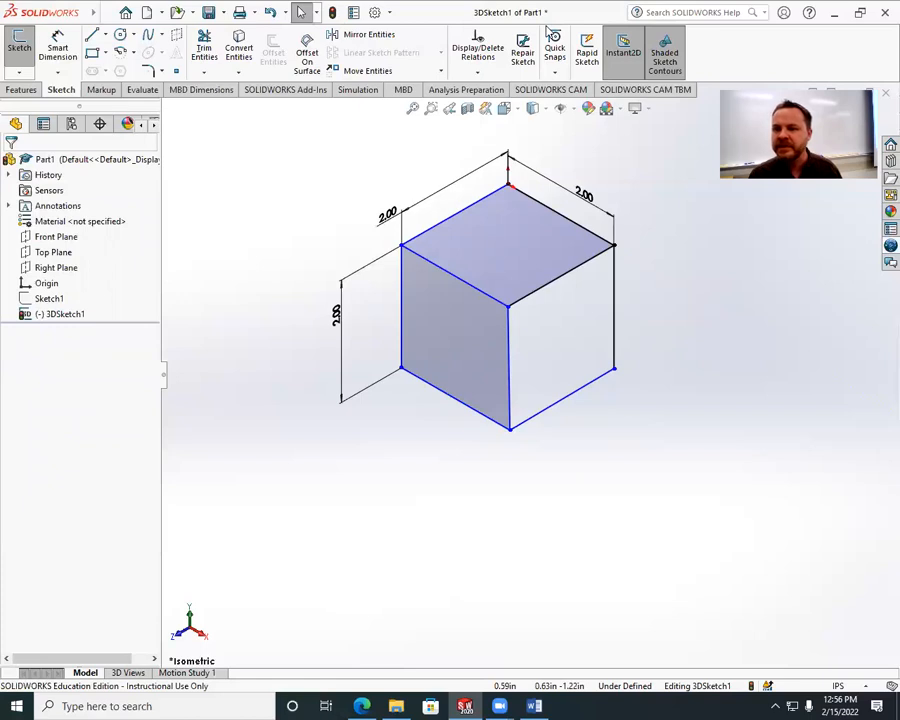
{"action": "left_click", "coordinate": [478, 50]}
{"action": "left_click", "coordinate": [482, 72]}
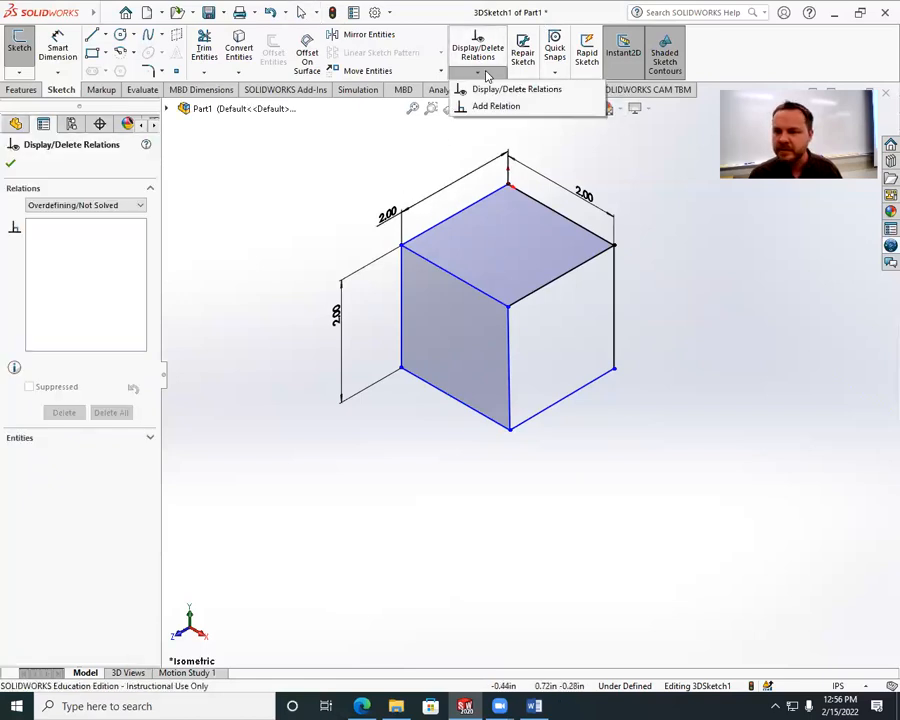
{"action": "left_click", "coordinate": [487, 76]}
{"action": "left_click", "coordinate": [489, 50]}
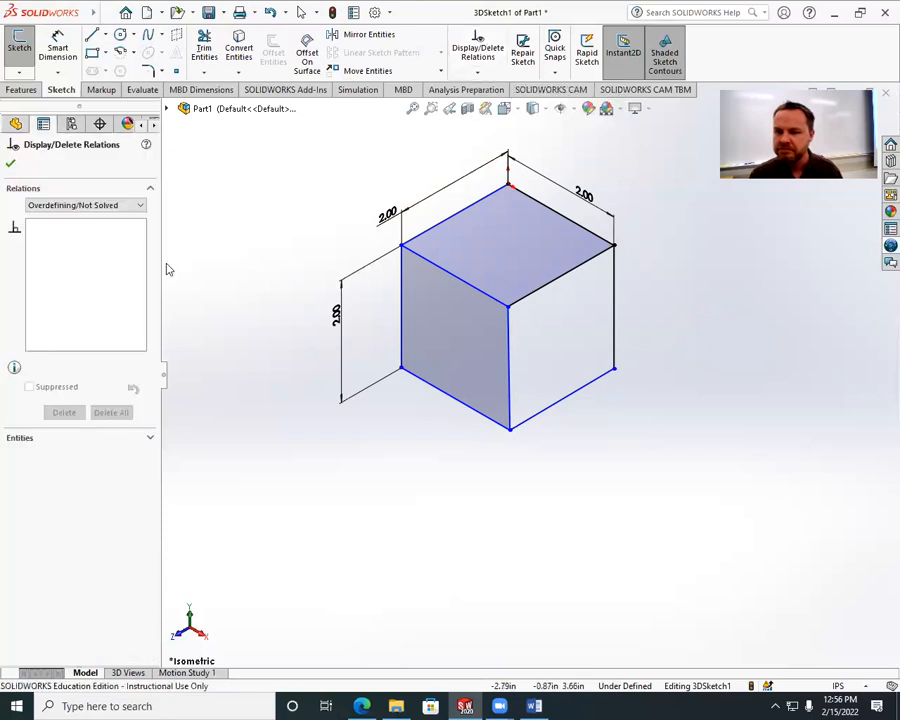
{"action": "left_click", "coordinate": [10, 163]}
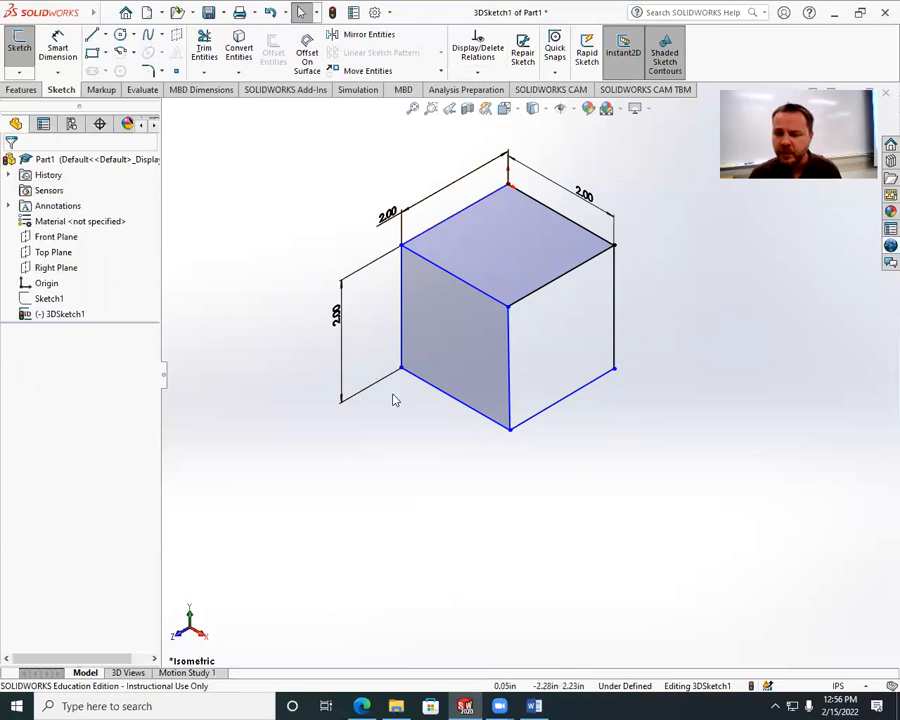
Exit the 3D sketch of the cube and deselect it
{"action": "left_click", "coordinate": [18, 74]}
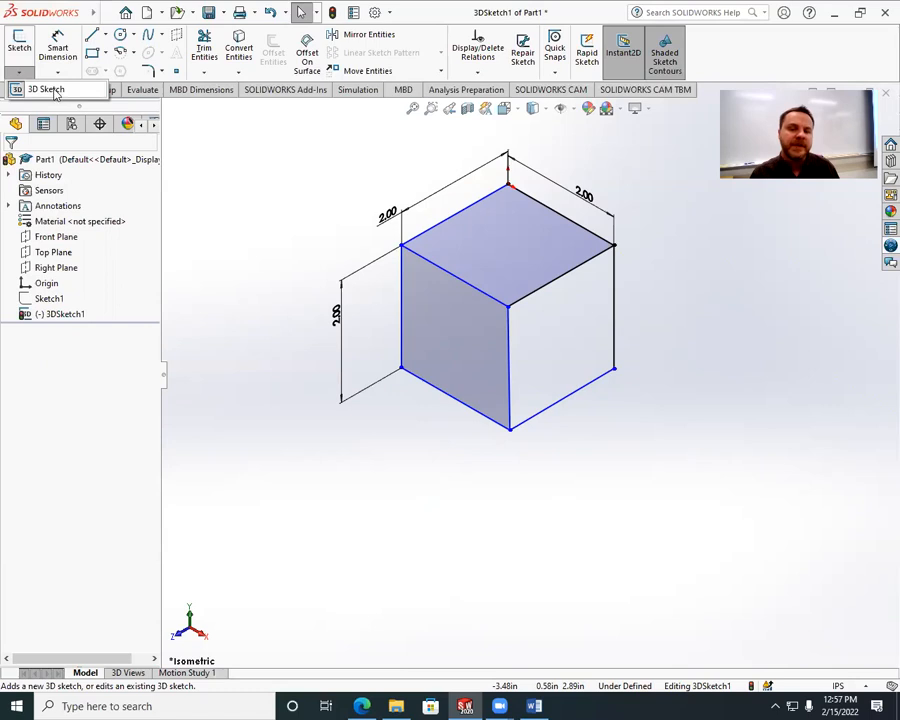
{"action": "left_click", "coordinate": [46, 90]}
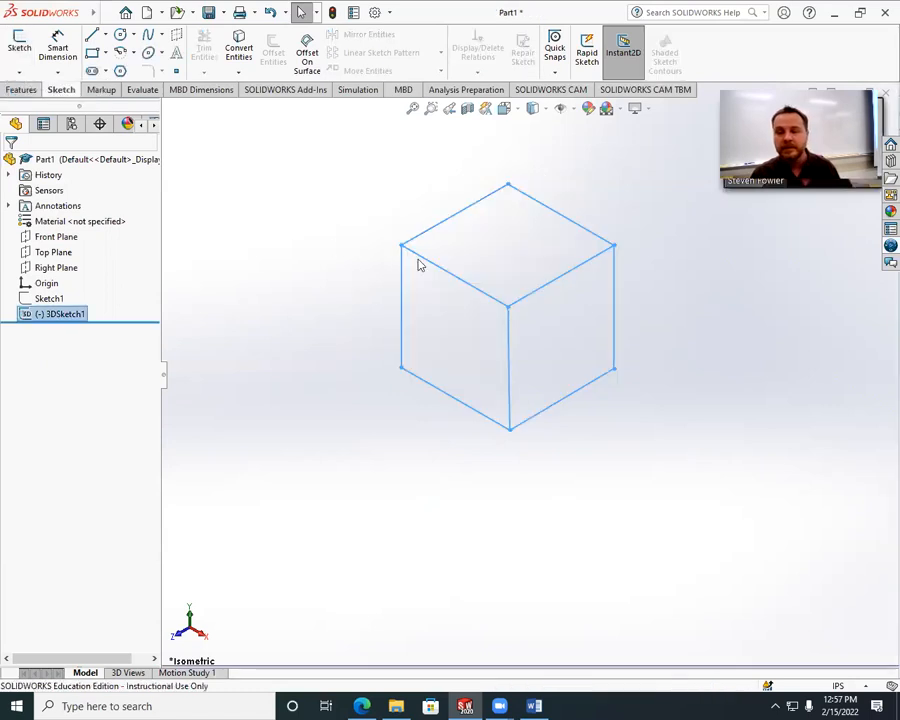
{"action": "left_click", "coordinate": [672, 321]}
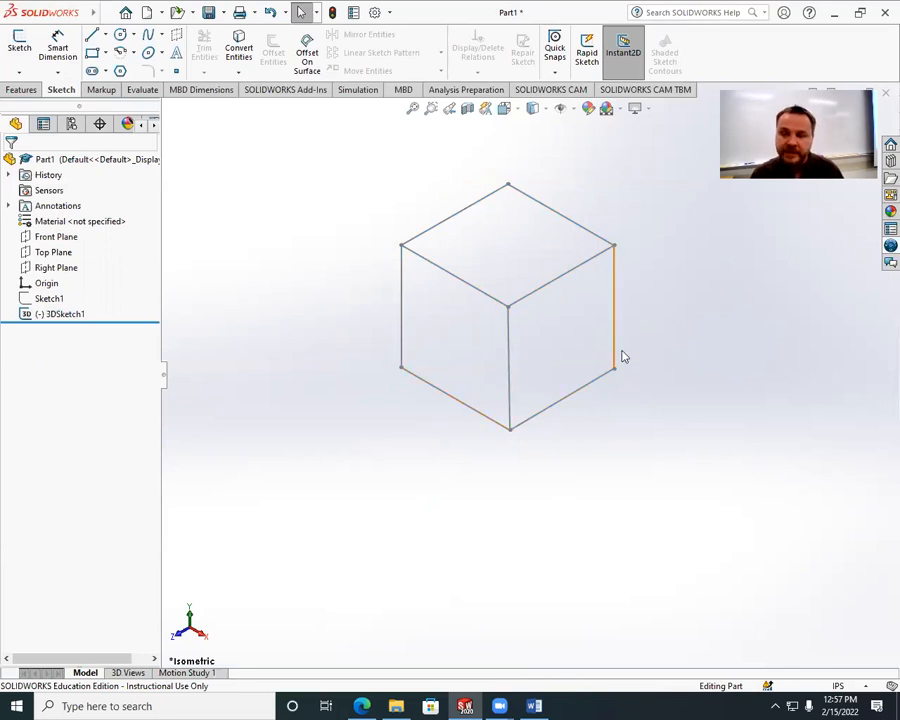
Show Sketch1, compare the flat 2D drawing with the 3D cube sketch from several angles, and hide Sketch1 again
{"action": "mouse_move", "coordinate": [623, 356]}
{"action": "middle_mouse_down"}
{"action": "mouse_move", "coordinate": [472, 352]}
{"action": "mouse_move", "coordinate": [446, 378]}
{"action": "mouse_move", "coordinate": [497, 387]}
{"action": "mouse_move", "coordinate": [633, 374]}
{"action": "middle_mouse_up"}
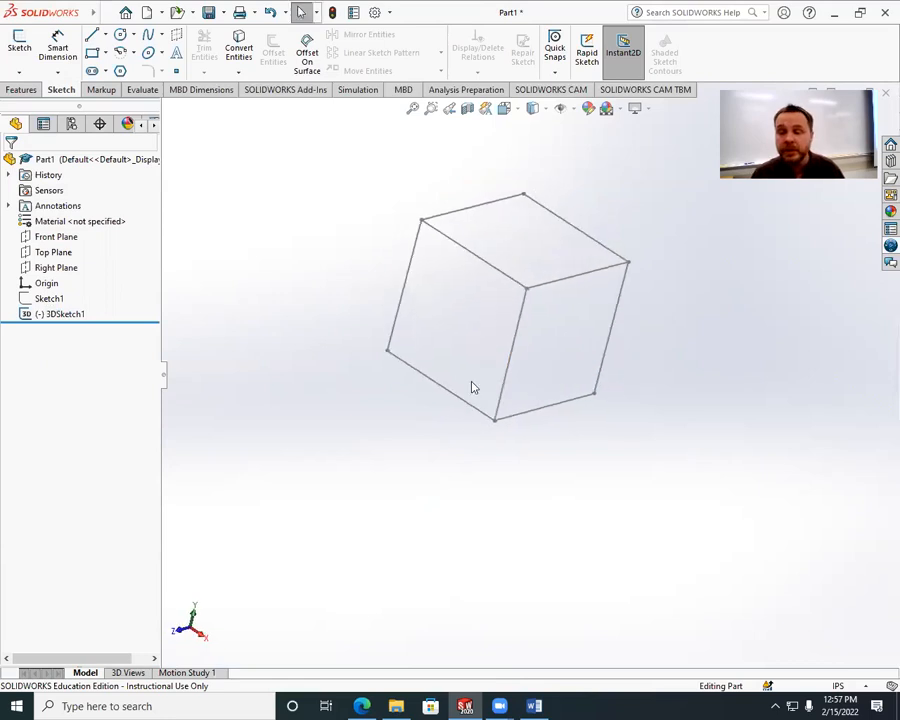
{"action": "right_click", "coordinate": [50, 300]}
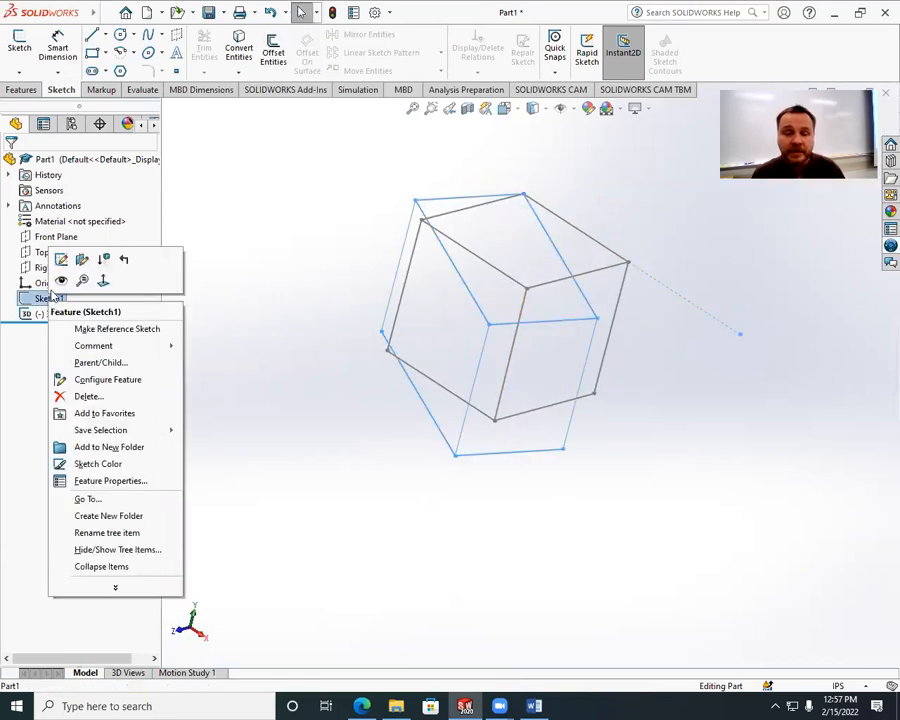
{"action": "left_click", "coordinate": [61, 284]}
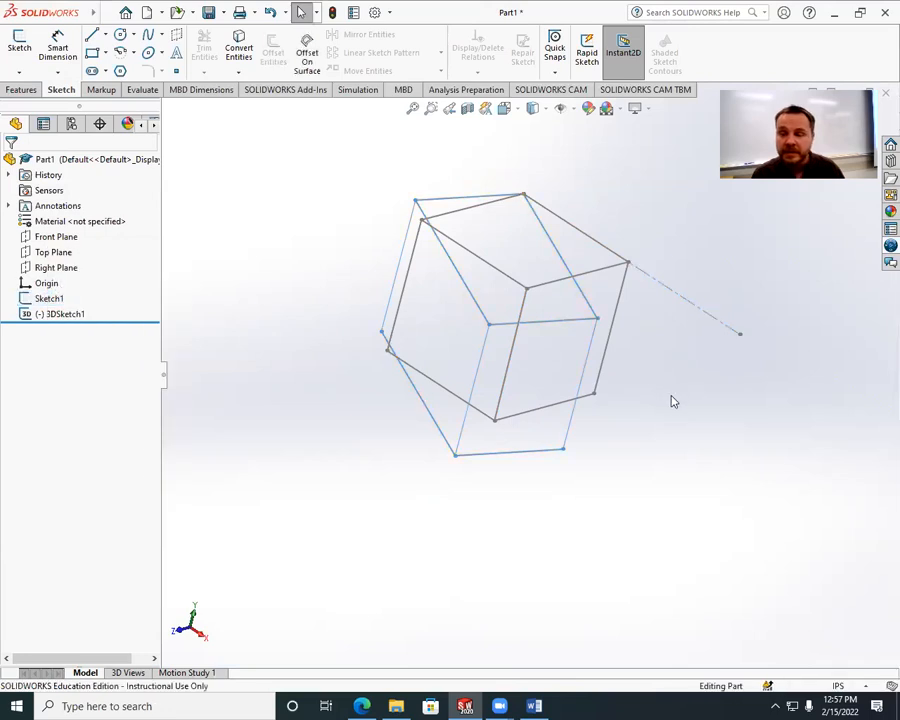
{"action": "middle_click_drag", "start_coordinate": [667, 394], "coordinate": [629, 382]}
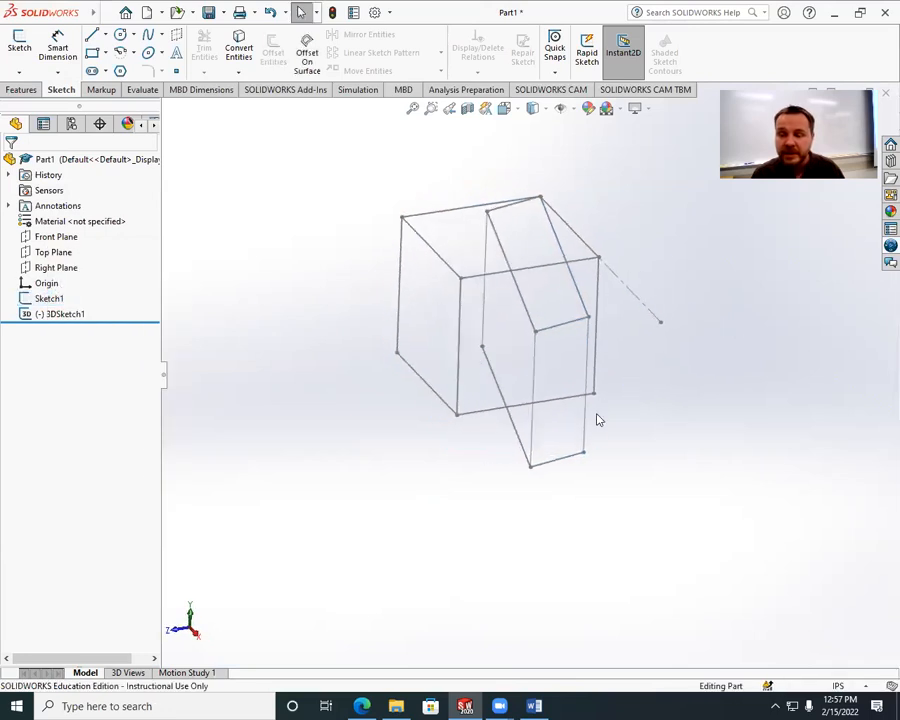
{"action": "left_click", "coordinate": [52, 298]}
{"action": "mouse_move", "coordinate": [397, 453]}
{"action": "middle_mouse_down"}
{"action": "mouse_move", "coordinate": [434, 432]}
{"action": "mouse_move", "coordinate": [356, 407]}
{"action": "mouse_move", "coordinate": [335, 508]}
{"action": "middle_mouse_up"}
{"action": "left_click", "coordinate": [356, 407]}
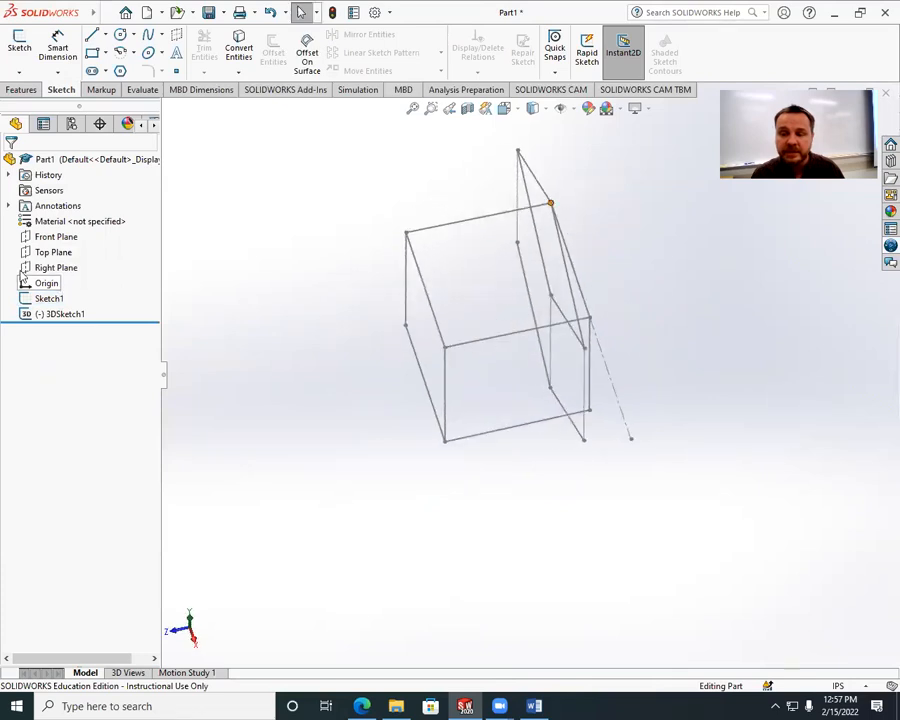
{"action": "right_click", "coordinate": [47, 298]}
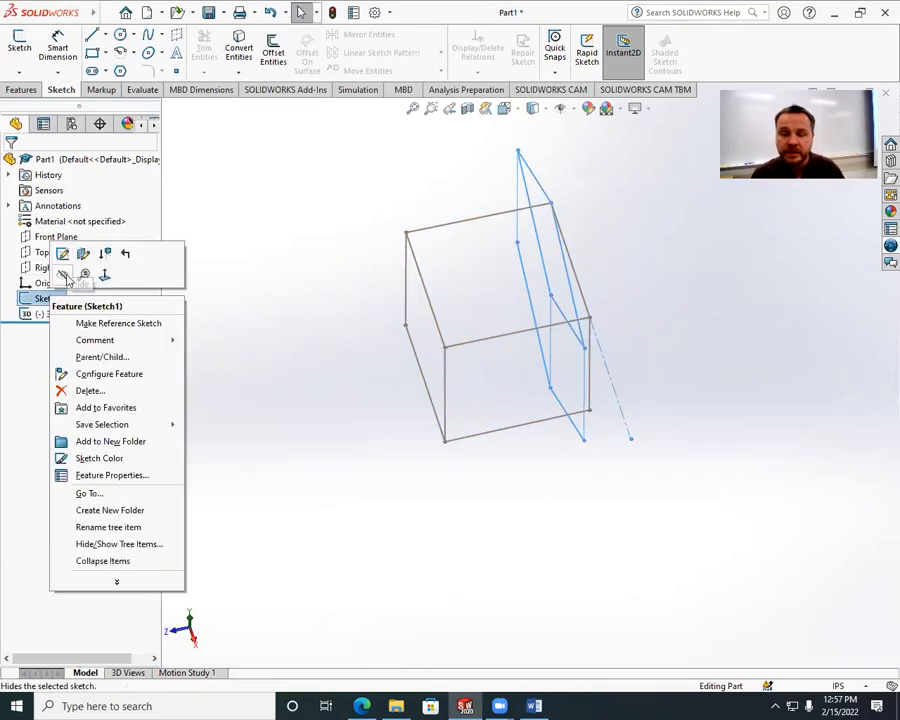
{"action": "left_click", "coordinate": [70, 276]}
{"action": "mouse_move", "coordinate": [512, 376]}
{"action": "middle_mouse_down"}
{"action": "mouse_move", "coordinate": [563, 331]}
{"action": "mouse_move", "coordinate": [627, 318]}
{"action": "mouse_move", "coordinate": [560, 301]}
{"action": "mouse_move", "coordinate": [550, 243]}
{"action": "mouse_move", "coordinate": [581, 323]}
{"action": "mouse_move", "coordinate": [573, 340]}
{"action": "mouse_move", "coordinate": [553, 334]}
{"action": "mouse_move", "coordinate": [586, 345]}
{"action": "mouse_move", "coordinate": [560, 352]}
{"action": "mouse_move", "coordinate": [619, 364]}
{"action": "middle_mouse_up"}
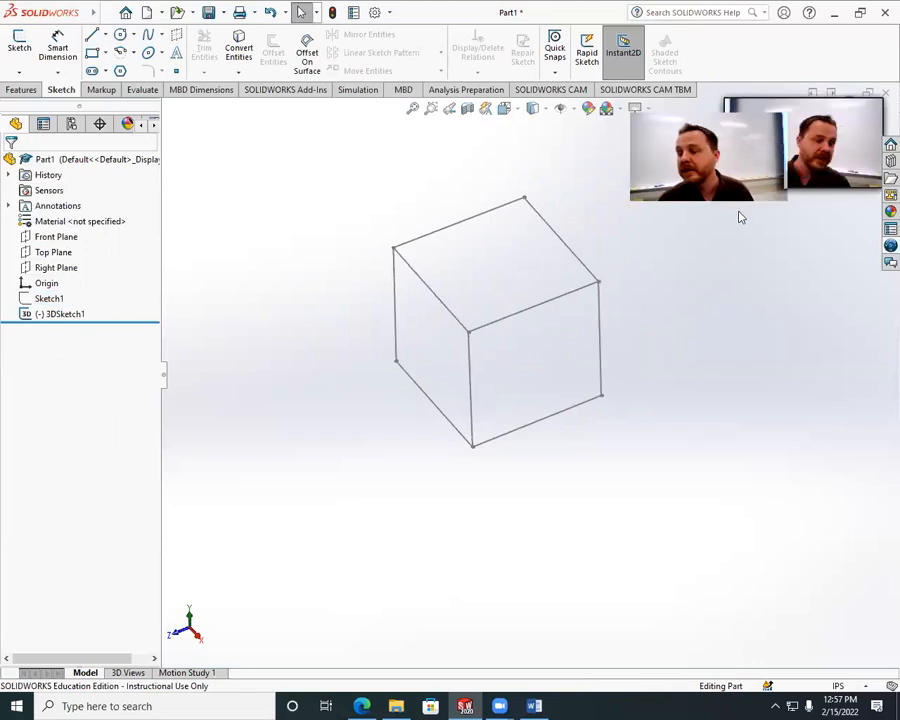
Open the step-by-step SOLIDWORKS Tutorials from the Welcome dialog's learning resources
{"action": "left_click", "coordinate": [889, 145]}
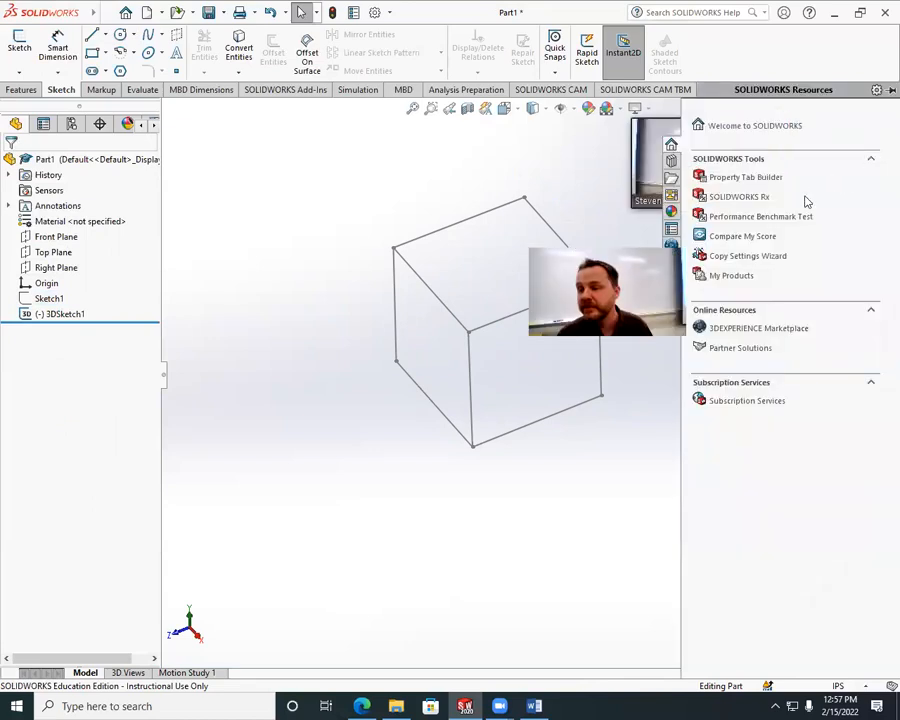
{"action": "left_click", "coordinate": [755, 125]}
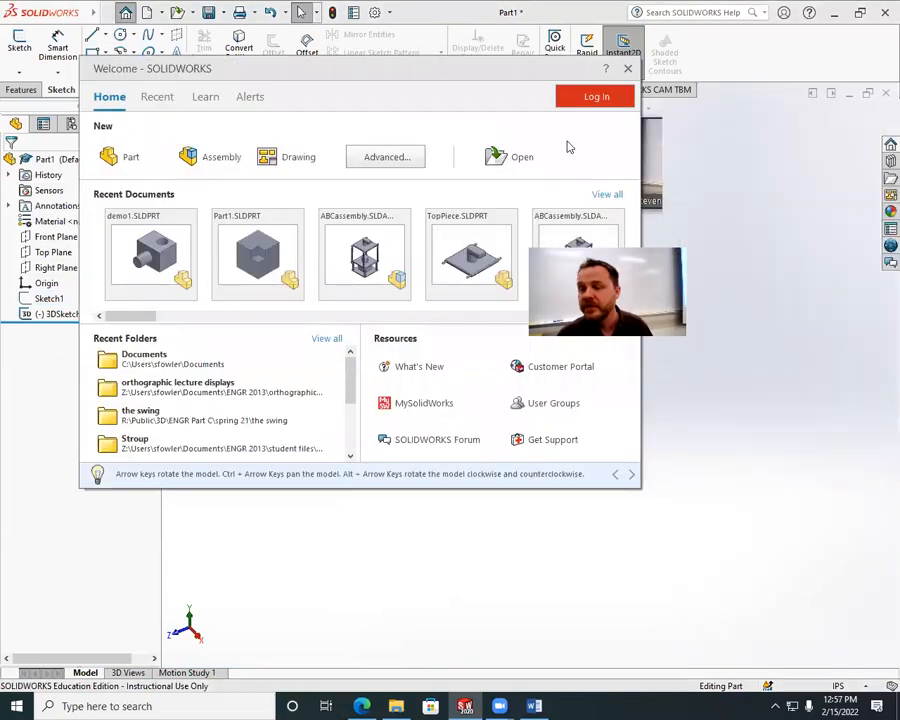
{"action": "left_click", "coordinate": [201, 99]}
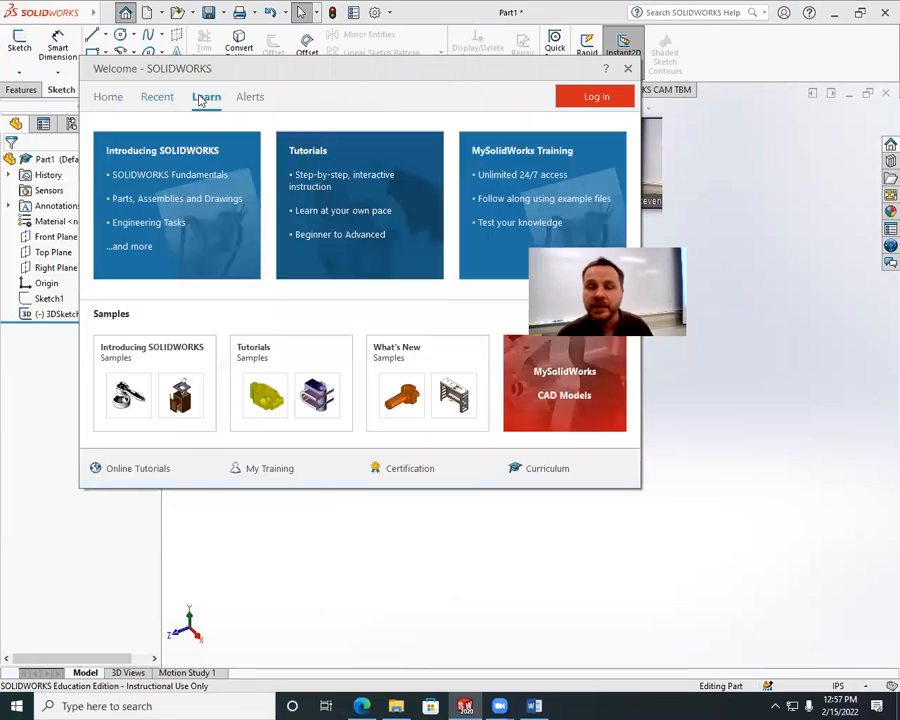
{"action": "left_click", "coordinate": [353, 210]}
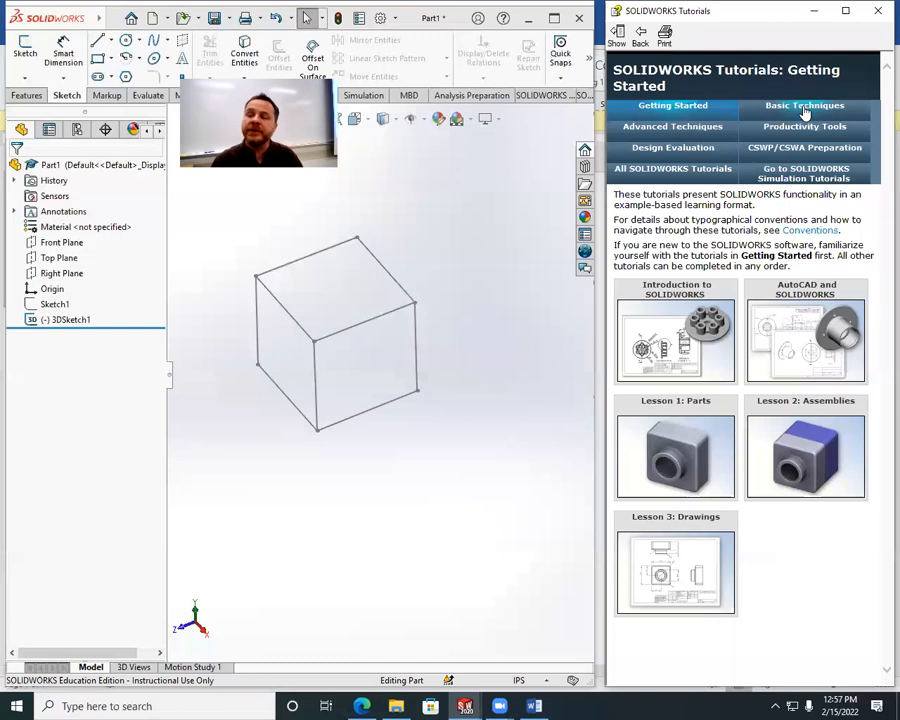
Open the 3D Sketching lesson from the Advanced Techniques tutorials
{"action": "left_click", "coordinate": [672, 129]}
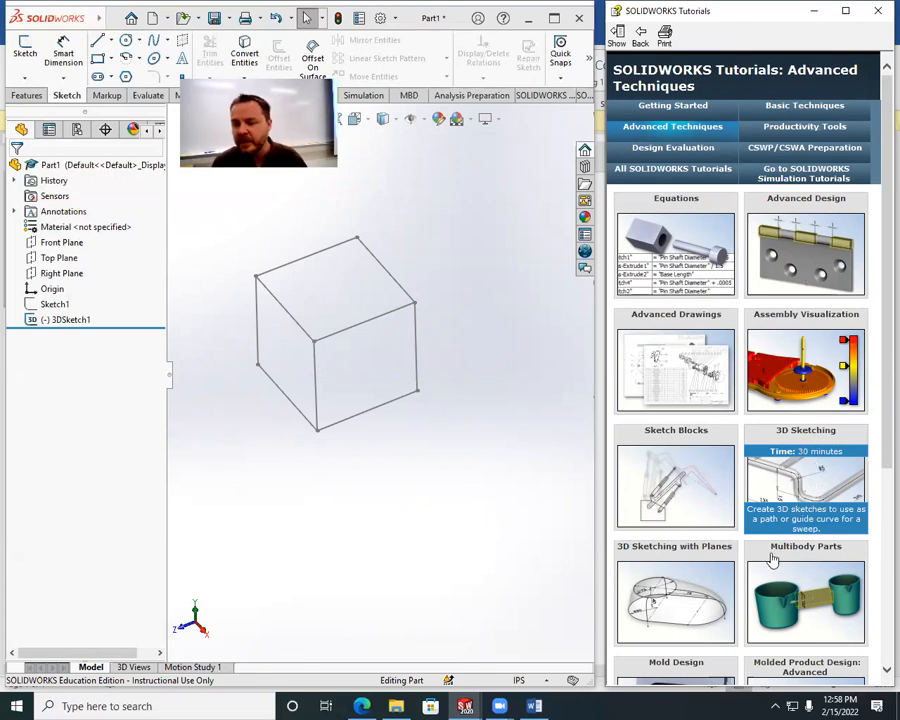
{"action": "mouse_move", "coordinate": [700, 552]}
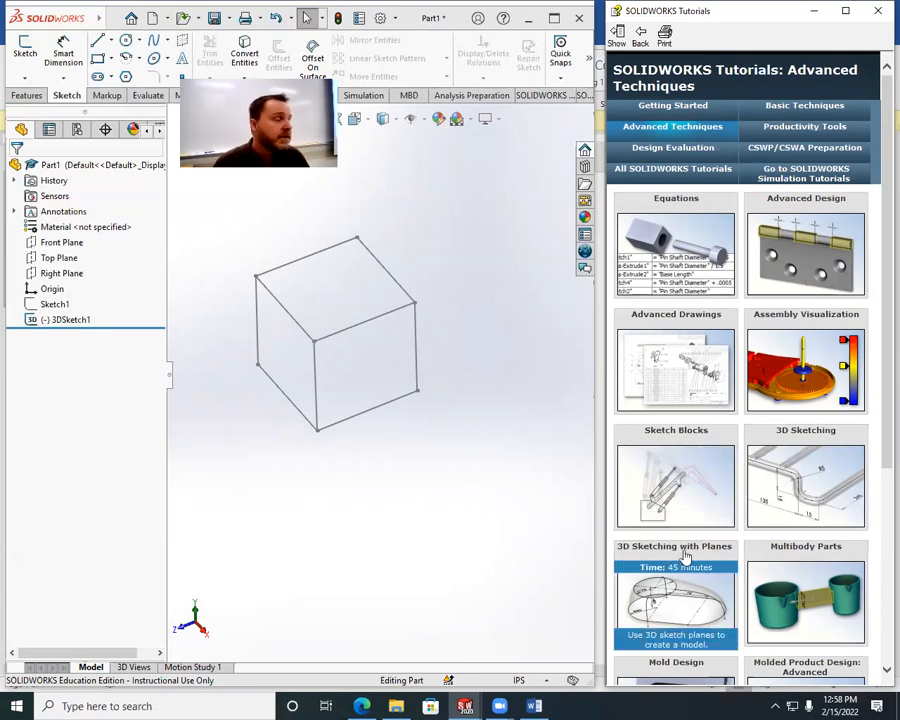
{"action": "mouse_move", "coordinate": [838, 440]}
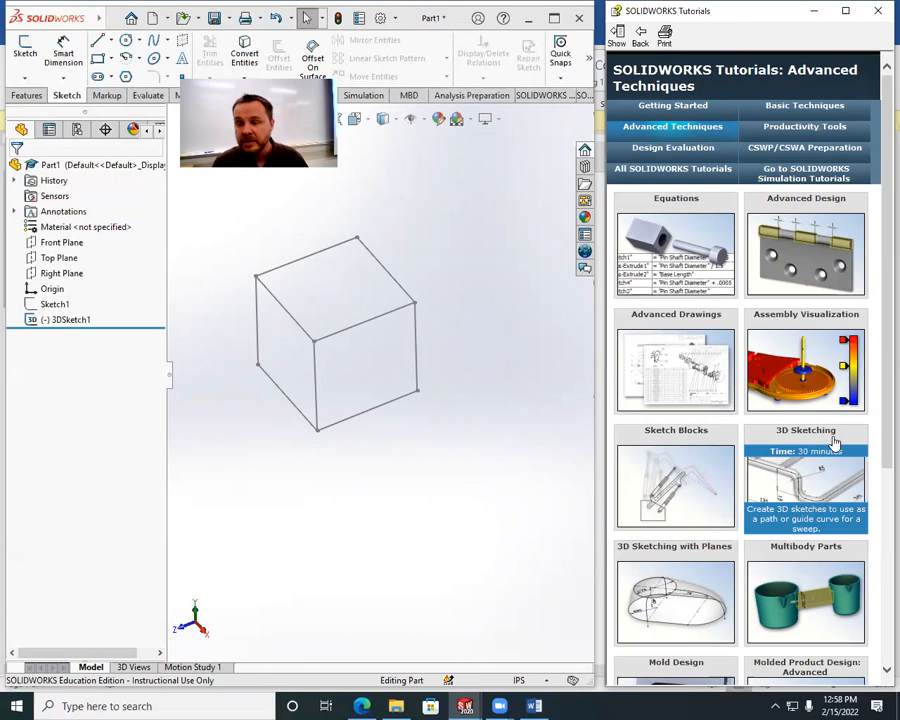
{"action": "left_click", "coordinate": [800, 487]}
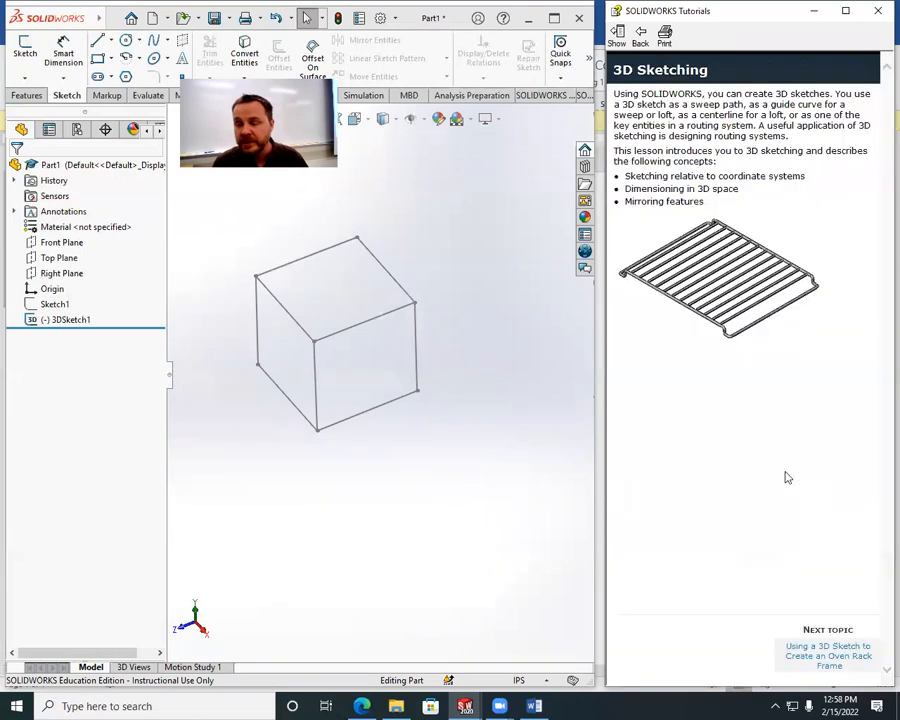